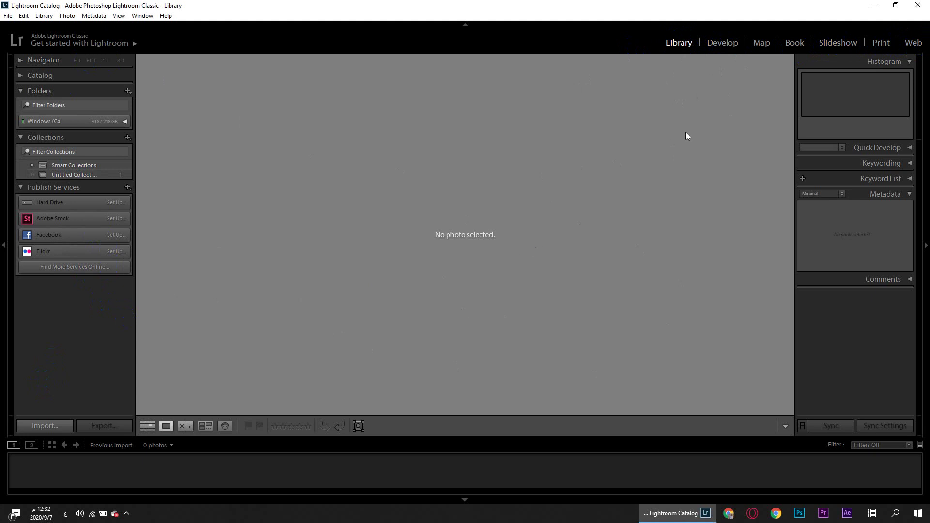
# Look through the Develop, Map and Book modules, including the empty book layout.
pyautogui.click(722, 42)
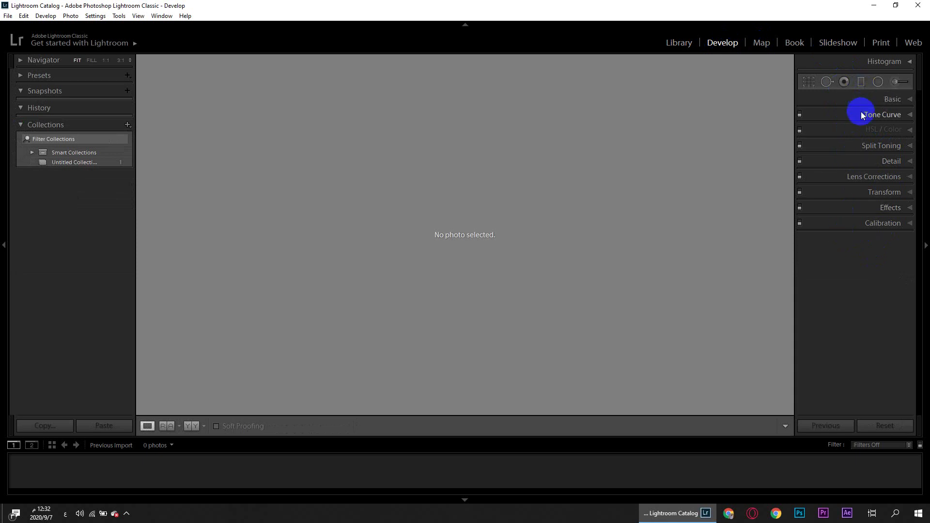
pyautogui.click(761, 42)
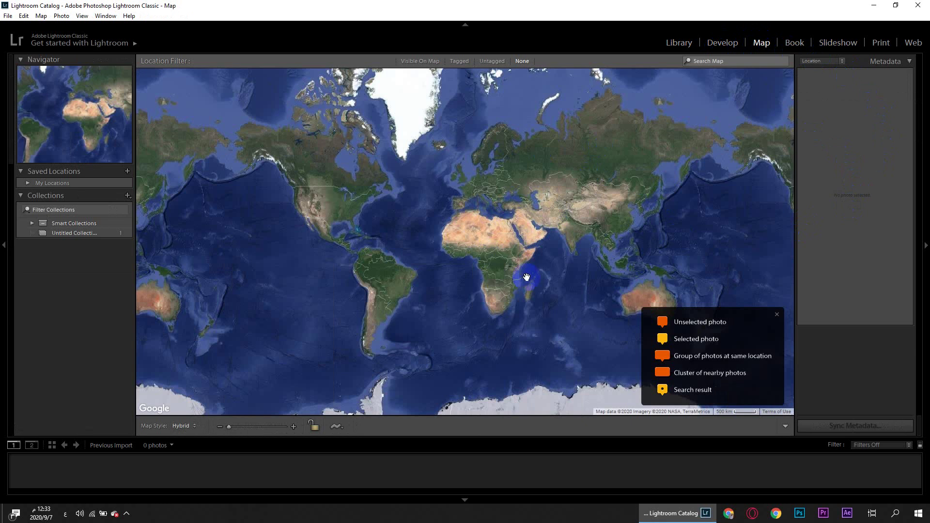
pyautogui.click(795, 42)
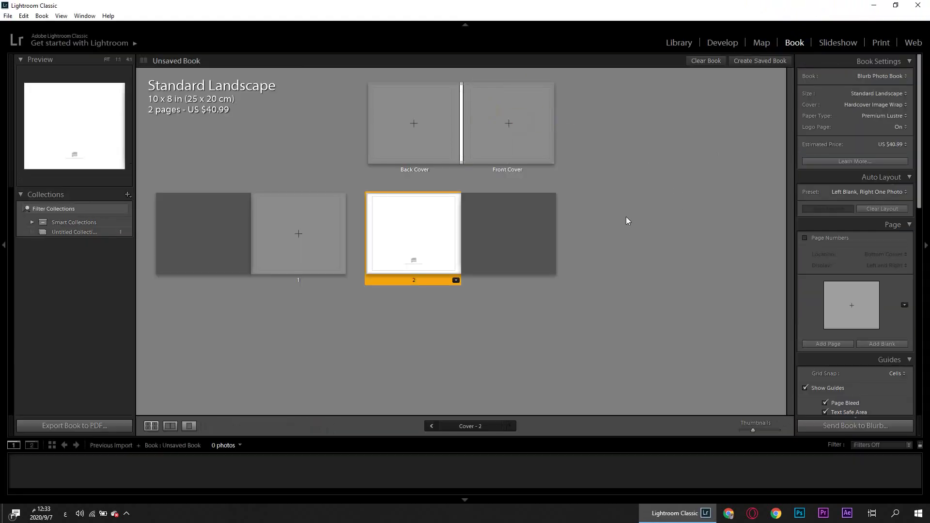
pyautogui.click(545, 206)
pyautogui.click(543, 221)
pyautogui.click(57, 428)
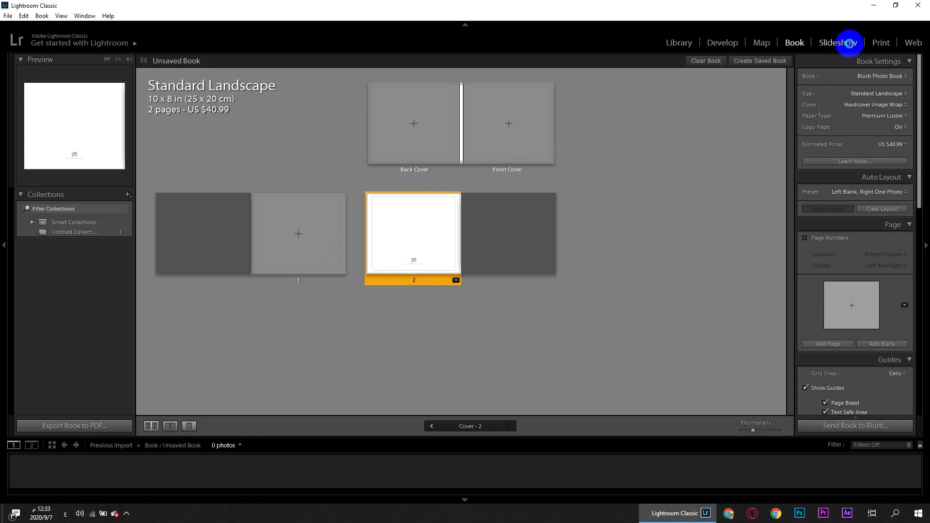
# In the Slideshow module, move the Lightroom identity plate inside the lower-left corner of the image frame and review the slideshow settings.
pyautogui.click(850, 43)
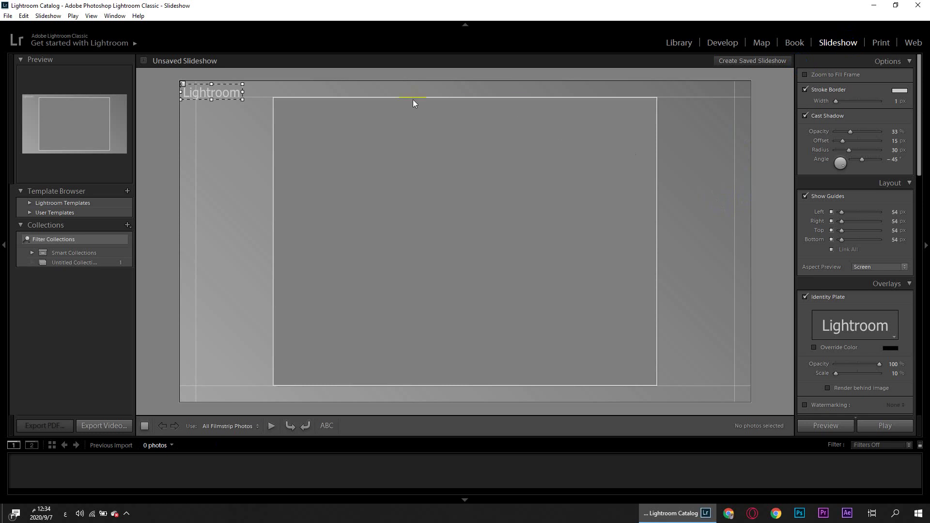
pyautogui.moveTo(219, 92); pyautogui.dragTo(327, 373)
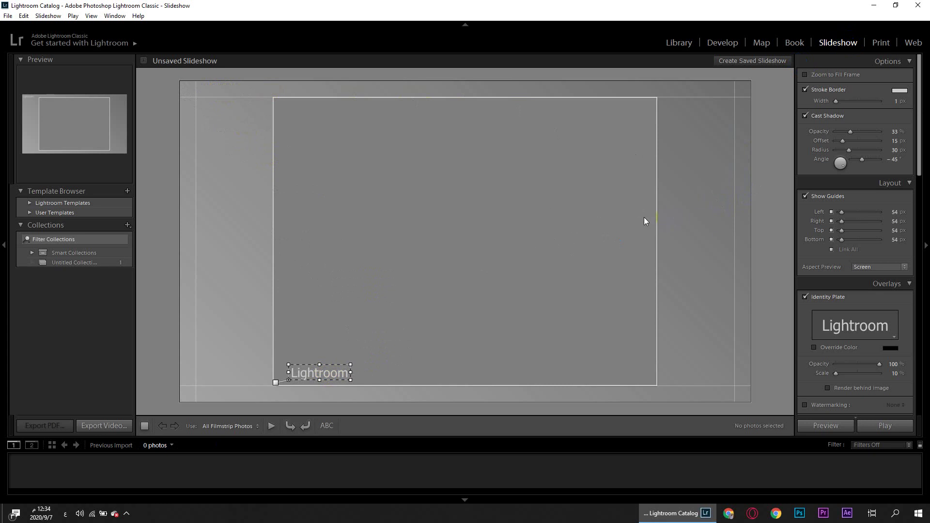
pyautogui.scroll(-5, 827, 247)
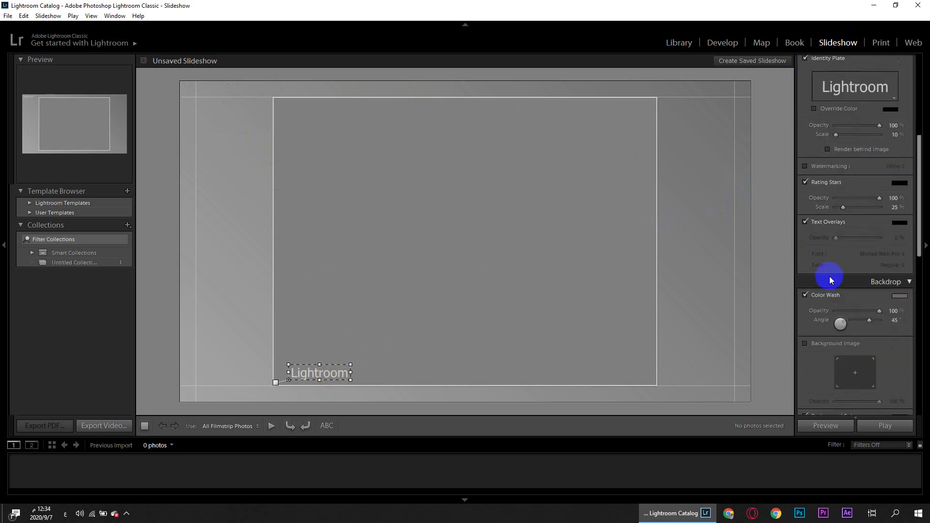
pyautogui.scroll(5, 830, 239)
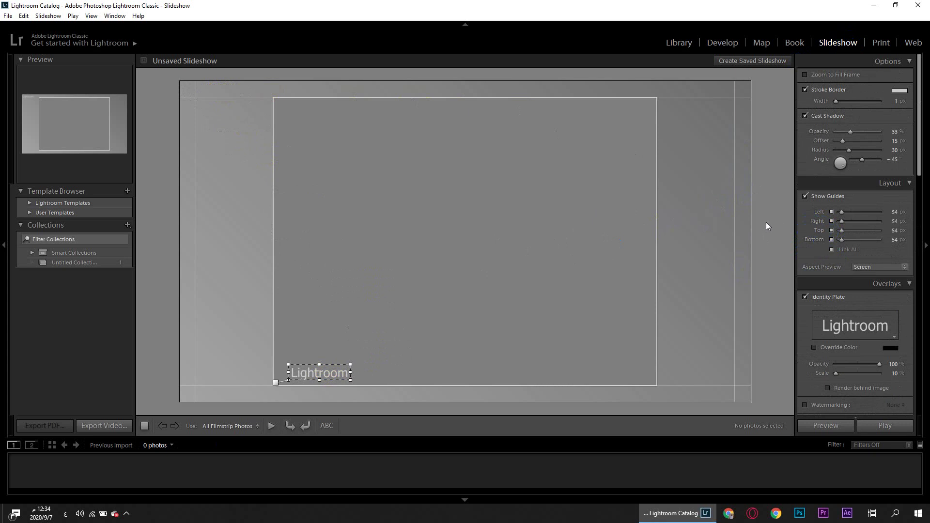
pyautogui.scroll(-8, 852, 244)
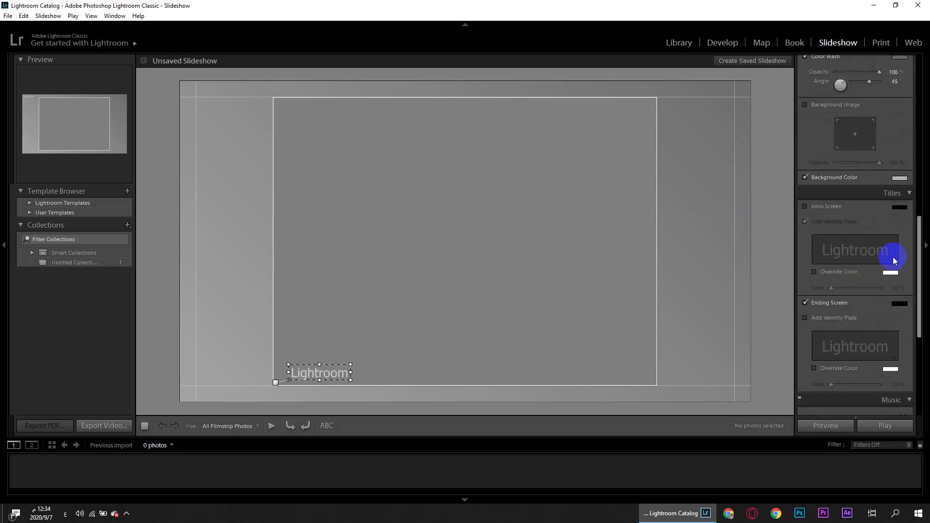
pyautogui.scroll(8, 893, 257)
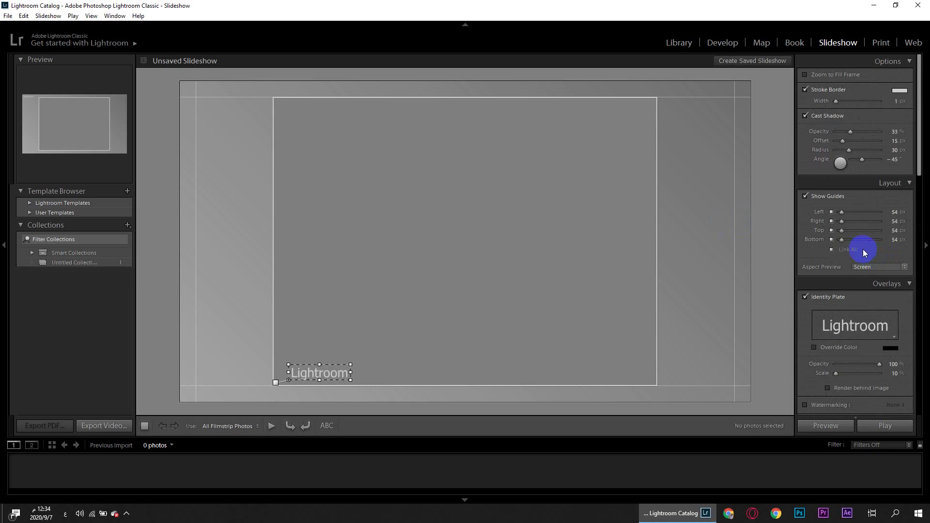
# Look over the Print module with its page setup and the Web module, and return to the Library module.
pyautogui.click(880, 44)
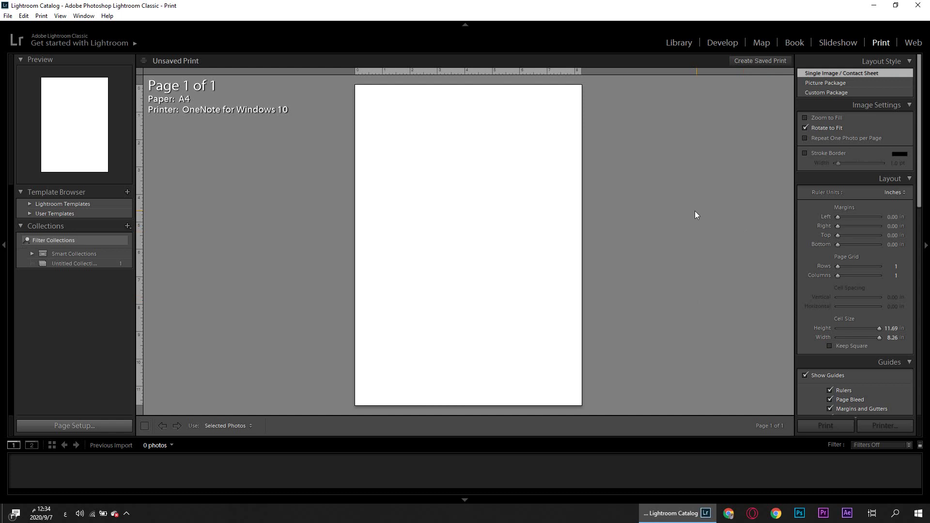
pyautogui.click(86, 427)
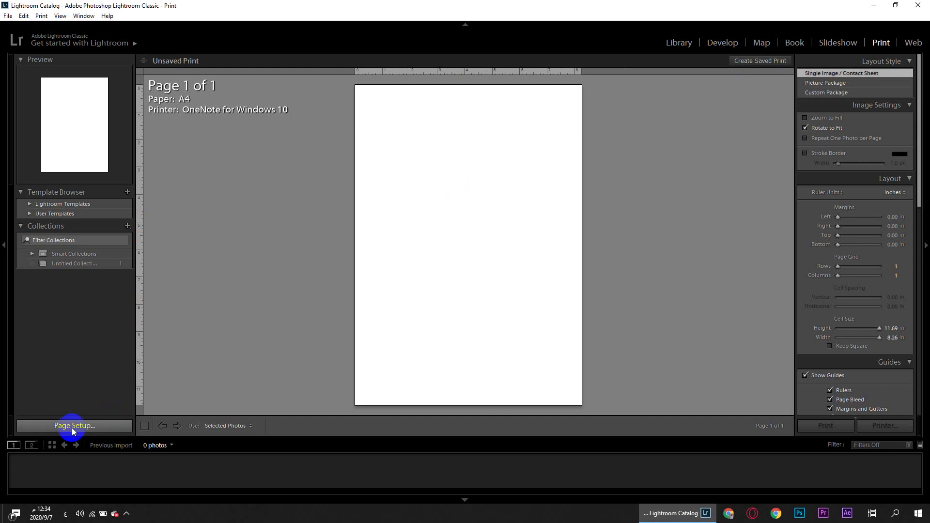
pyautogui.click(558, 171)
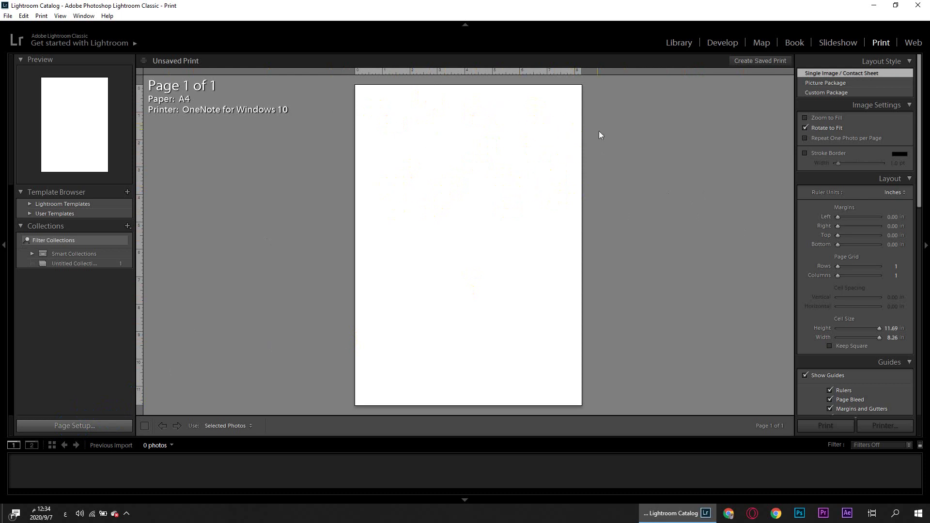
pyautogui.click(912, 43)
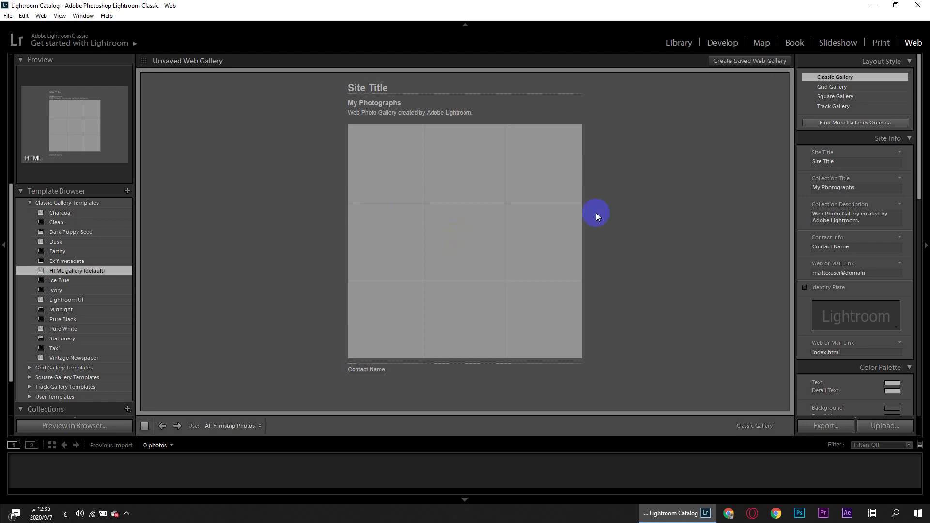
pyautogui.hotkey('ctrl', 'alt', '1')
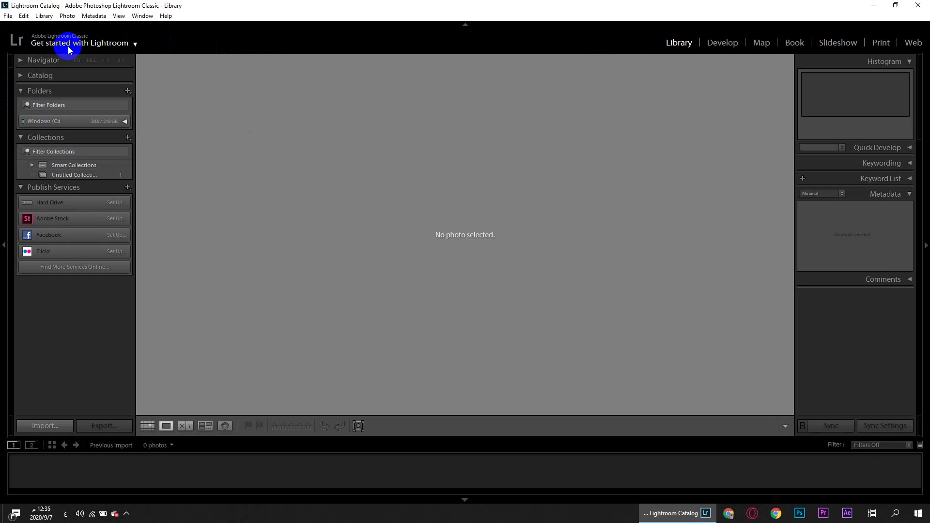
# Create a new catalog named تعديل صور on the Desktop.
pyautogui.click(8, 16)
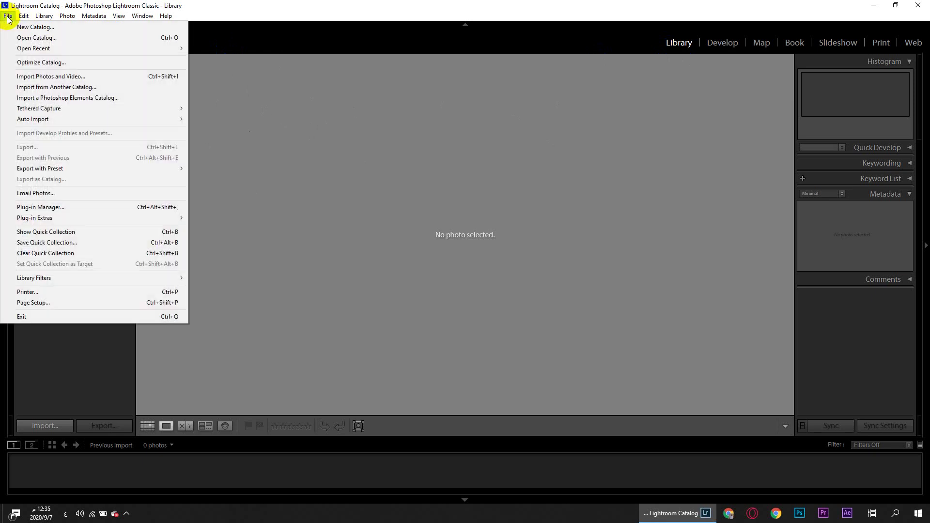
pyautogui.click(102, 27)
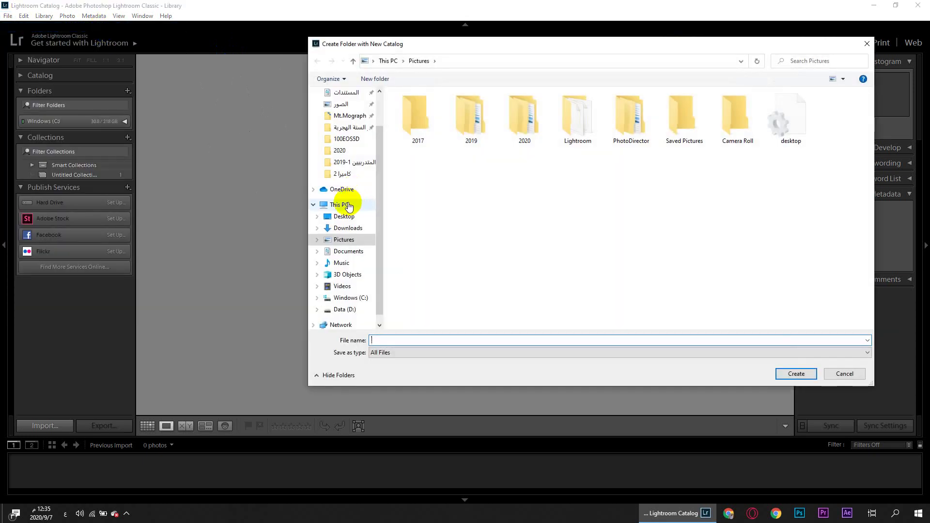
pyautogui.click(344, 216)
pyautogui.click(452, 343)
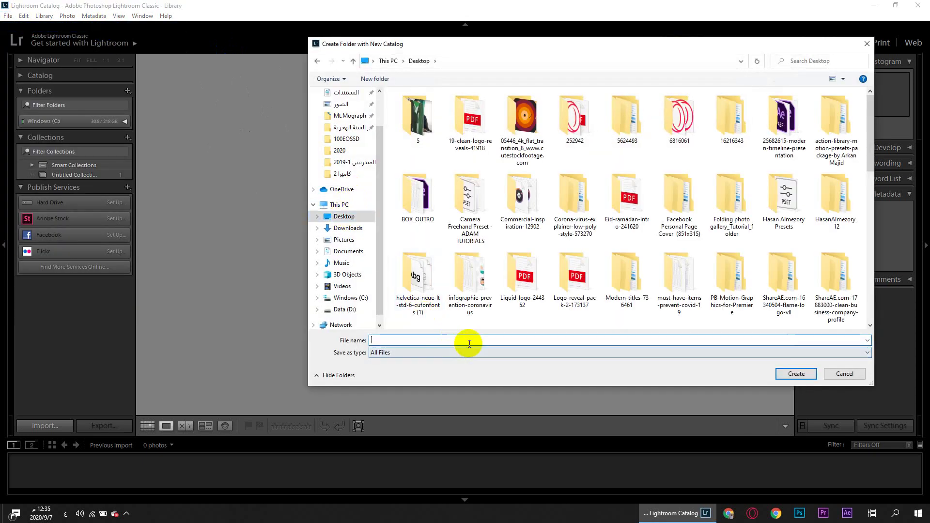
pyautogui.write('تعدي')
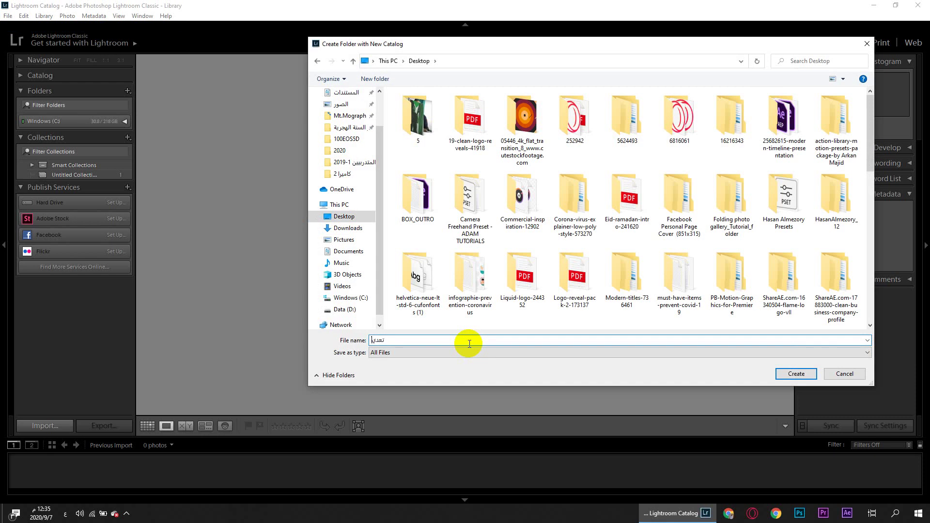
pyautogui.write('ل صورا')
pyautogui.press('Return')
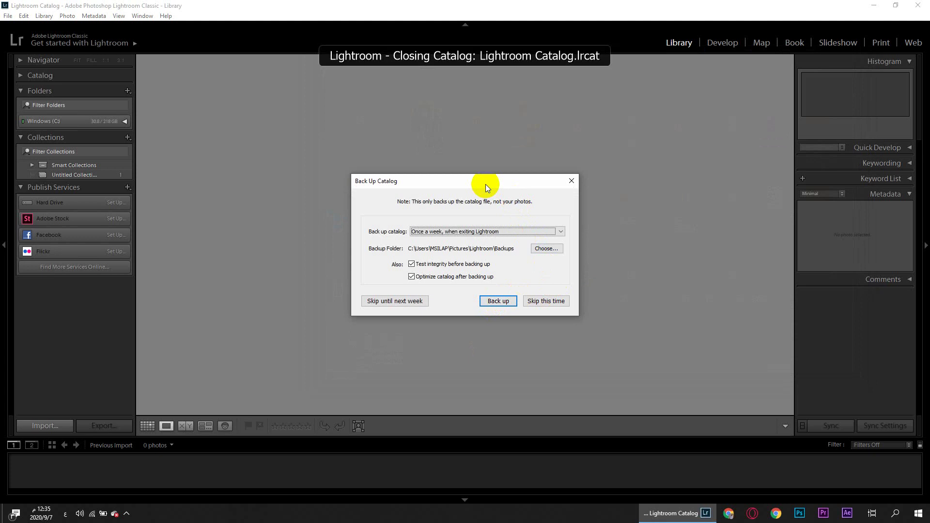
# Skip the old catalog's backup this time and maximize the new catalog's window.
pyautogui.moveTo(507, 185); pyautogui.dragTo(527, 182)
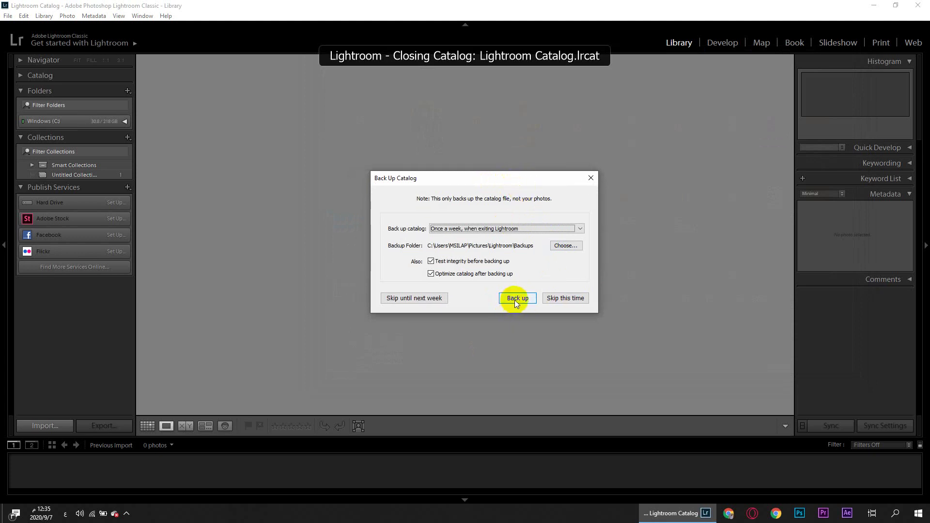
pyautogui.click(560, 298)
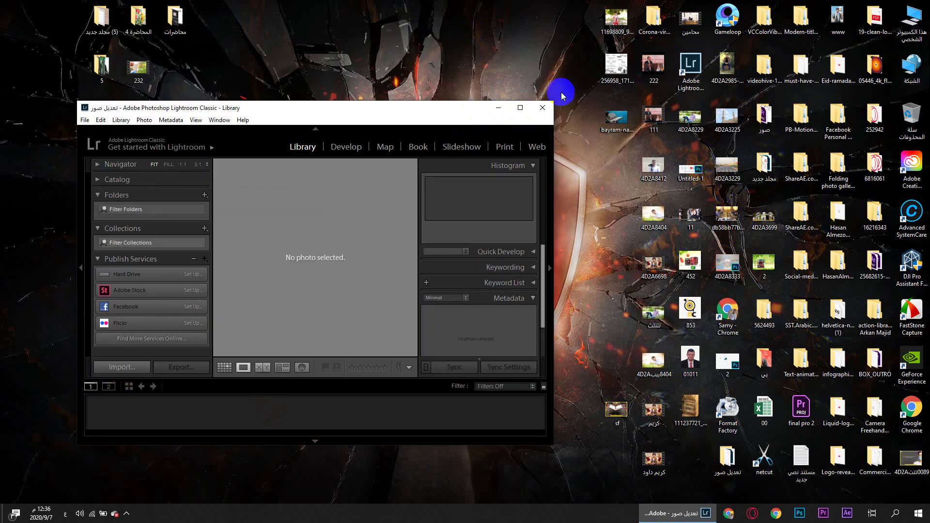
pyautogui.click(520, 109)
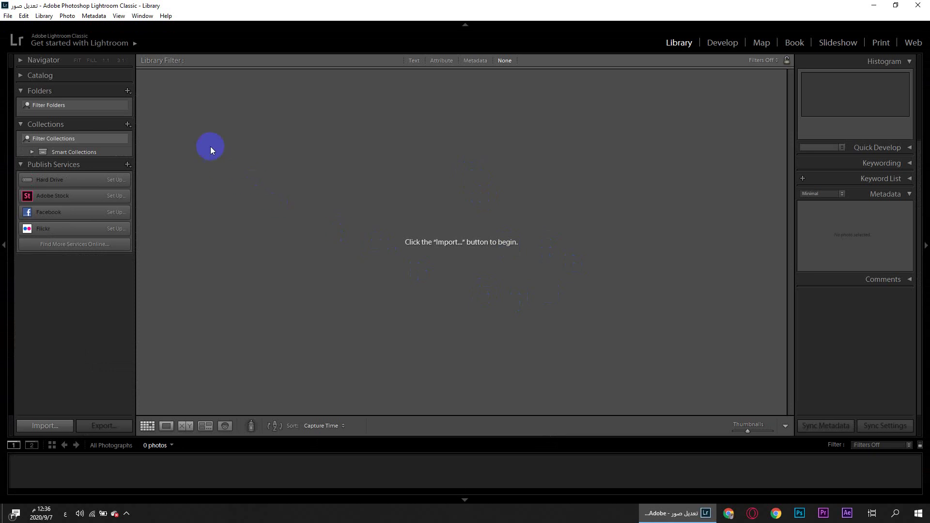
# Start importing photos into the new catalog and set the import method to Add, after viewing the Move option.
pyautogui.click(8, 16)
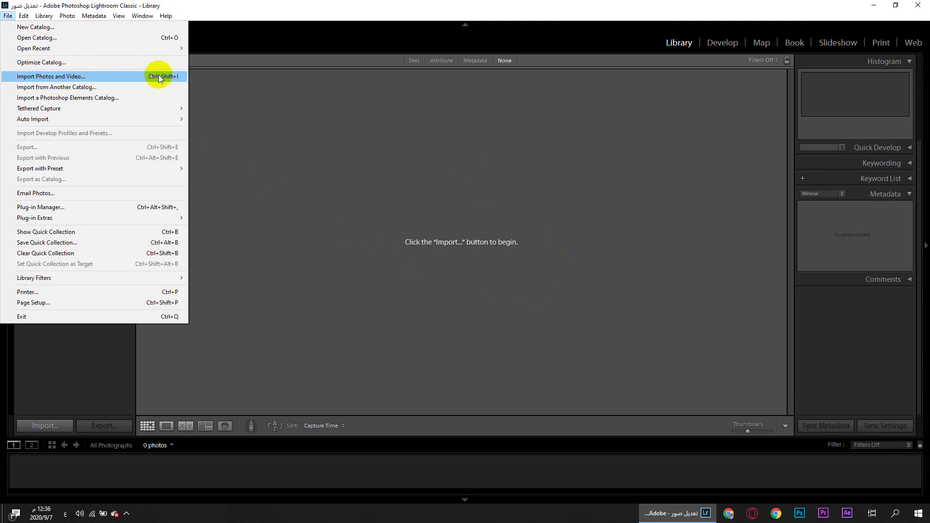
pyautogui.click(223, 97)
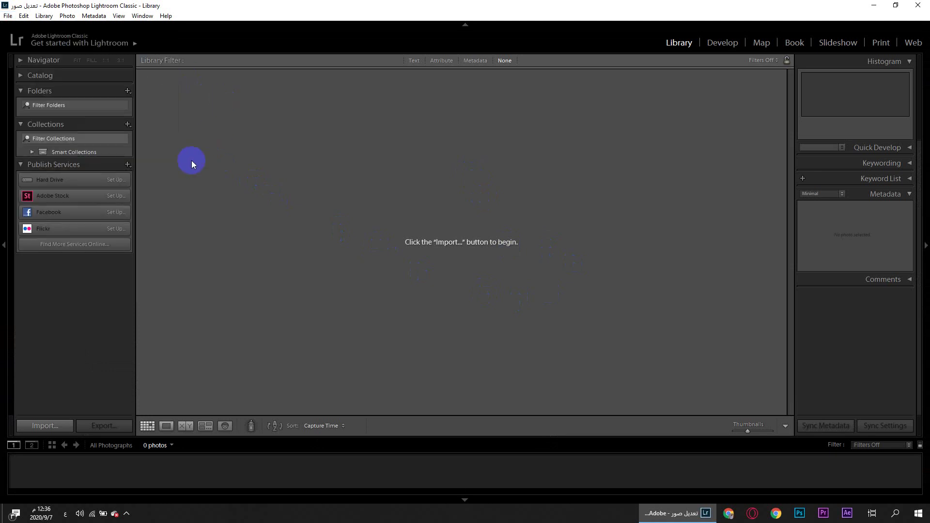
pyautogui.click(45, 425)
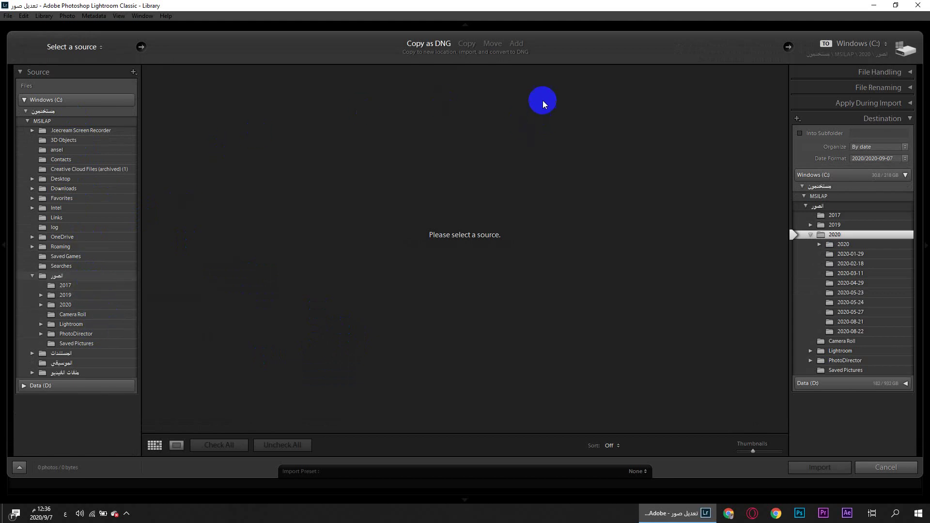
pyautogui.click(516, 44)
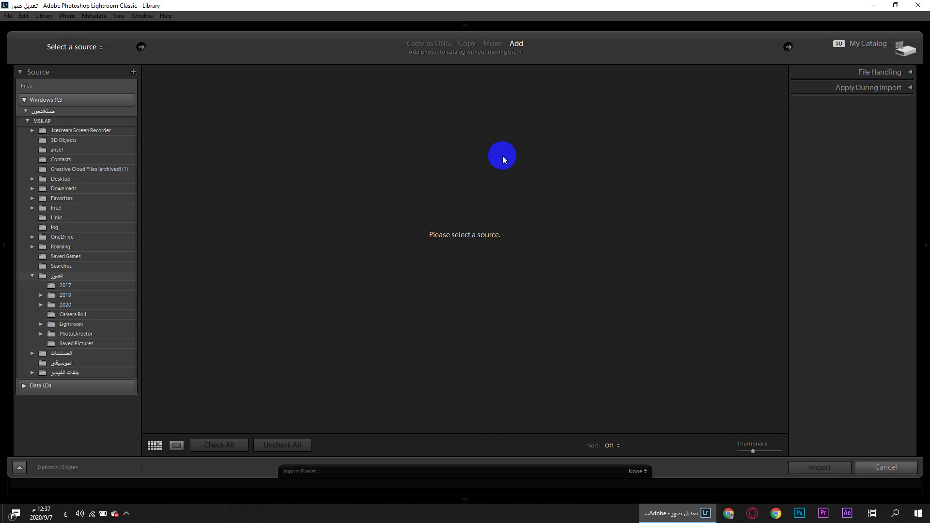
pyautogui.click(495, 44)
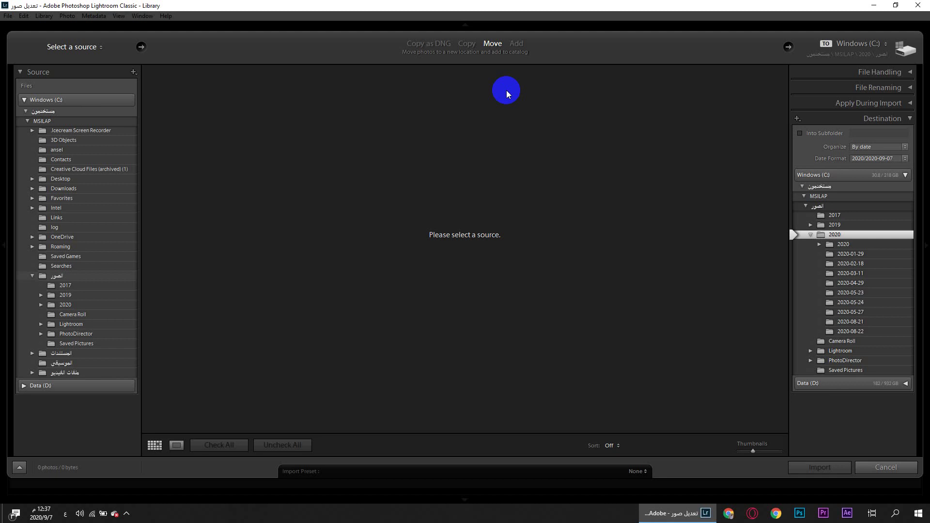
pyautogui.click(517, 44)
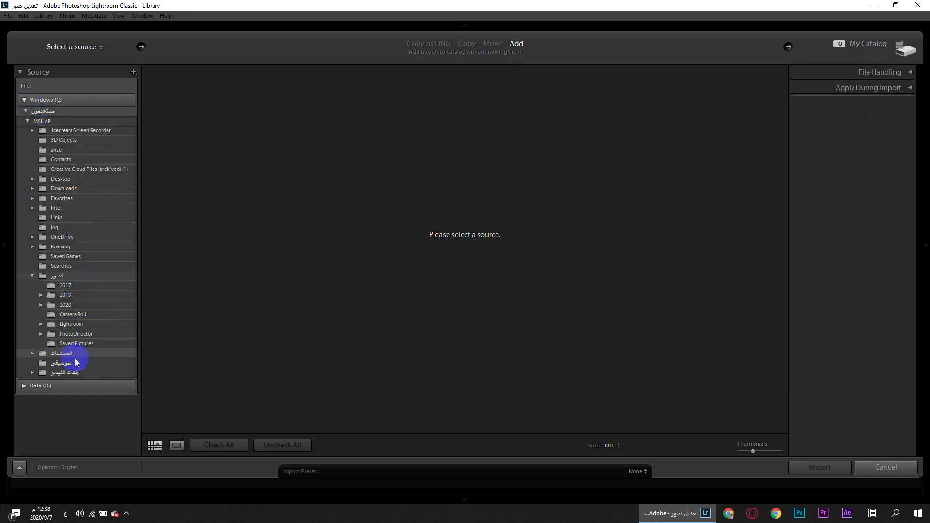
# Browse the source folders on Windows (C:) and select the Desktop folder as the import source.
pyautogui.click(31, 130)
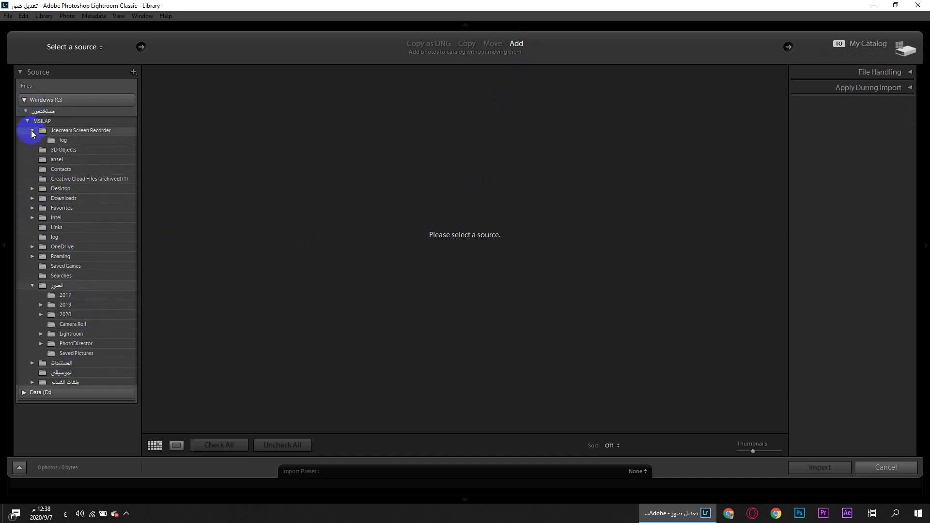
pyautogui.click(31, 130)
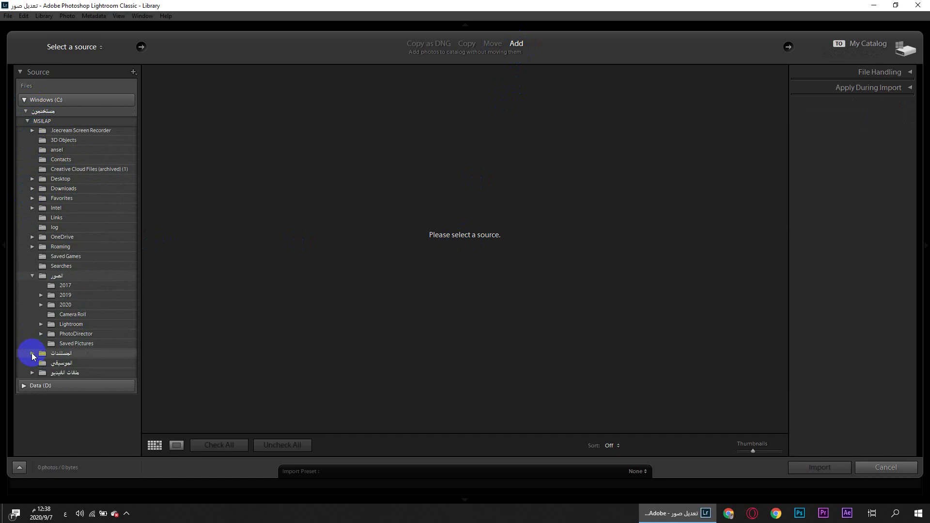
pyautogui.click(32, 353)
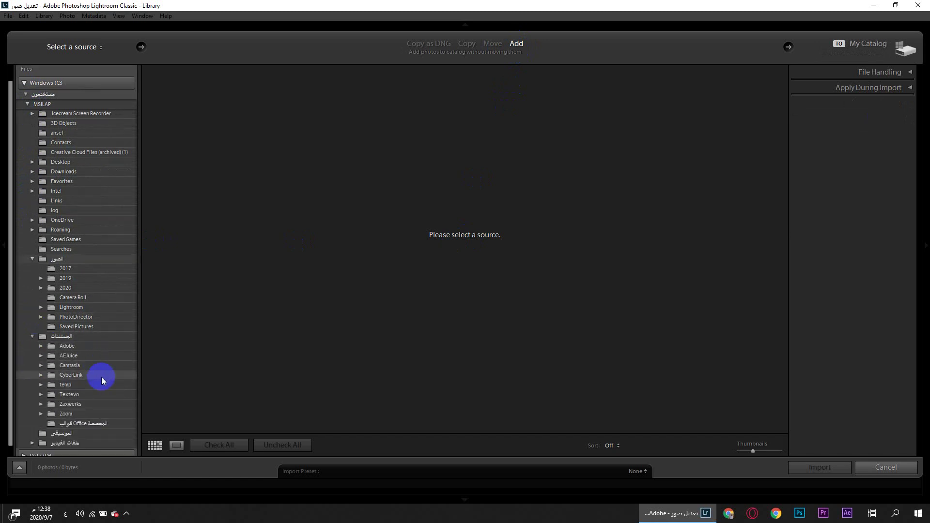
pyautogui.scroll(2, 72, 291)
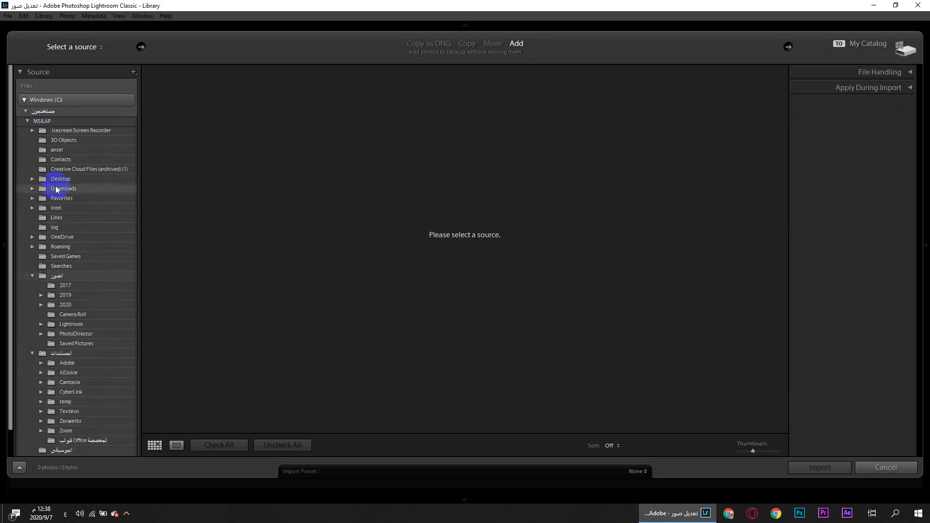
pyautogui.click(40, 122)
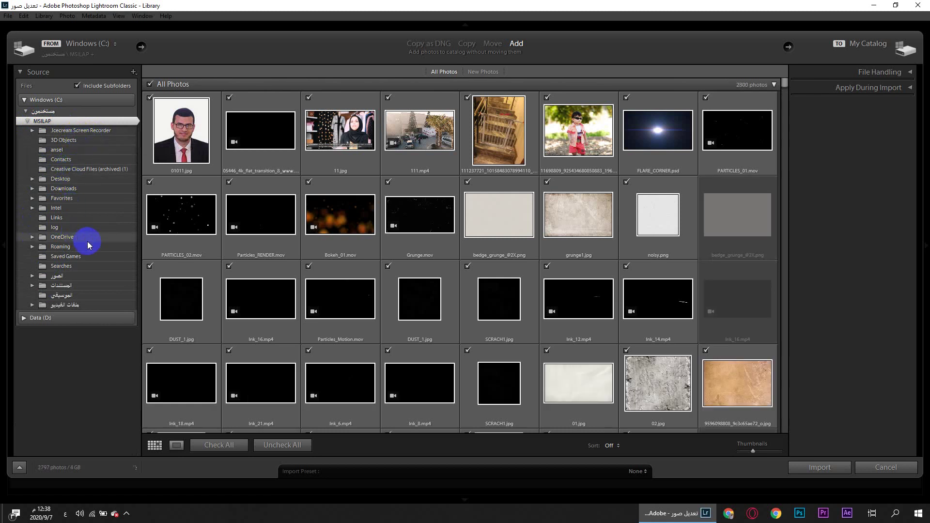
pyautogui.click(74, 178)
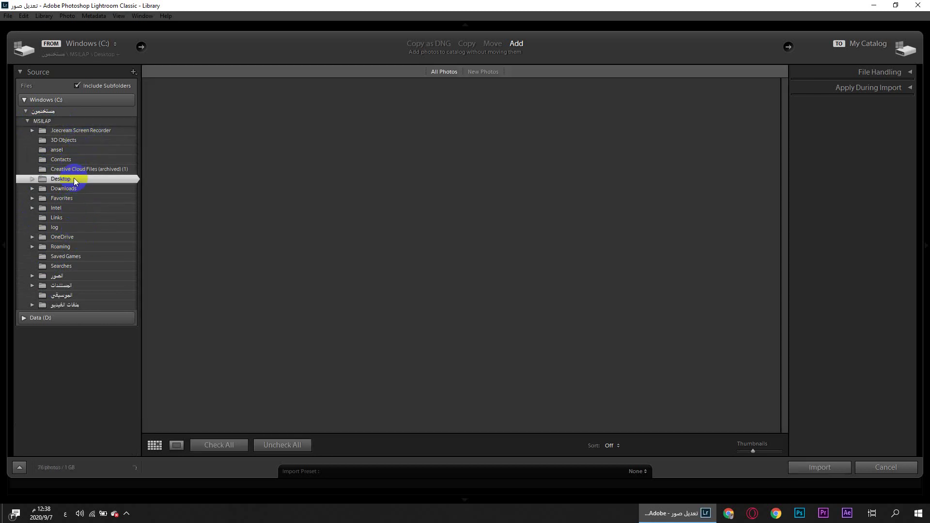
# Look through the Desktop subfolders, preview the photos in صور and تعديل صور, and return to Desktop as the import source.
pyautogui.click(31, 179)
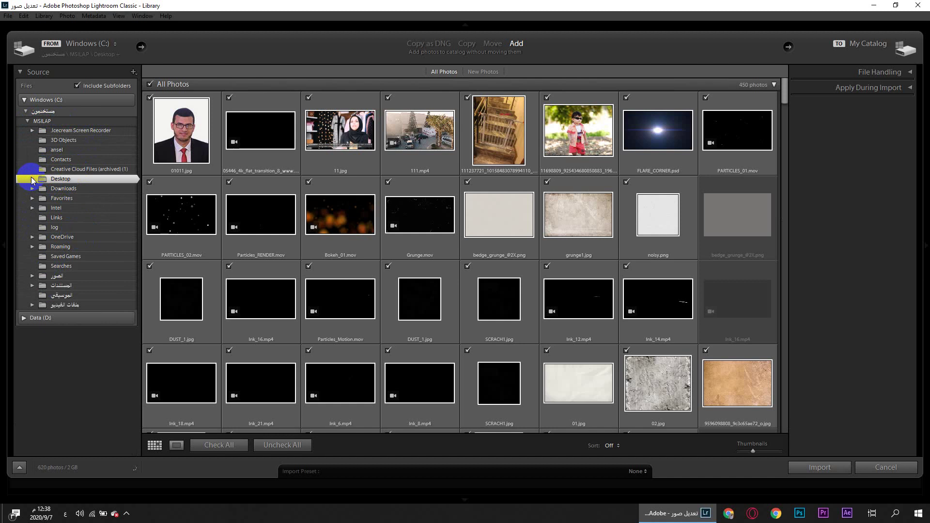
pyautogui.scroll(-5, 94, 218)
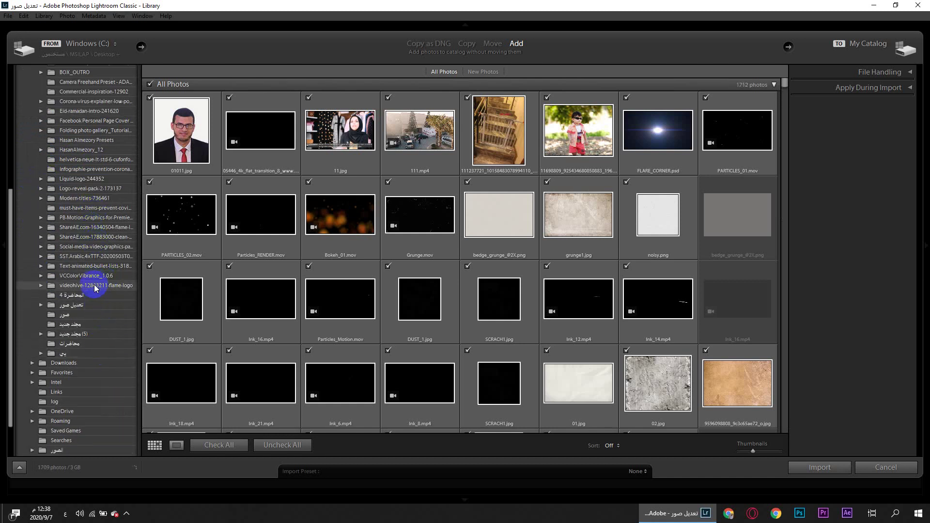
pyautogui.click(92, 315)
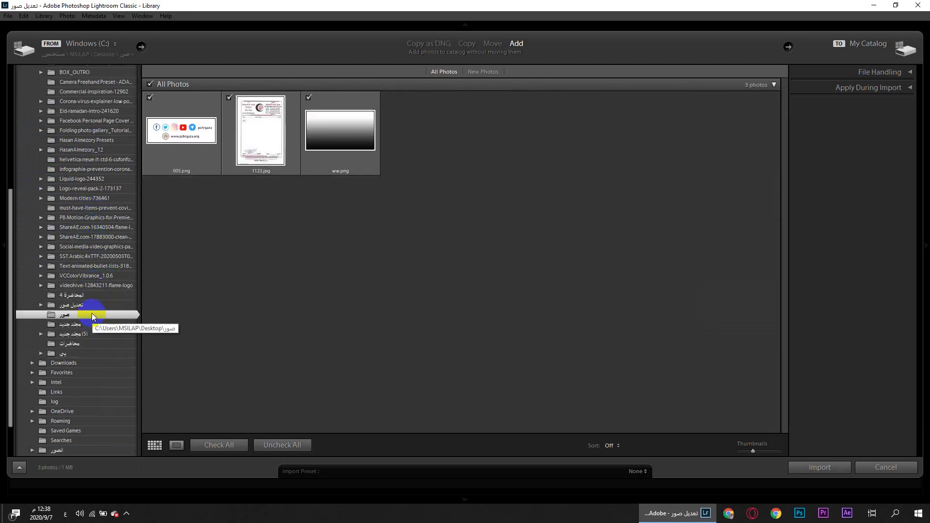
pyautogui.click(92, 304)
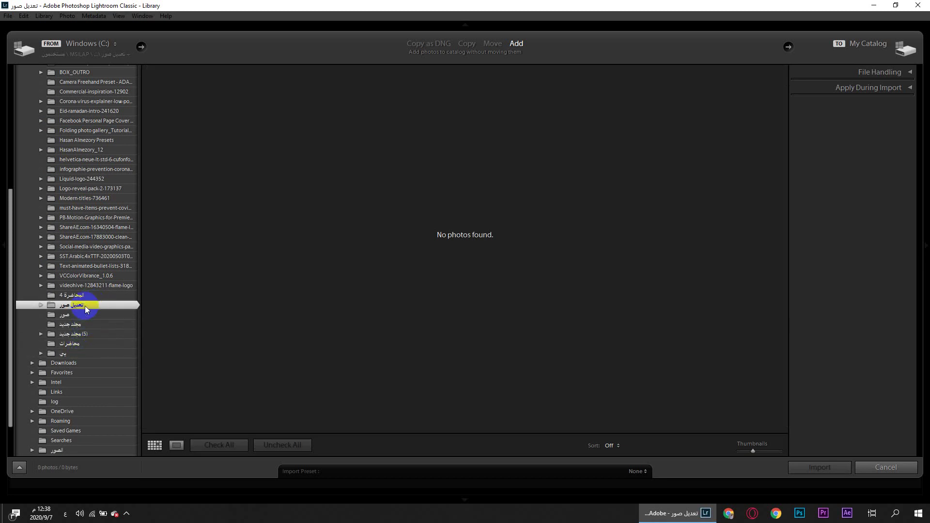
pyautogui.scroll(5, 82, 300)
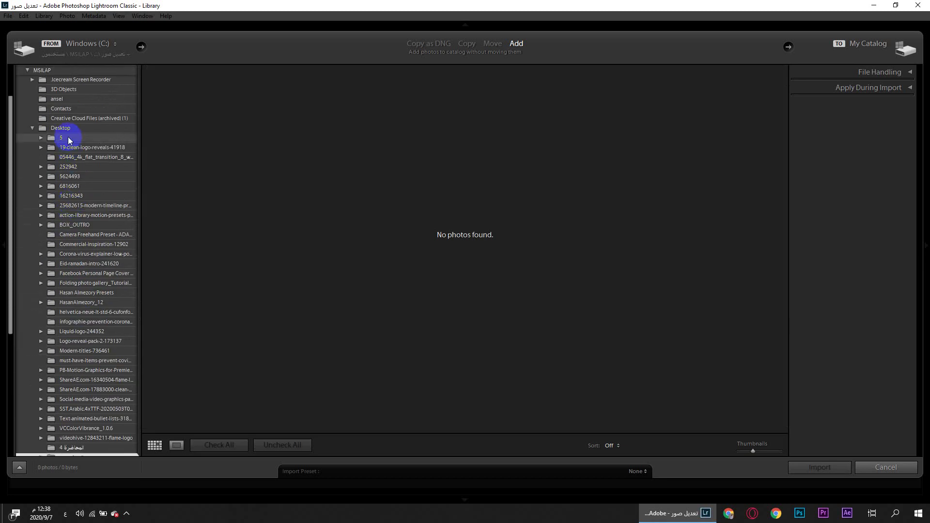
pyautogui.click(69, 129)
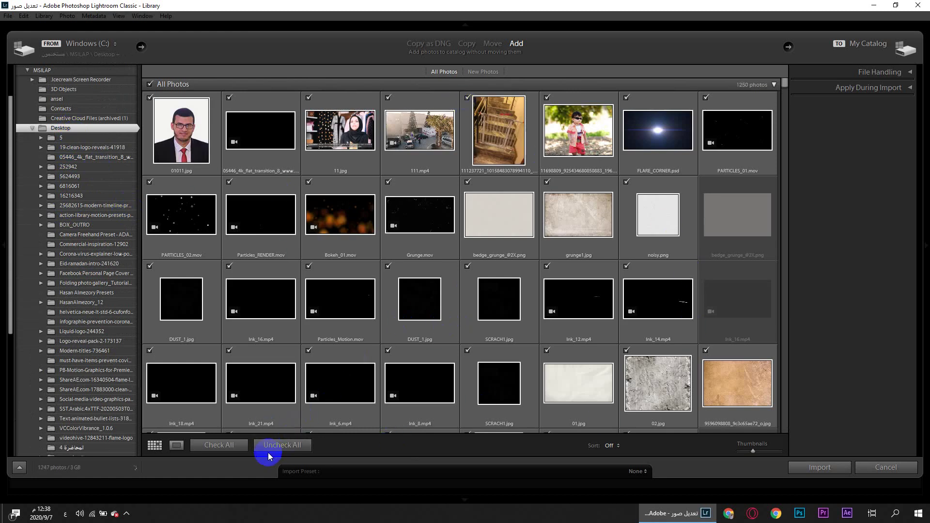
# Uncheck all photos, check only the photo of the boy in sunglasses, and import it into the catalog.
pyautogui.click(282, 445)
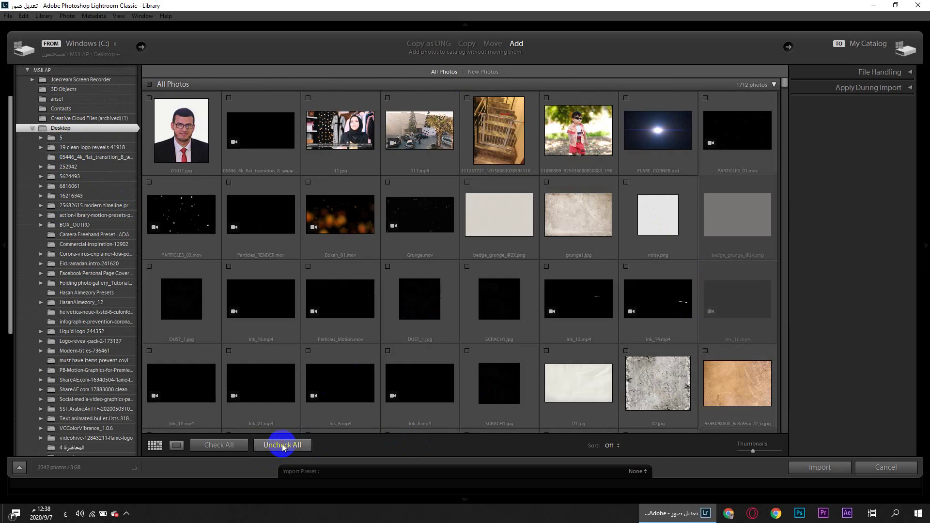
pyautogui.click(546, 98)
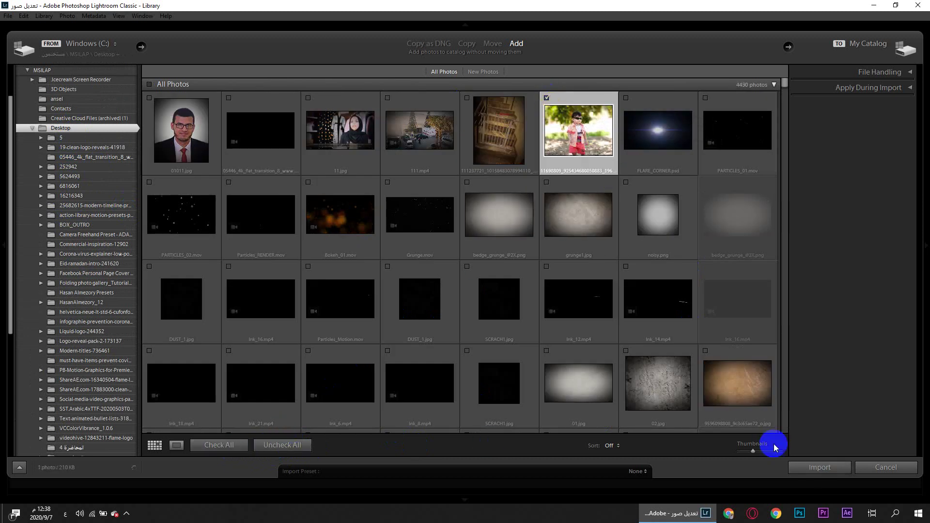
pyautogui.click(827, 469)
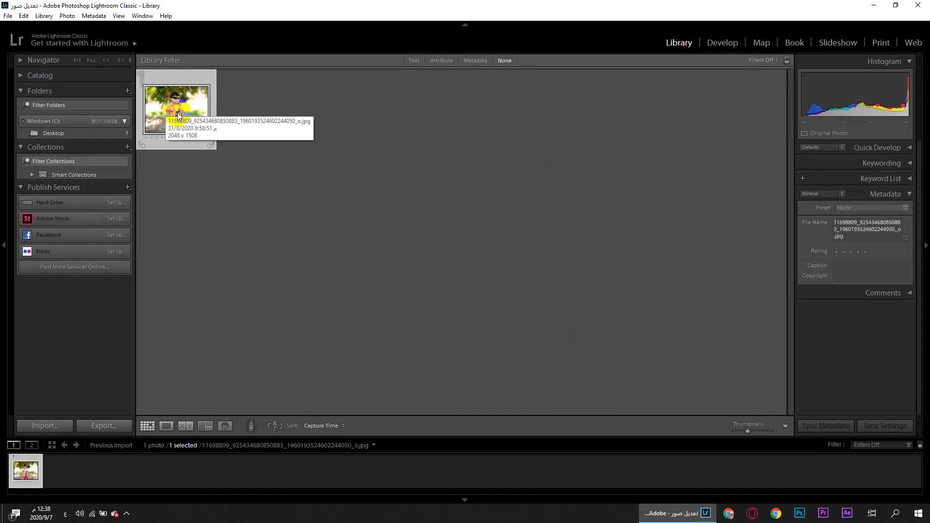
# Show the imported photo enlarged, open it in the Develop module and expand the Histogram.
pyautogui.doubleClick(189, 108)
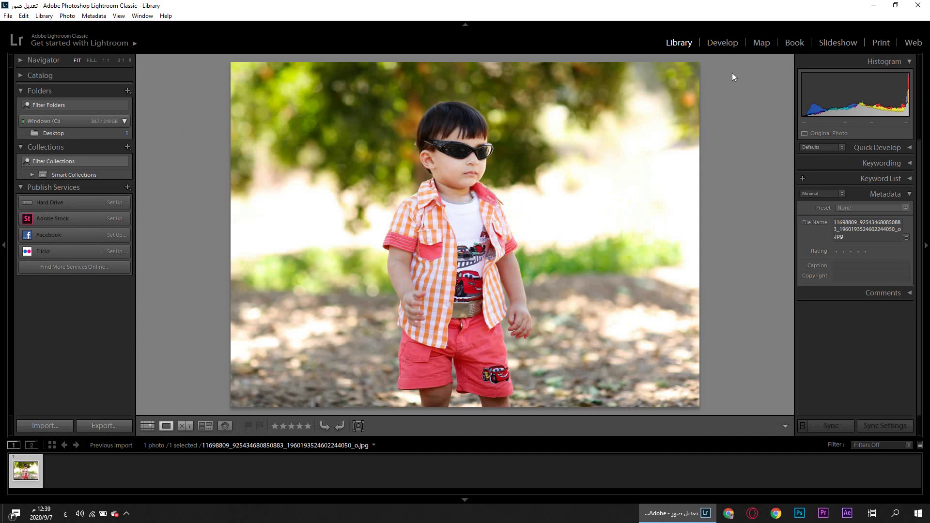
pyautogui.click(723, 42)
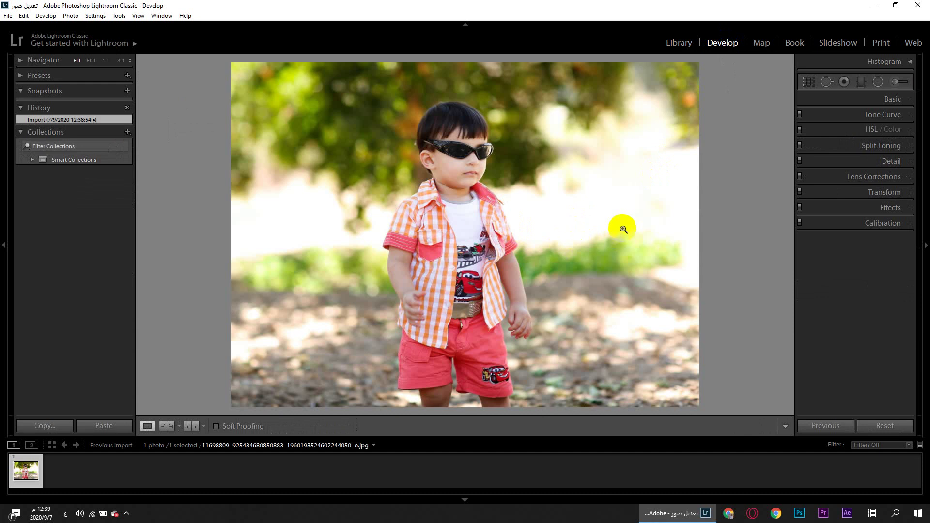
pyautogui.click(912, 60)
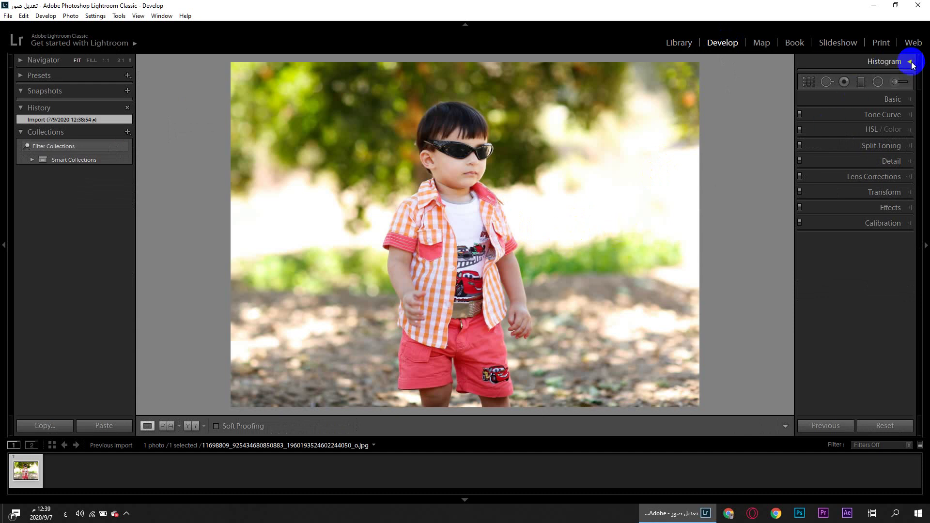
# Turn on the highlight and shadow clipping warnings in the Histogram.
pyautogui.press('j')
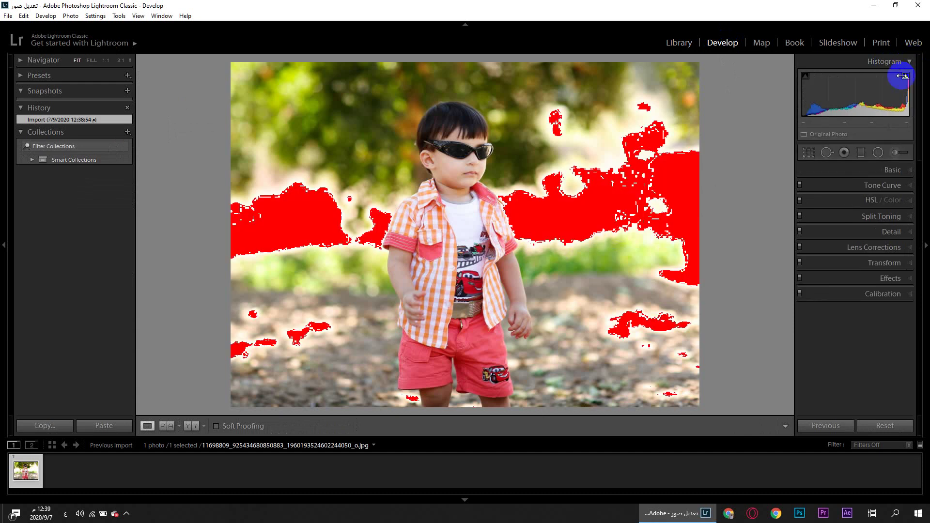
pyautogui.click(878, 105)
pyautogui.click(905, 77)
pyautogui.click(905, 76)
pyautogui.click(806, 77)
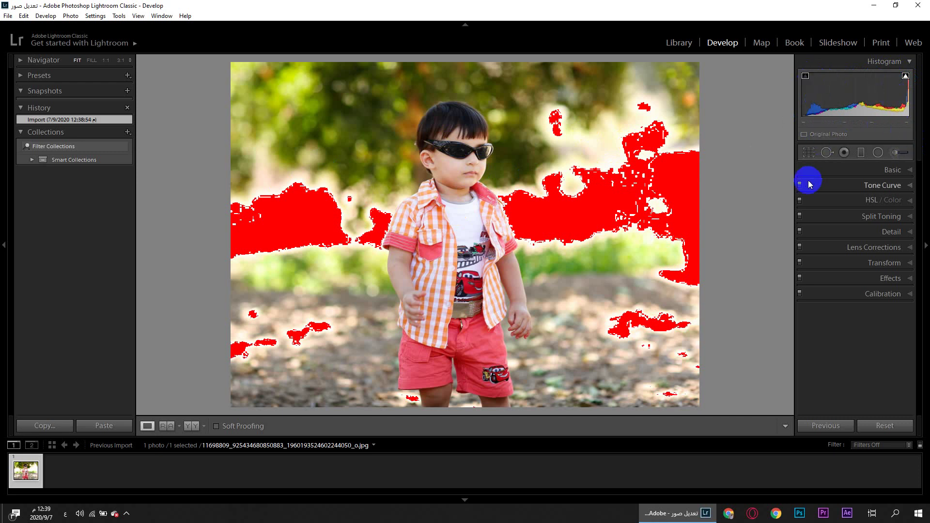
# Expand the Basic adjustments, then lower Highlights to -48 and raise Blacks to +5.
pyautogui.click(909, 170)
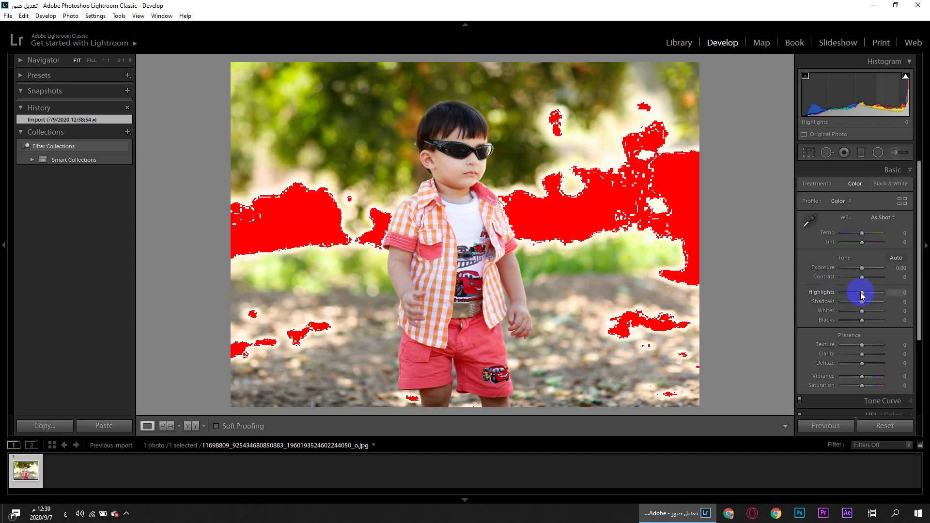
pyautogui.moveTo(862, 294)
pyautogui.mouseDown()
pyautogui.moveTo(846, 296)
pyautogui.moveTo(892, 295)
pyautogui.moveTo(852, 295)
pyautogui.mouseUp()
pyautogui.press('j')
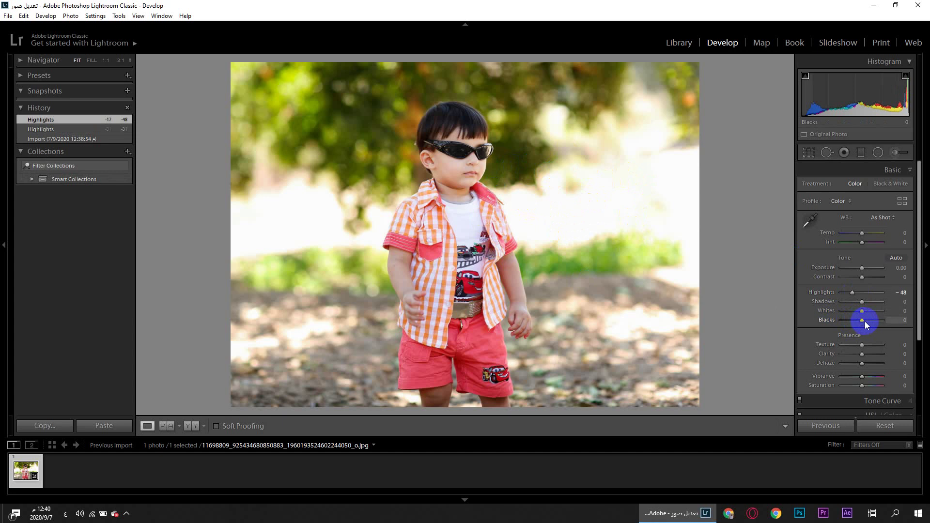
pyautogui.moveTo(865, 324)
pyautogui.mouseDown()
pyautogui.moveTo(878, 320)
pyautogui.moveTo(865, 324)
pyautogui.mouseUp()
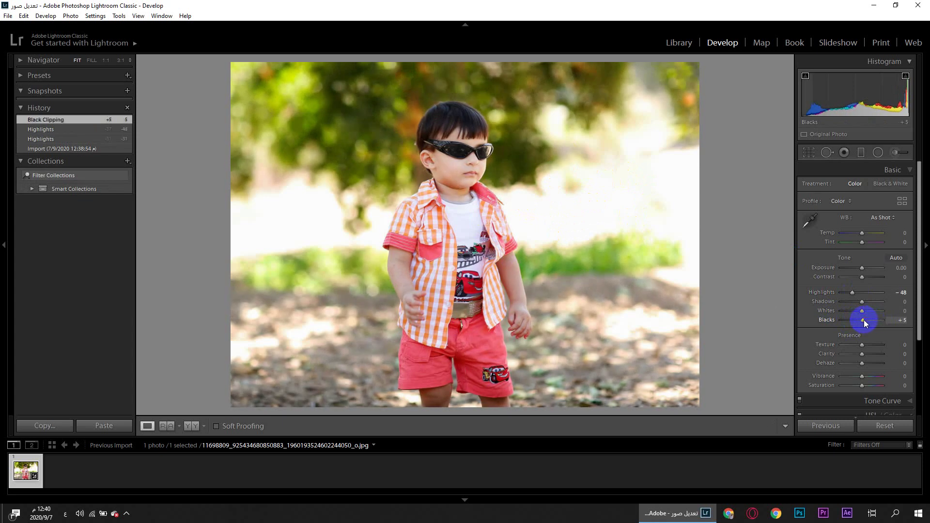
# Try automatic straightening with the Crop Overlay tool, reset all of the photo's settings and close the crop tool.
pyautogui.click(807, 153)
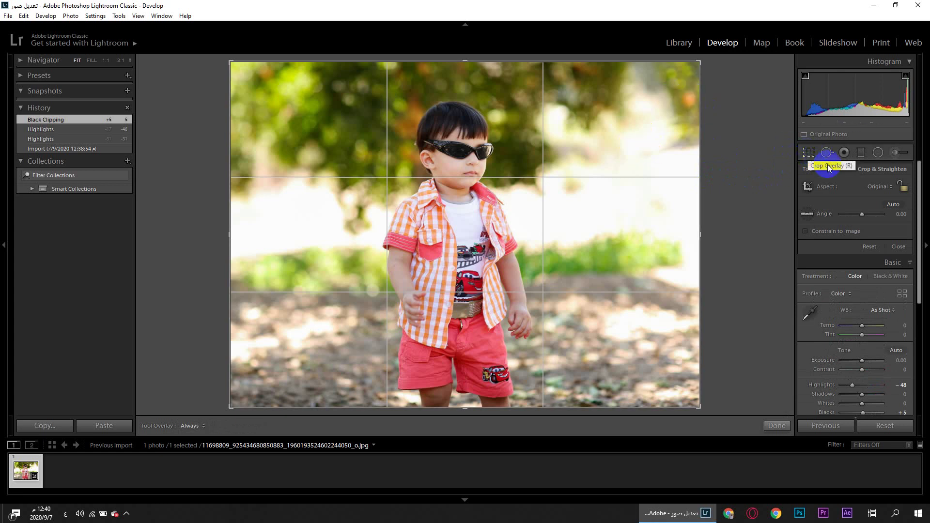
pyautogui.click(893, 205)
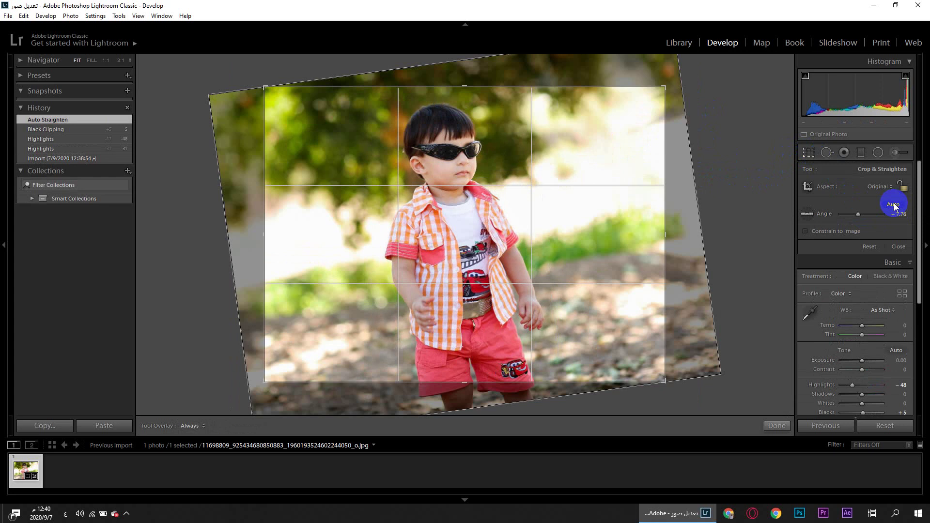
pyautogui.click(885, 426)
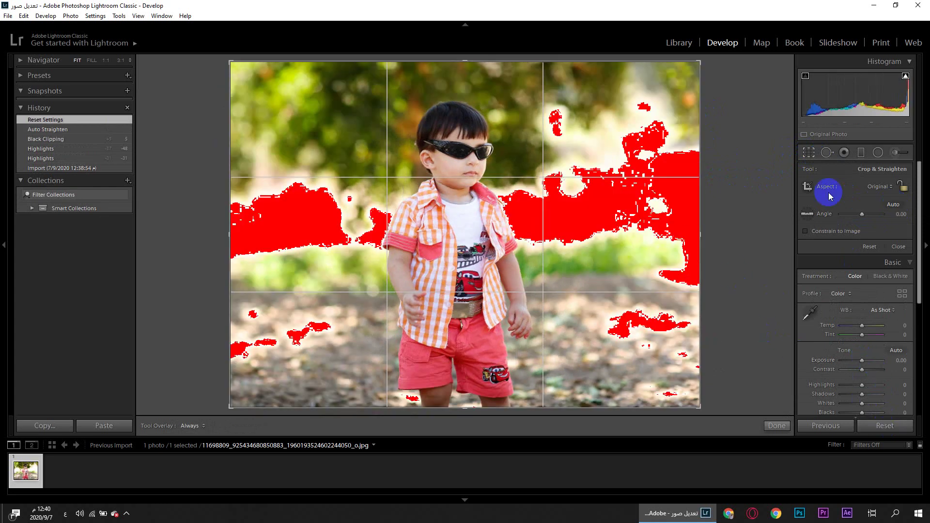
pyautogui.click(809, 152)
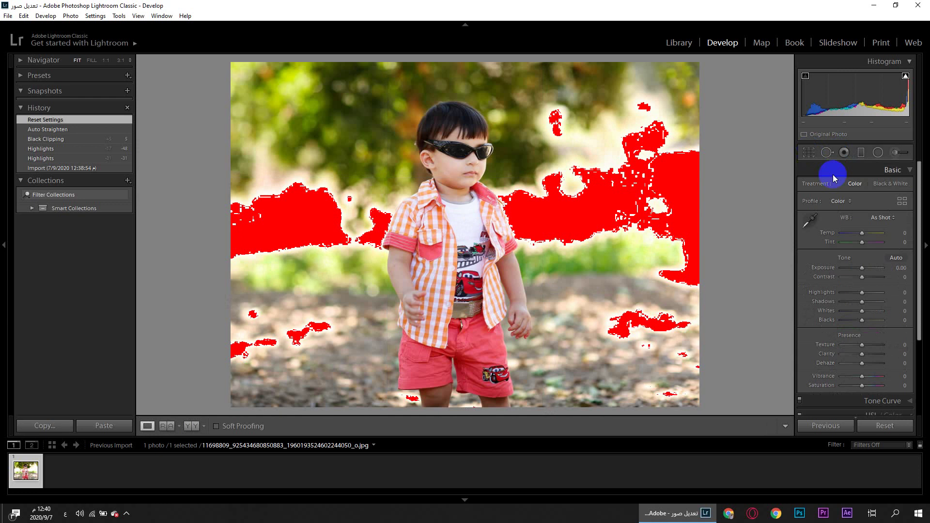
# Set the photo's Highlights to -40 to recover the clipped bright background.
pyautogui.moveTo(862, 294); pyautogui.dragTo(858, 294)
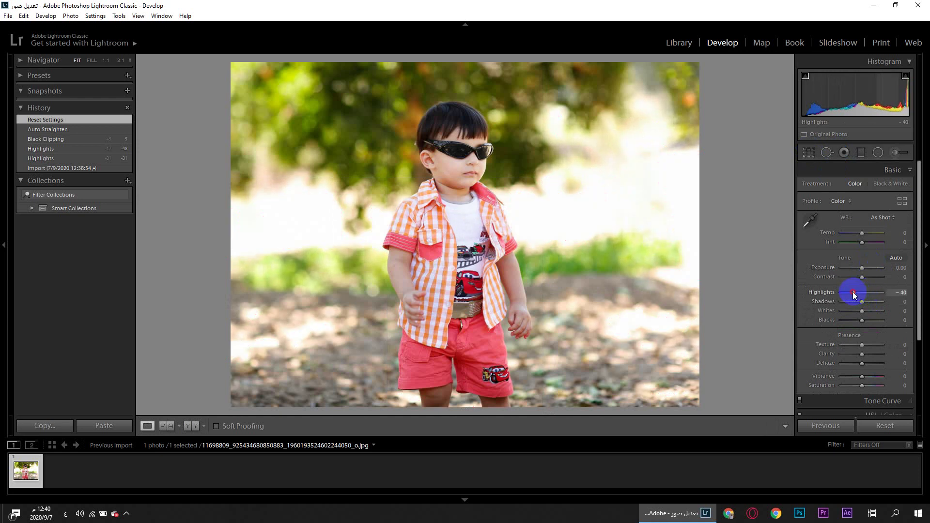
pyautogui.moveTo(854, 294); pyautogui.dragTo(853, 294)
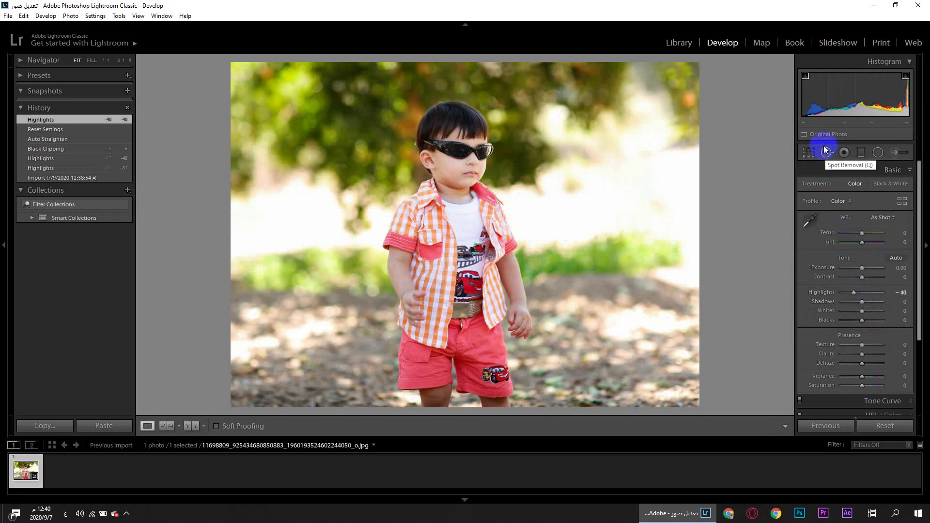
# Examine the photo at 1:1 magnification, from the boy's head down to his shorts and back to his face.
pyautogui.click(462, 156)
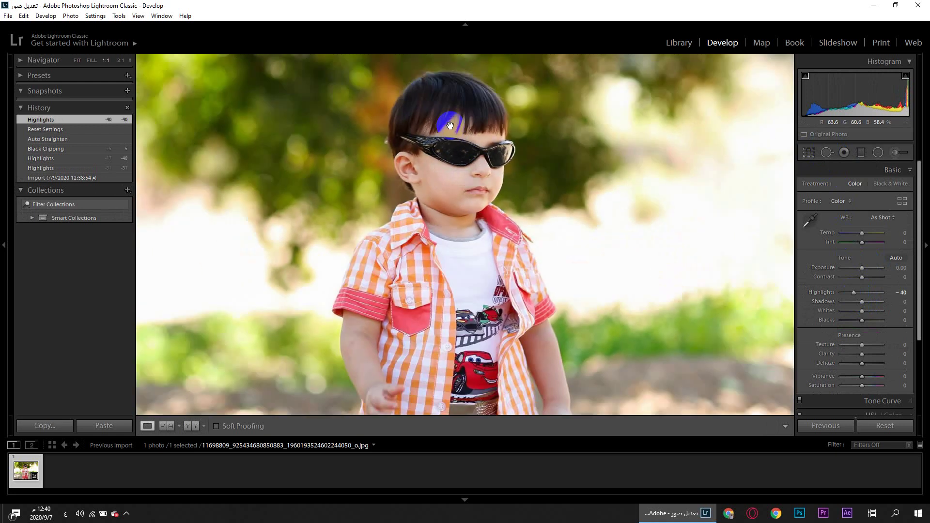
pyautogui.click(449, 126)
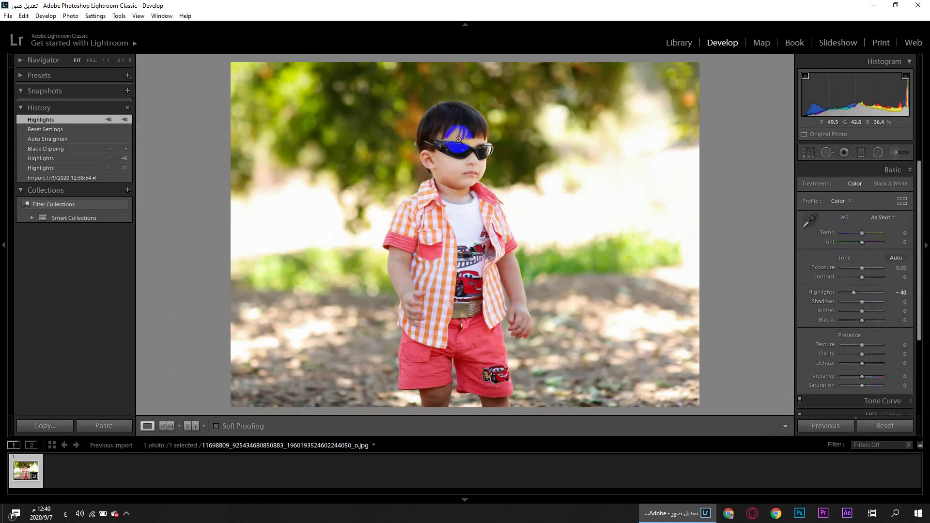
pyautogui.click(456, 139)
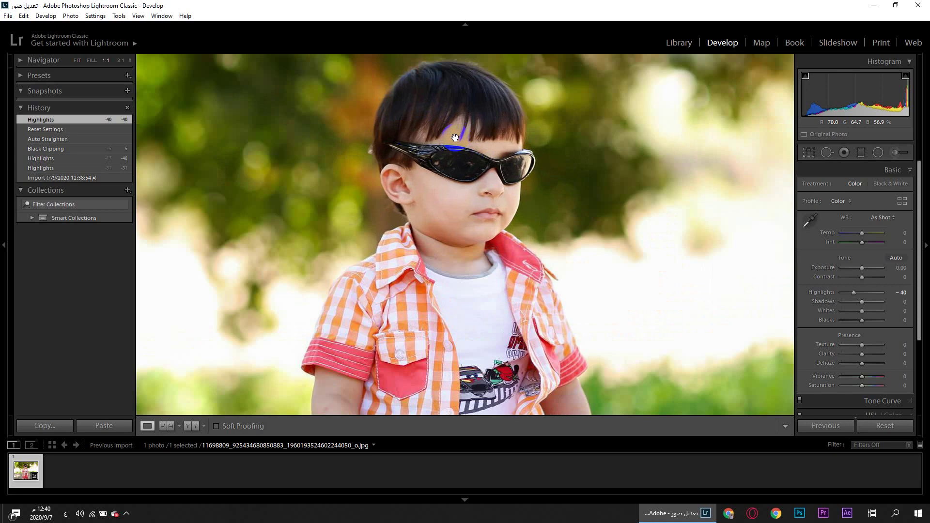
pyautogui.scroll(-10, 455, 138)
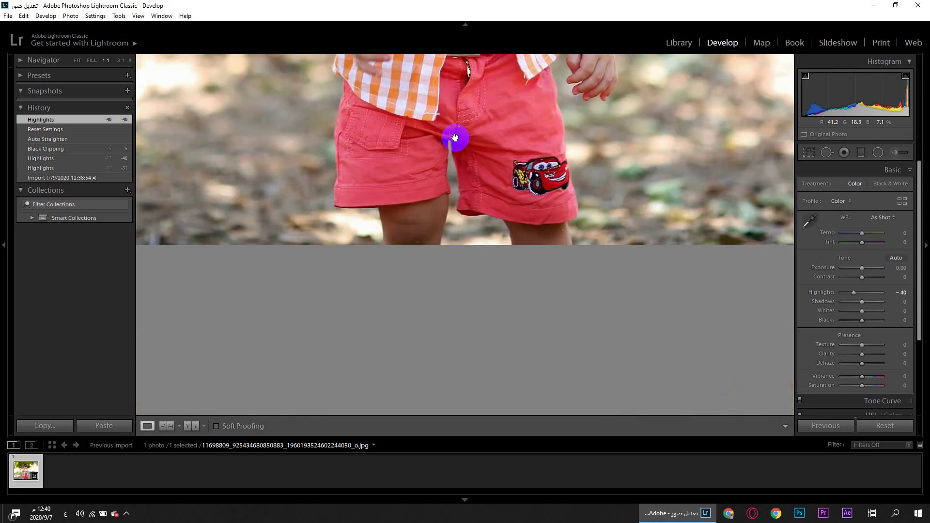
pyautogui.scroll(10, 455, 138)
pyautogui.scroll(-10, 454, 140)
pyautogui.scroll(10, 455, 141)
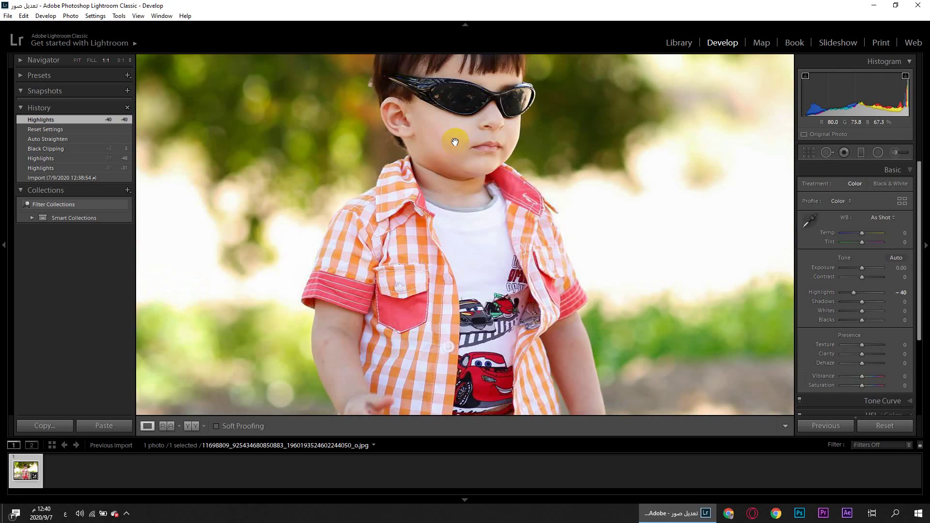
pyautogui.scroll(10, 459, 145)
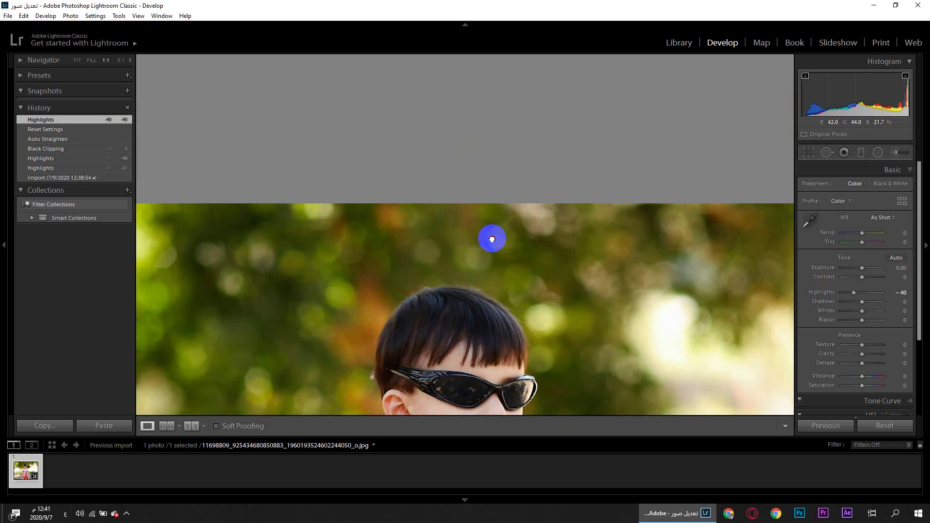
pyautogui.moveTo(491, 239); pyautogui.dragTo(445, 133)
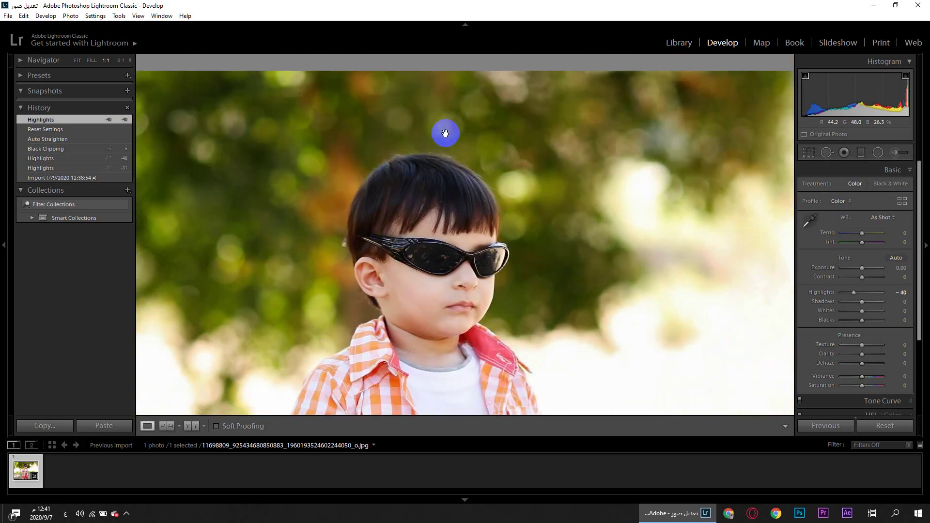
# Examine the boy's hair and sunglasses at 3:1 magnification, comparing it with the Fit and 1:1 views.
pyautogui.hotkey('ctrl', '=')
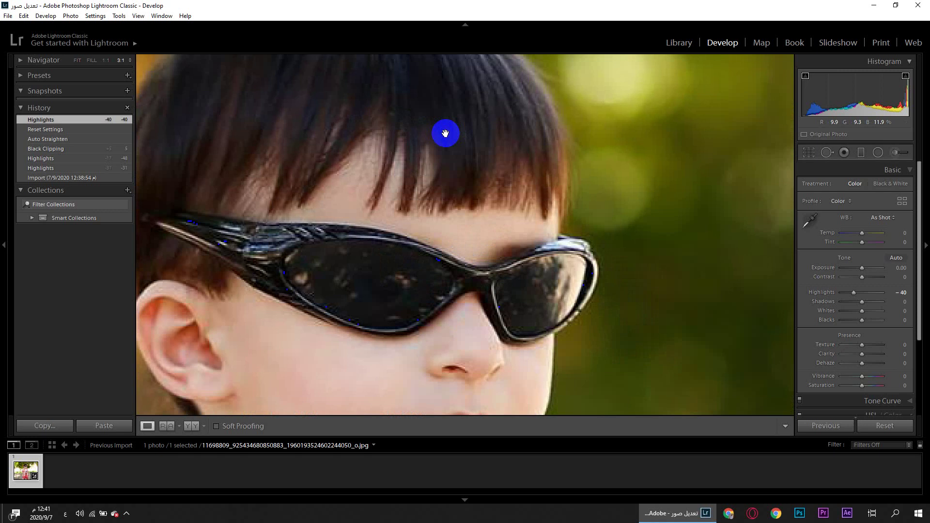
pyautogui.hotkey('ctrl', '-')
pyautogui.hotkey('ctrl', '-')
pyautogui.hotkey('ctrl', '-')
pyautogui.hotkey('ctrl', '-')
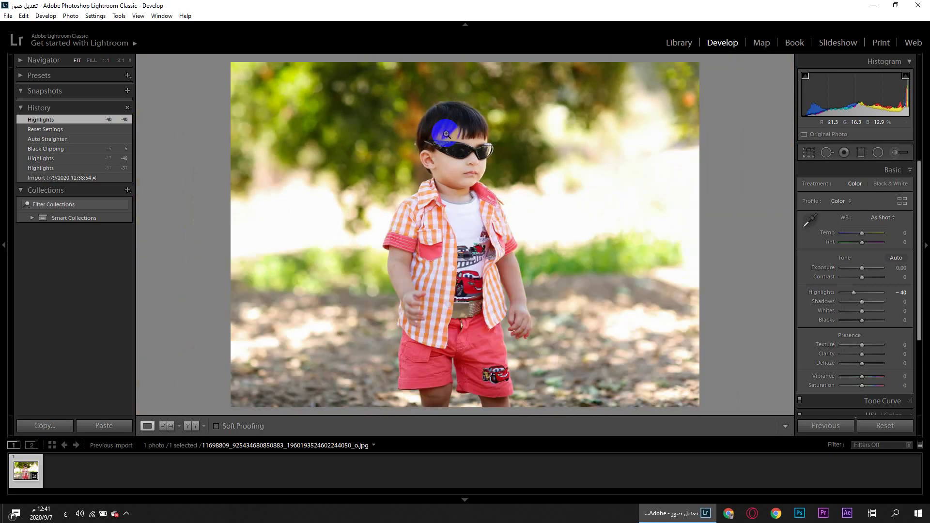
pyautogui.click(445, 133)
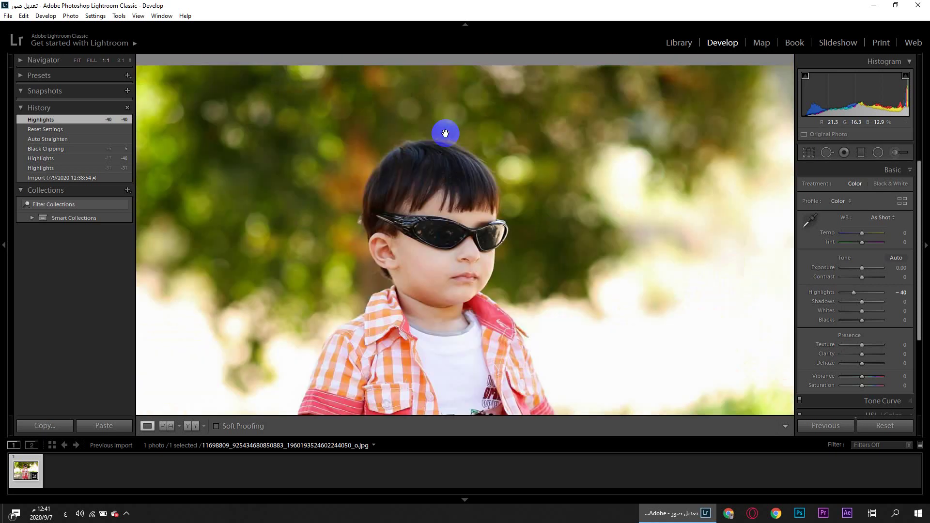
pyautogui.hotkey('ctrl', '=')
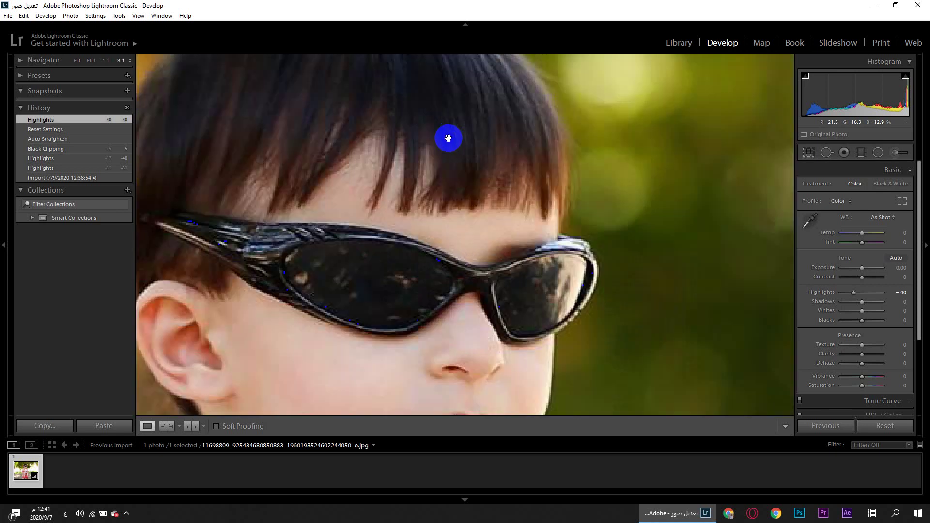
pyautogui.moveTo(438, 170); pyautogui.dragTo(471, 175)
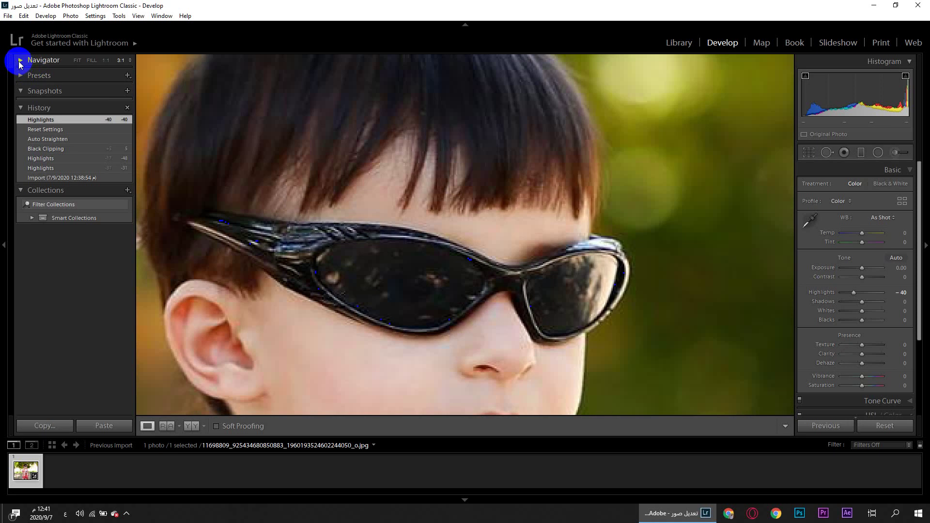
# Expand the Navigator and use its preview to look around the boy's face in the 3:1 view.
pyautogui.click(20, 62)
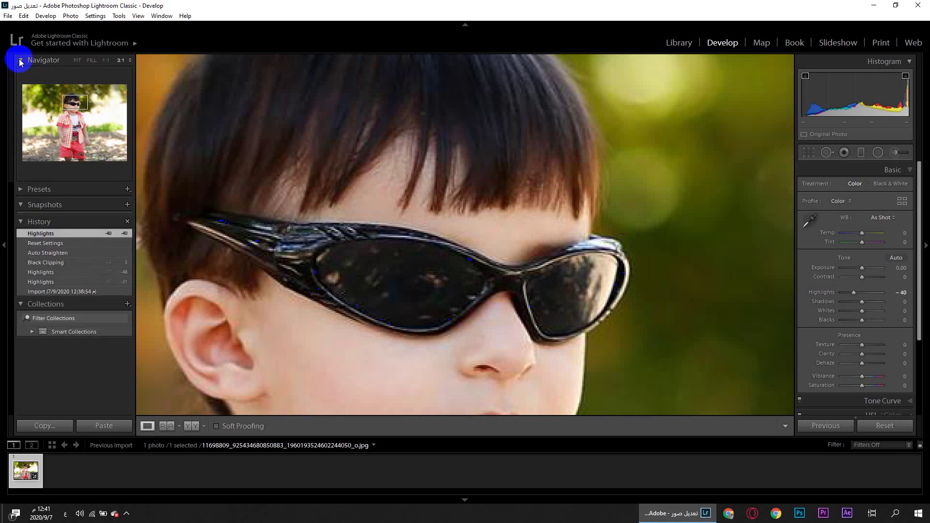
pyautogui.moveTo(77, 110)
pyautogui.mouseDown()
pyautogui.moveTo(74, 131)
pyautogui.moveTo(78, 102)
pyautogui.mouseUp()
pyautogui.click(228, 144)
pyautogui.click(229, 143)
pyautogui.click(229, 141)
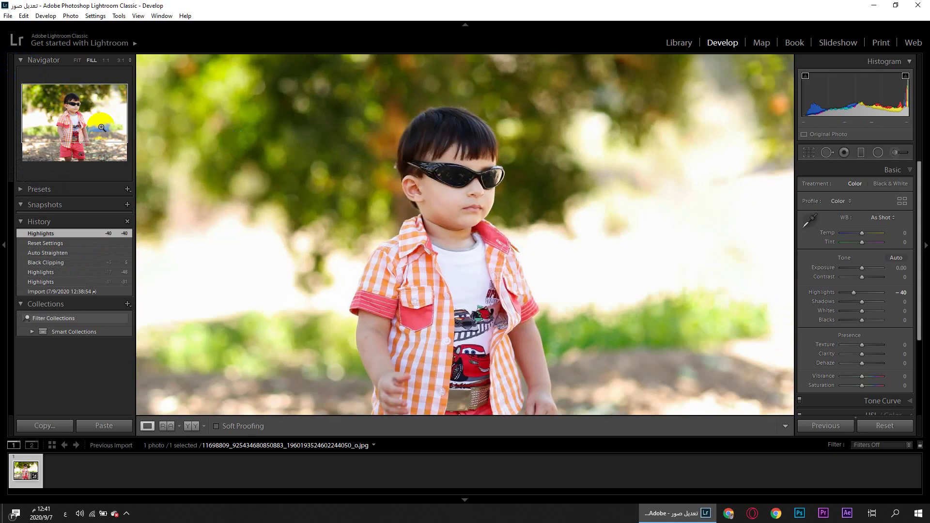
# Compare the photo at Fit, Fill, 1:1 and 3:1 magnification, ending in the Fit view with the Navigator expanded.
pyautogui.click(77, 60)
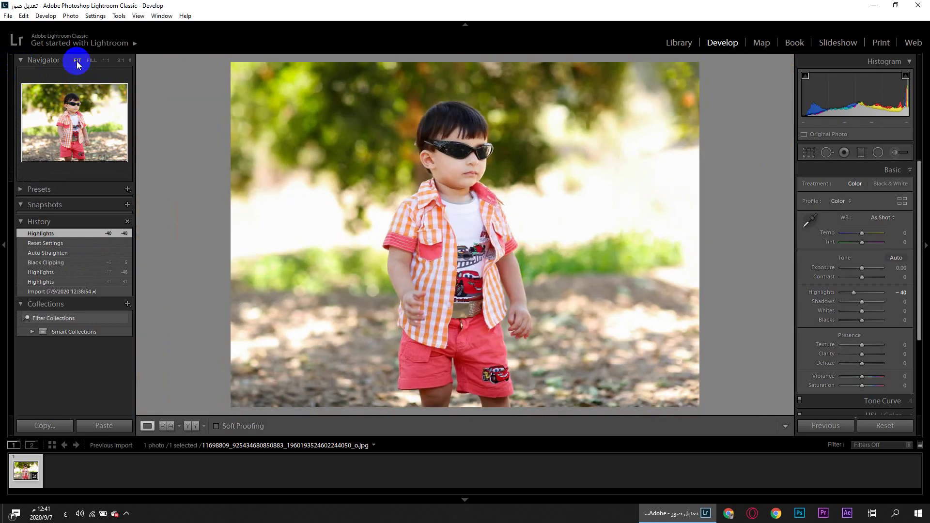
pyautogui.click(92, 61)
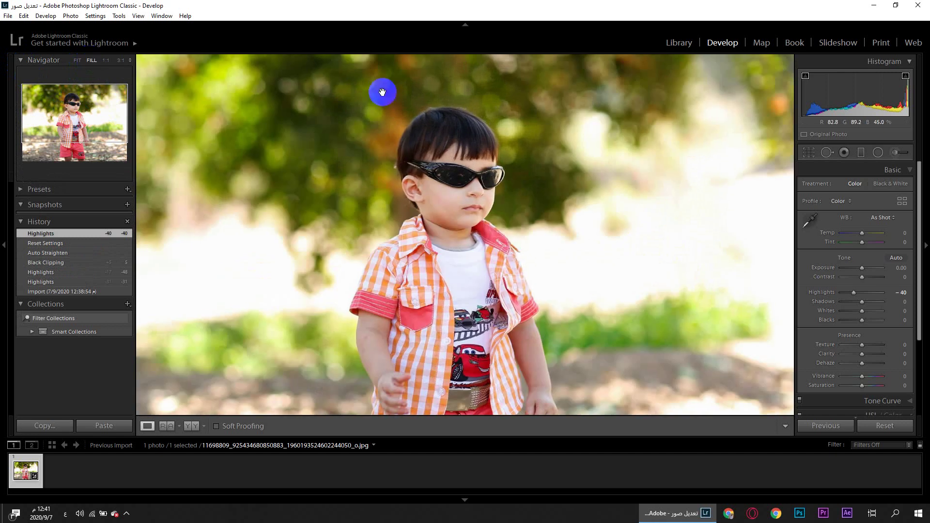
pyautogui.click(105, 61)
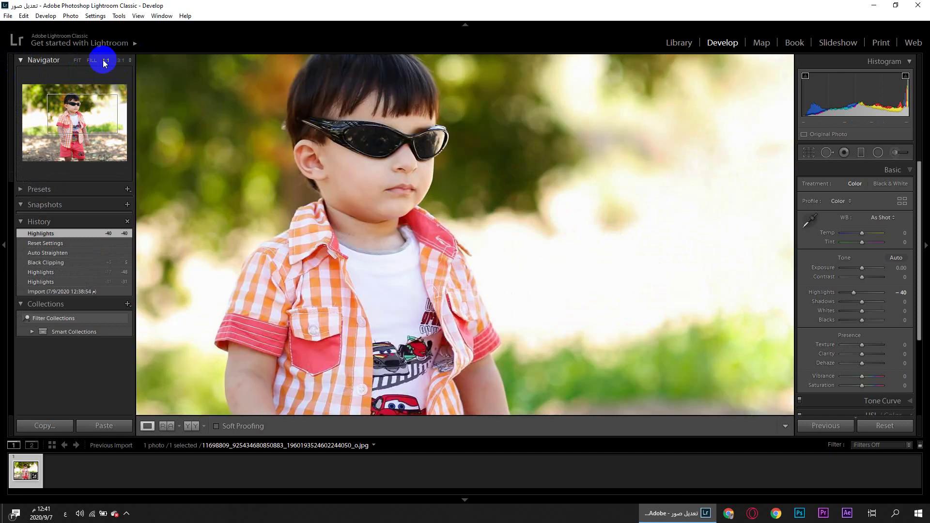
pyautogui.click(120, 60)
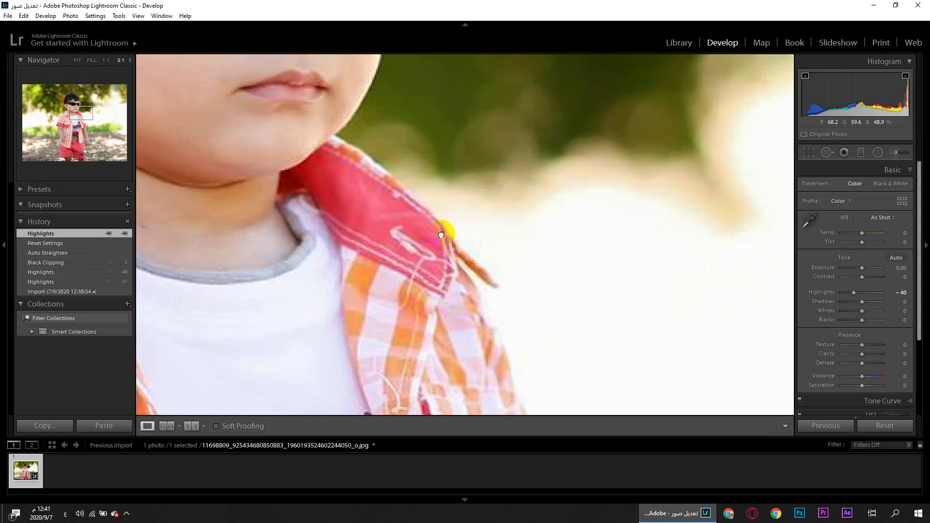
pyautogui.moveTo(251, 67); pyautogui.dragTo(250, 145)
pyautogui.click(83, 63)
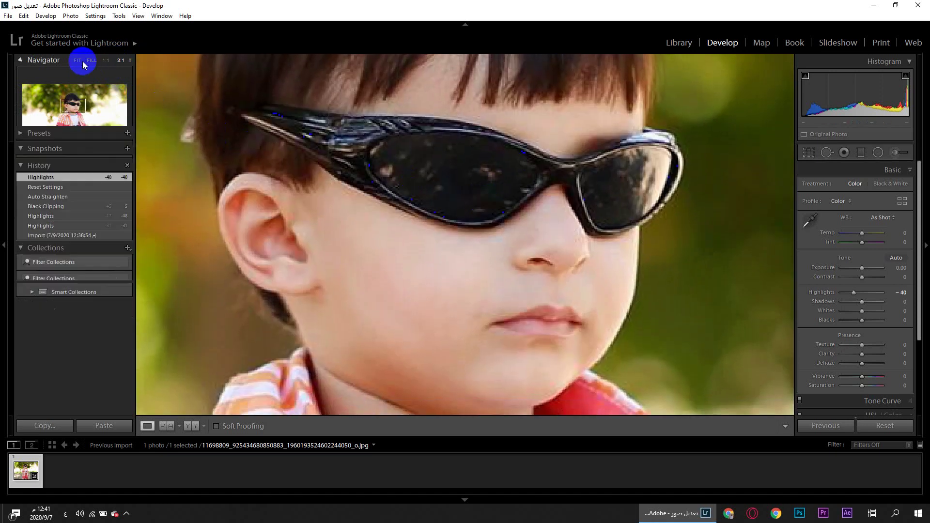
pyautogui.click(78, 60)
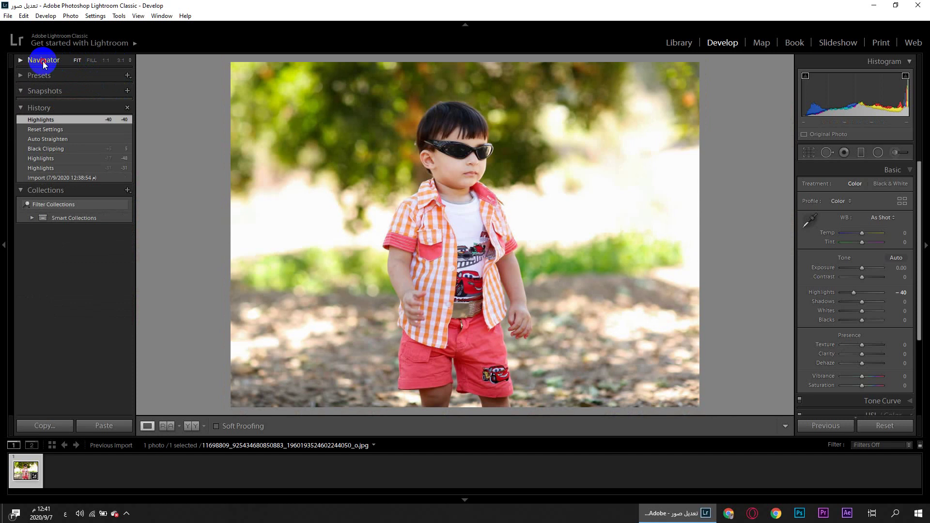
pyautogui.click(42, 61)
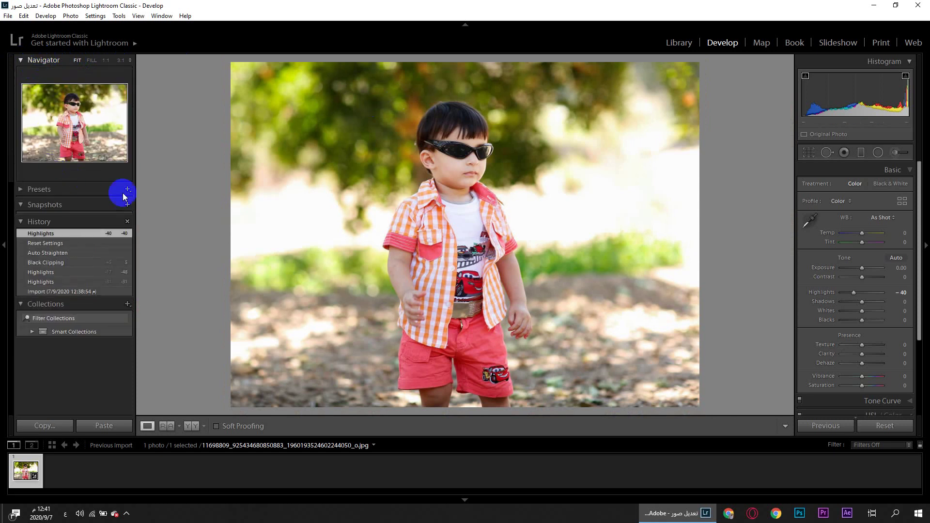
# Try the Color presets Natural, Bright and High Contrast & Detail on the photo.
pyautogui.click(21, 189)
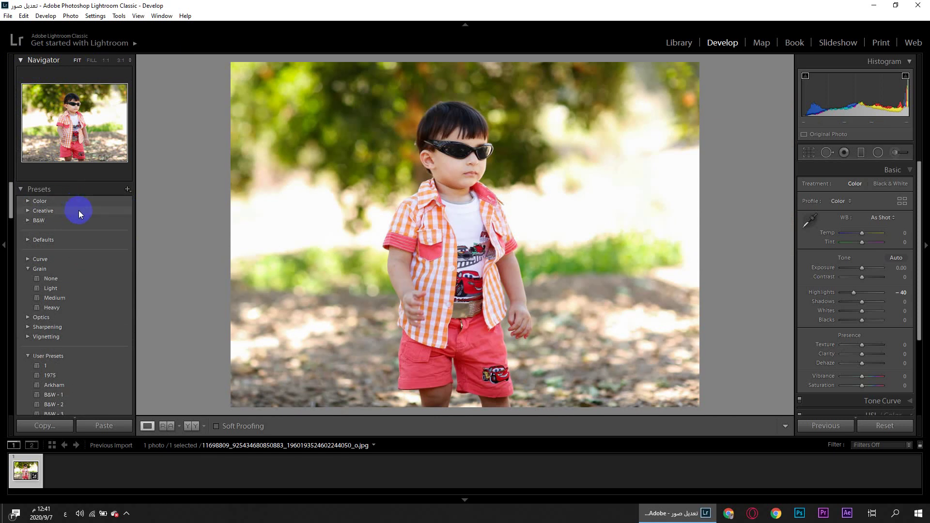
pyautogui.click(29, 203)
pyautogui.press('j')
pyautogui.click(51, 221)
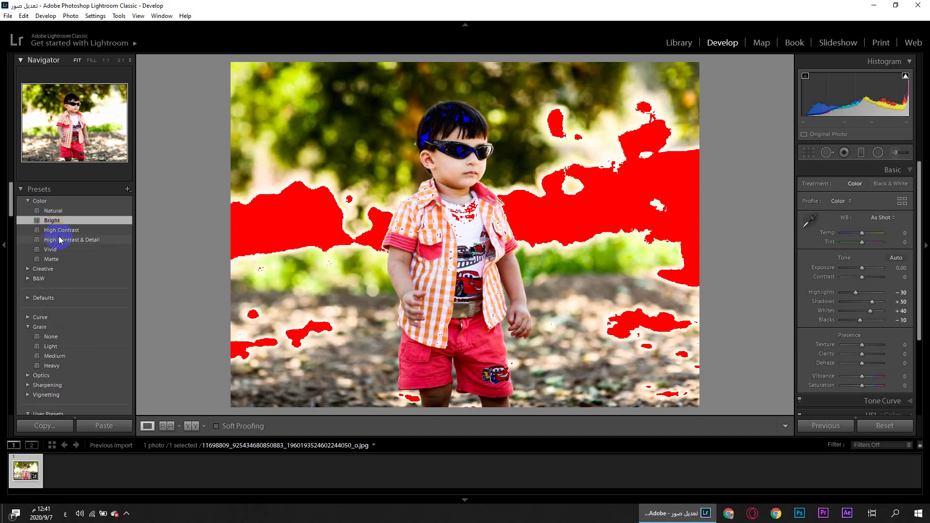
pyautogui.click(59, 239)
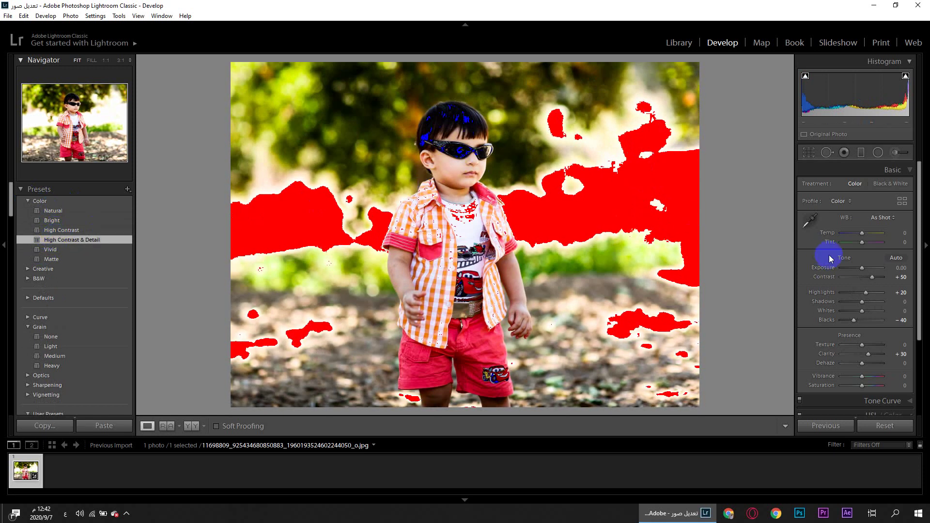
# Set Highlights to -45 and Blacks to +60 on top of the applied preset, with the Histogram collapsed.
pyautogui.moveTo(864, 292); pyautogui.dragTo(851, 295)
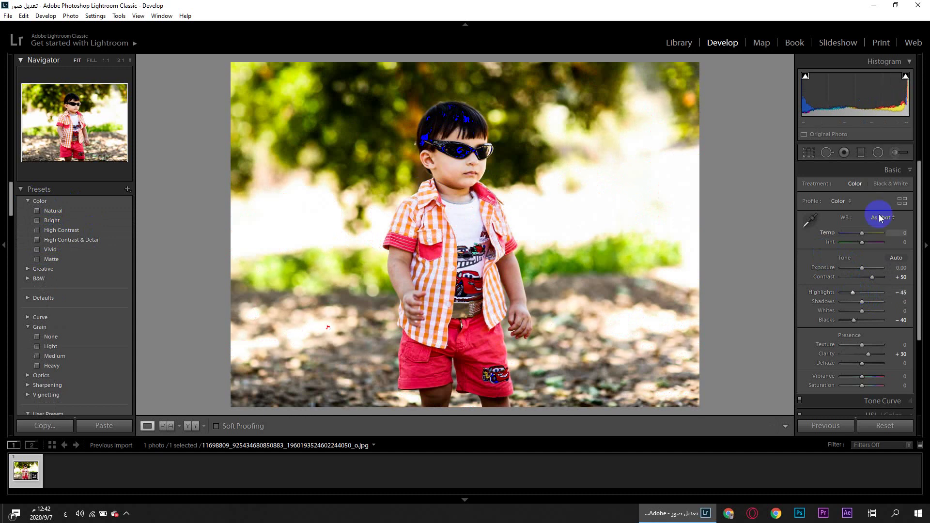
pyautogui.click(911, 62)
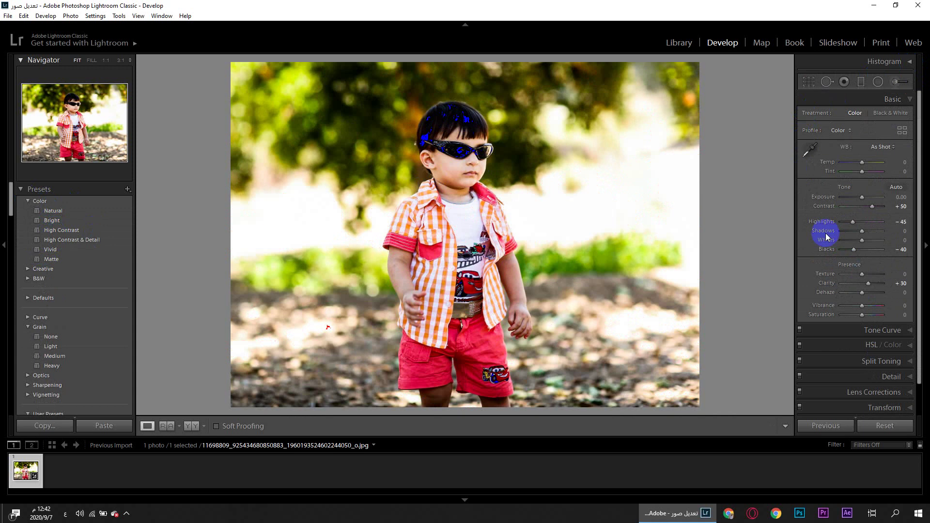
pyautogui.moveTo(853, 250); pyautogui.dragTo(874, 251)
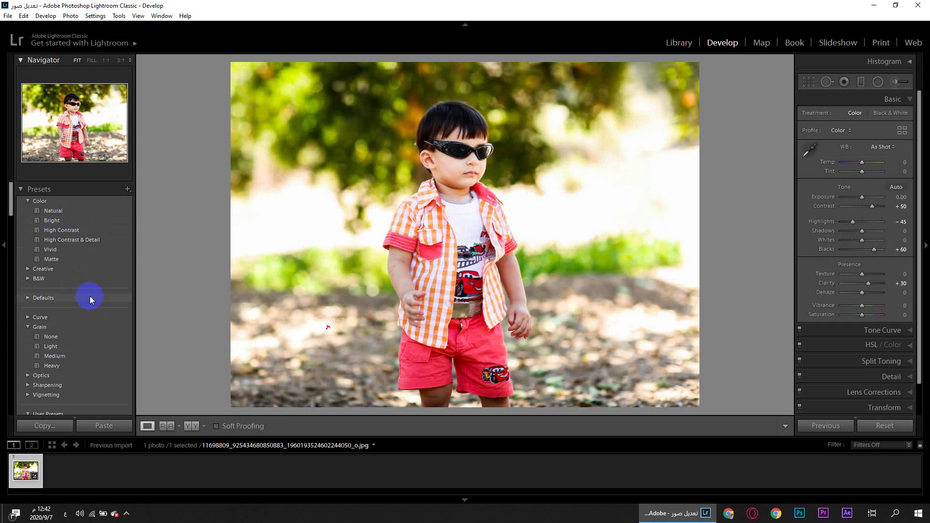
# Preview the user presets on the photo, from the B&W presets through the Cross Process, Filter and Gritty ones.
pyautogui.scroll(-5, 91, 298)
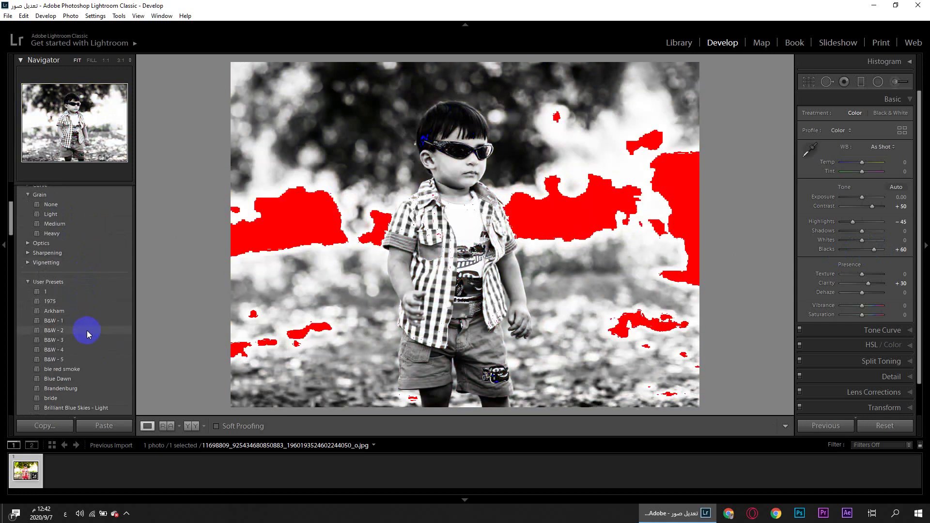
pyautogui.scroll(-4, 82, 325)
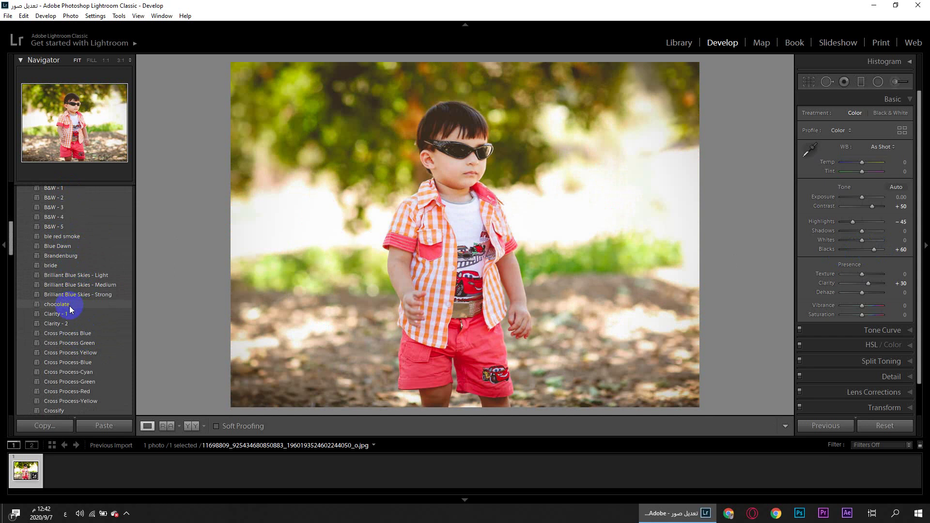
pyautogui.scroll(-3, 69, 310)
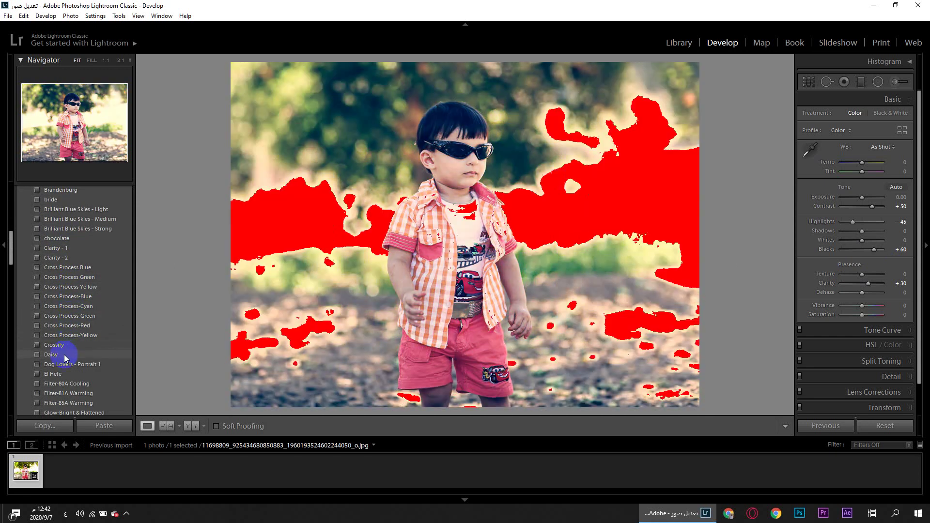
pyautogui.scroll(-3, 65, 358)
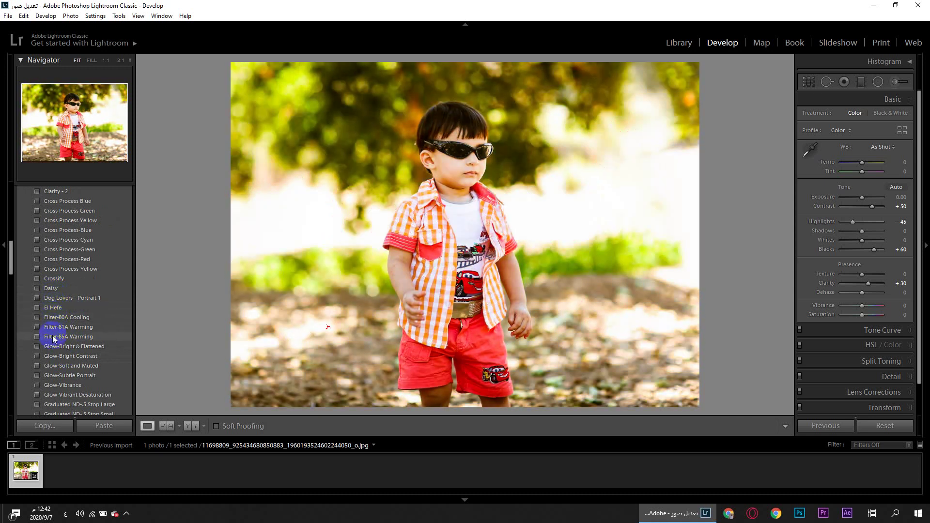
pyautogui.scroll(-5, 52, 354)
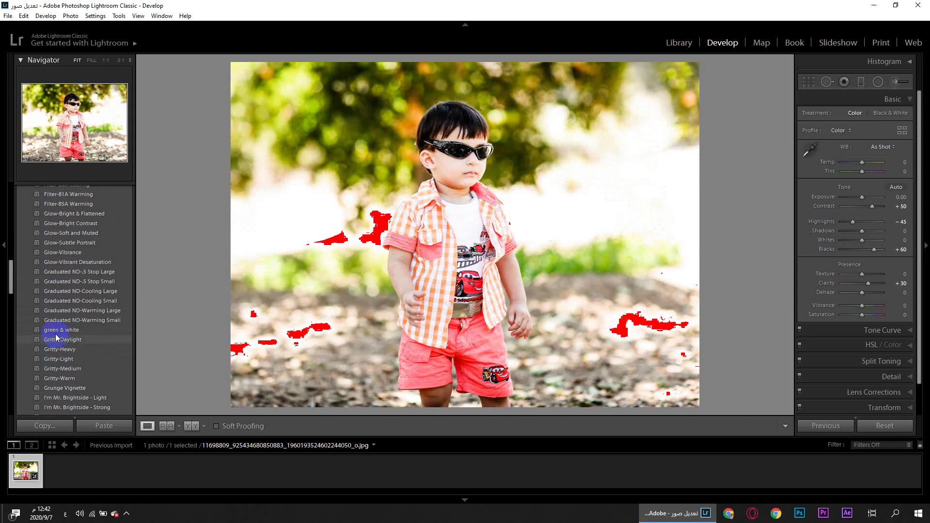
# Reset all of the photo's settings and build a Smart Preview for it.
pyautogui.click(902, 426)
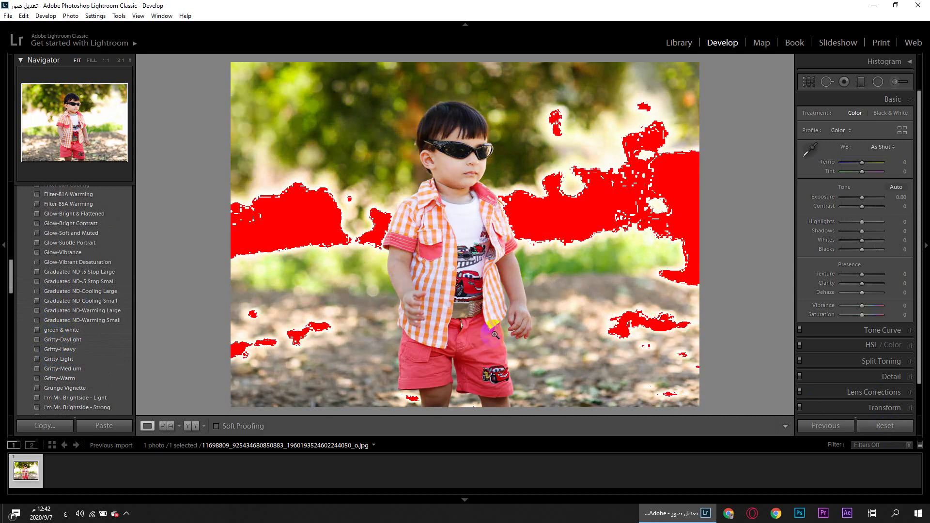
pyautogui.click(907, 62)
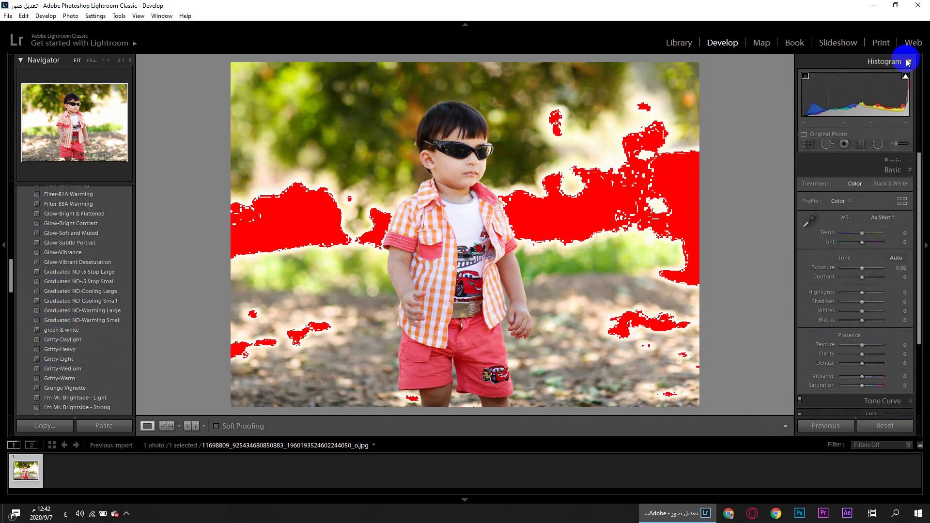
pyautogui.click(804, 135)
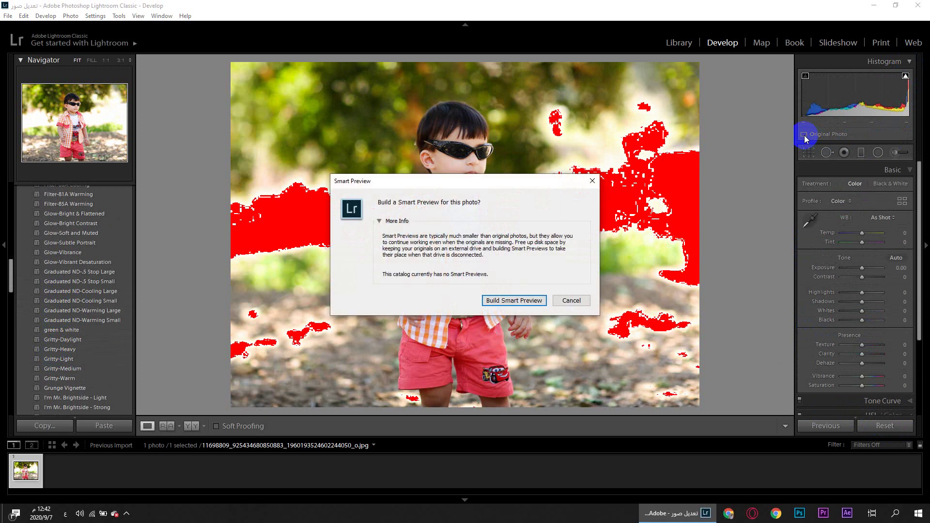
pyautogui.click(570, 300)
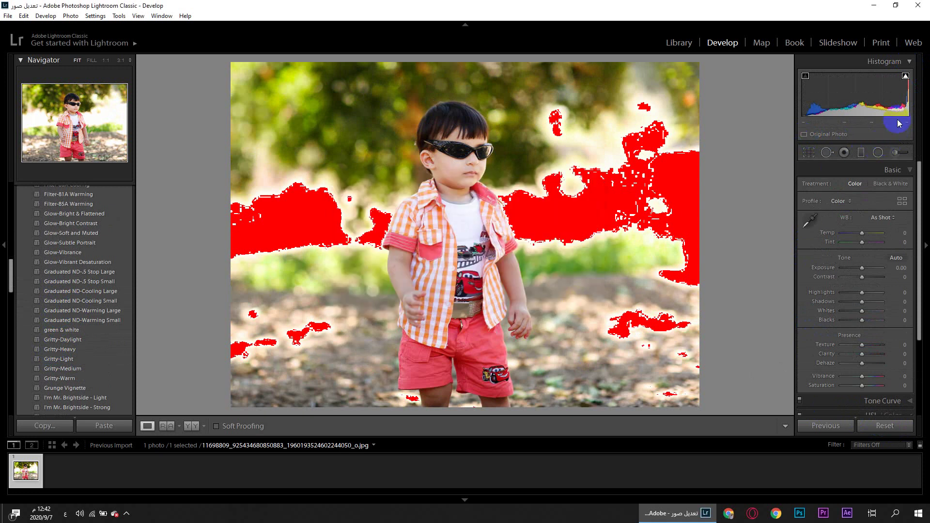
pyautogui.click(804, 134)
pyautogui.click(513, 301)
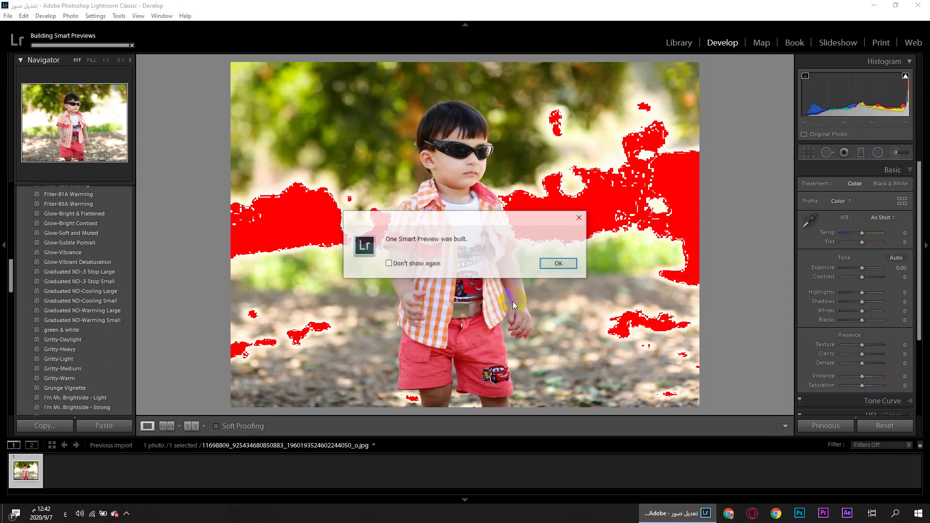
pyautogui.click(562, 264)
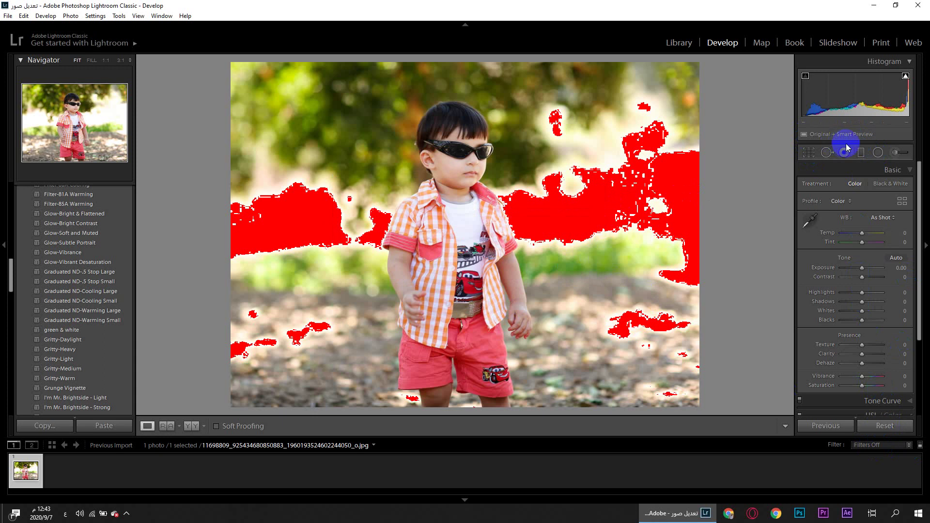
# Set the photo's Highlights to -19 and preview further user presets such as Old Style.
pyautogui.moveTo(863, 301); pyautogui.dragTo(854, 292)
pyautogui.scroll(-15, 62, 353)
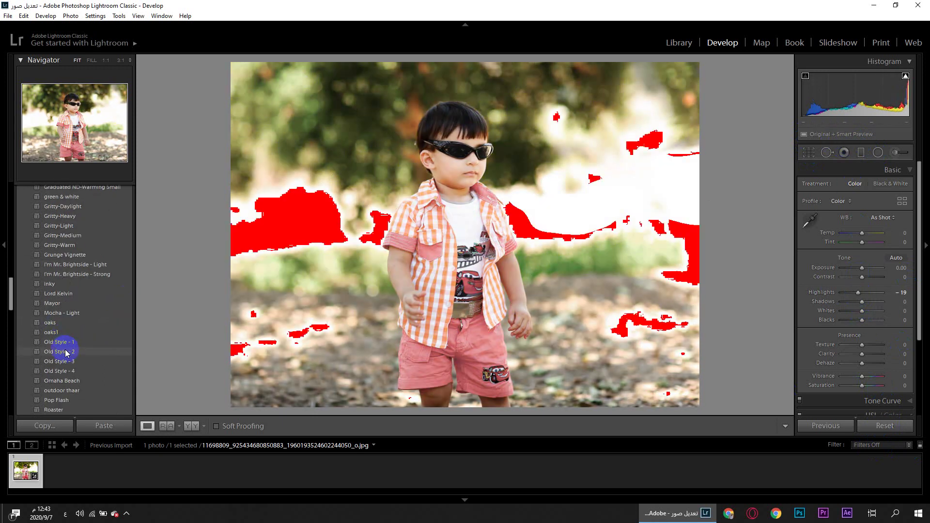
pyautogui.scroll(8, 70, 339)
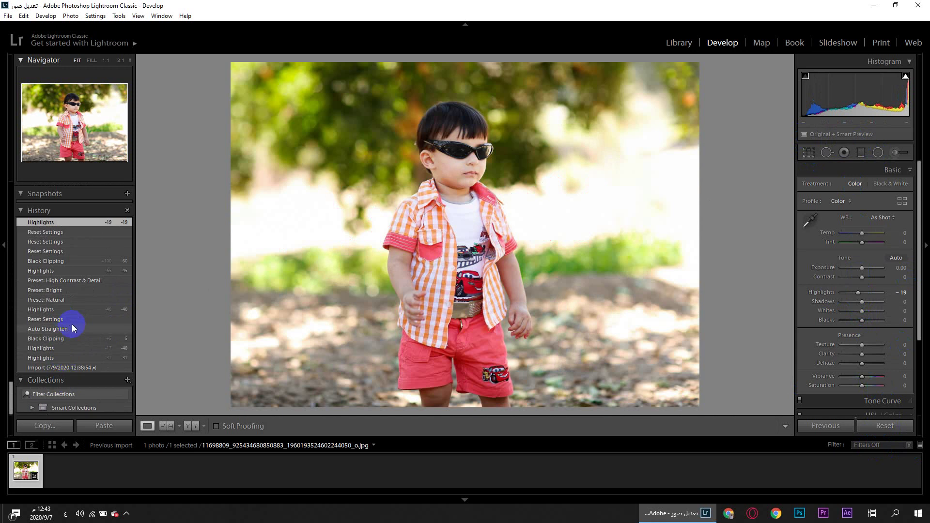
pyautogui.scroll(15, 84, 282)
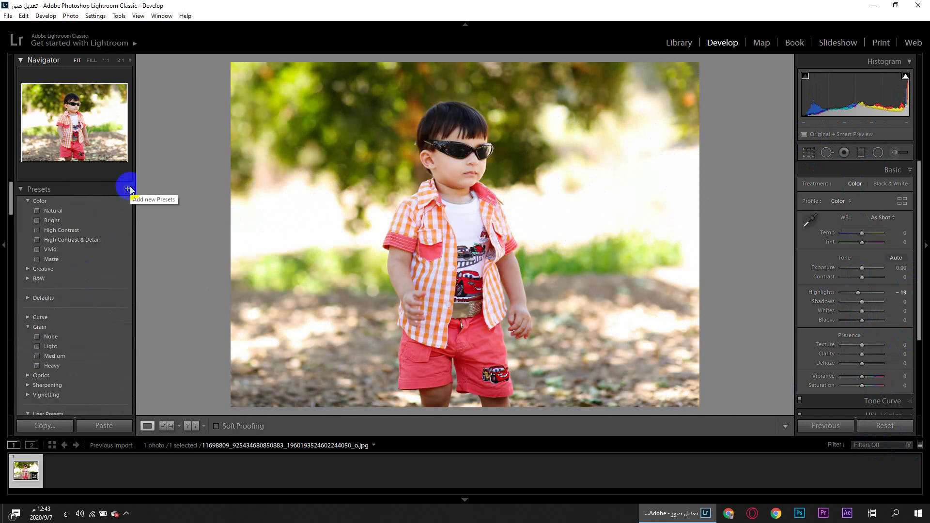
# View the preset import dialog and close it without importing a preset.
pyautogui.click(128, 189)
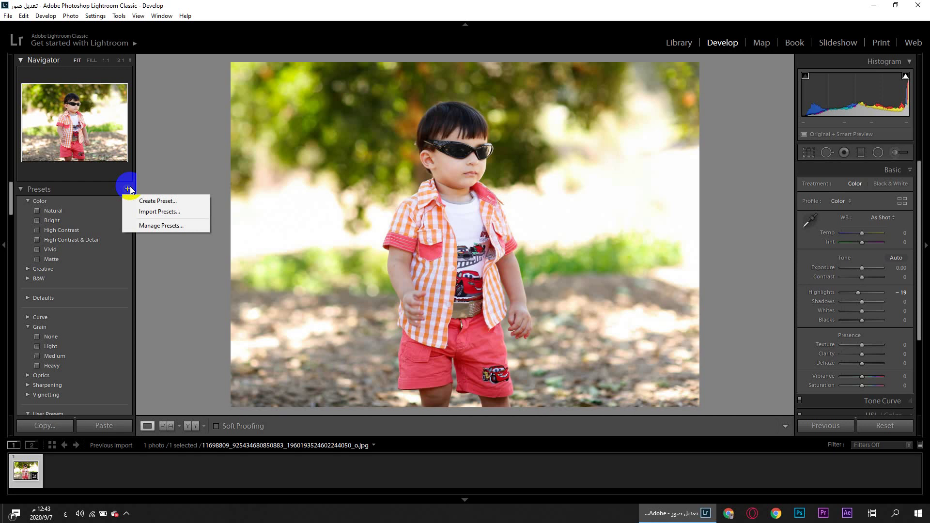
pyautogui.click(148, 211)
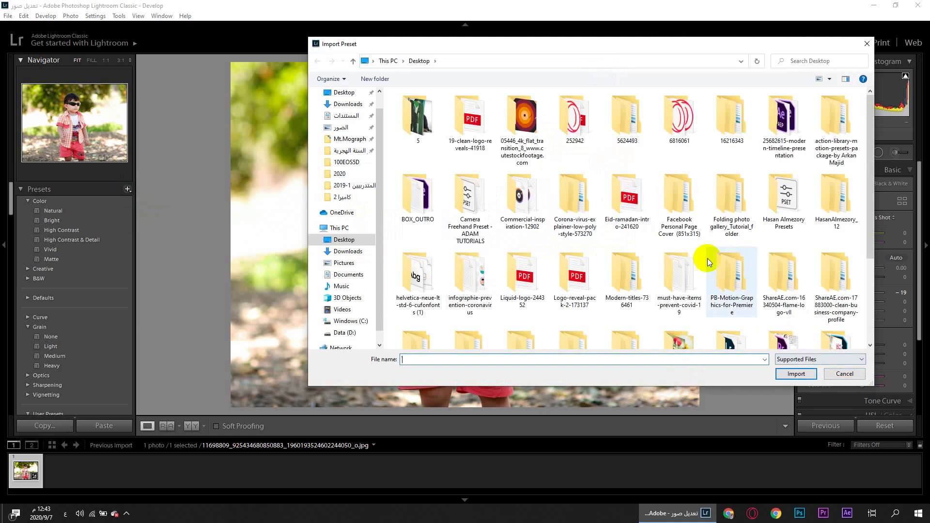
pyautogui.click(841, 377)
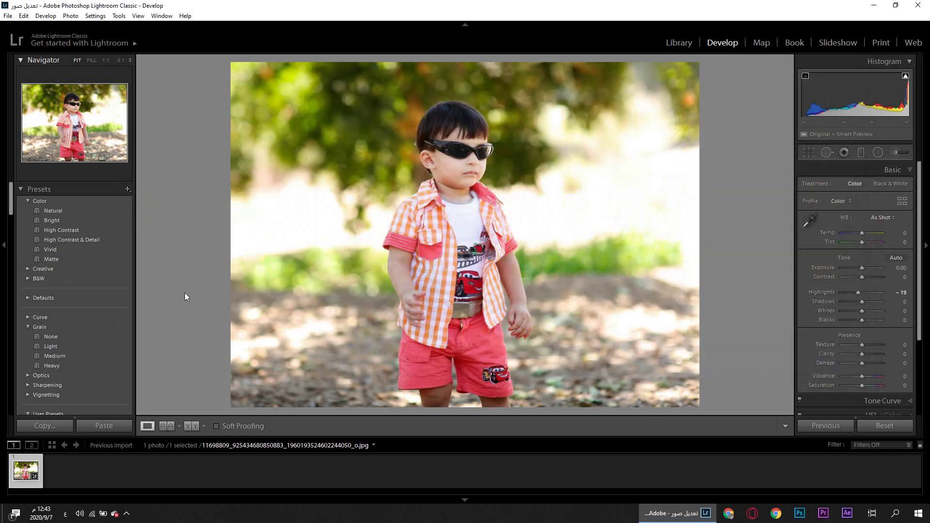
# Collapse the Presets and Snapshots sections so the editing History stays in view.
pyautogui.click(73, 189)
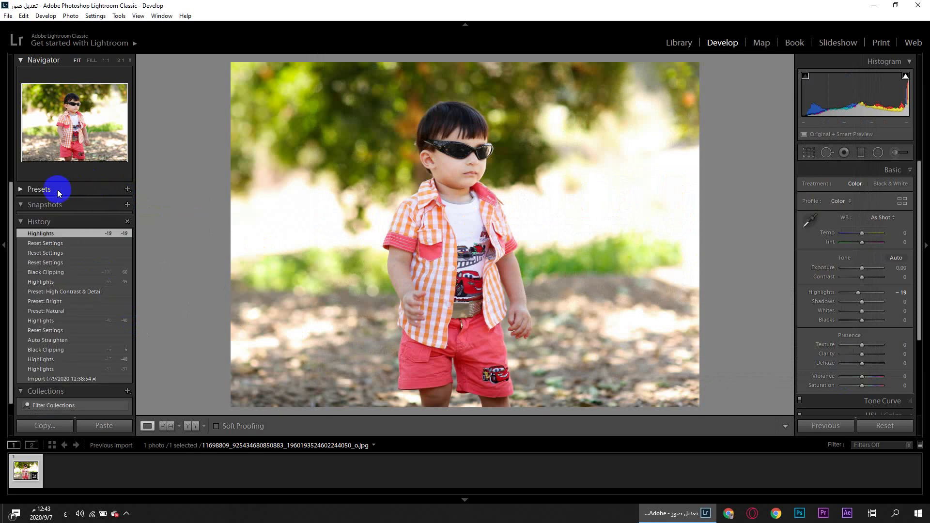
pyautogui.click(20, 205)
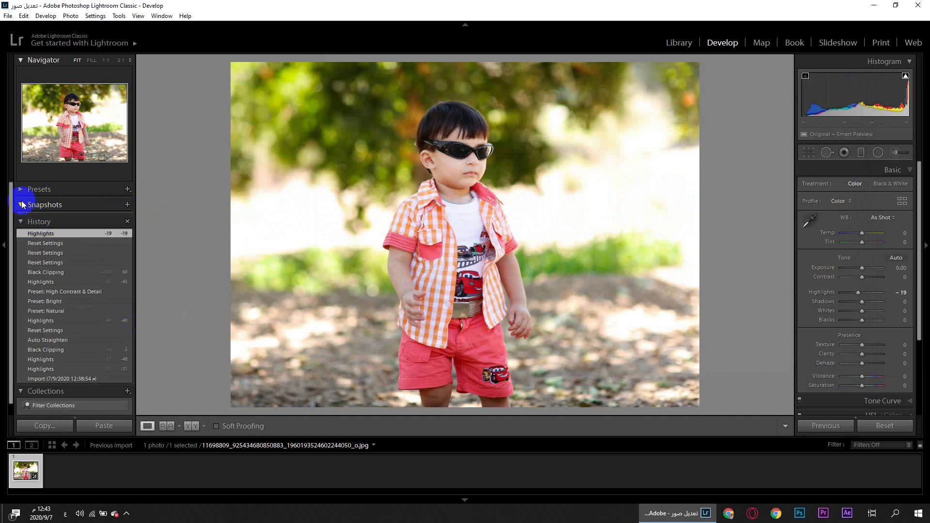
pyautogui.click(21, 204)
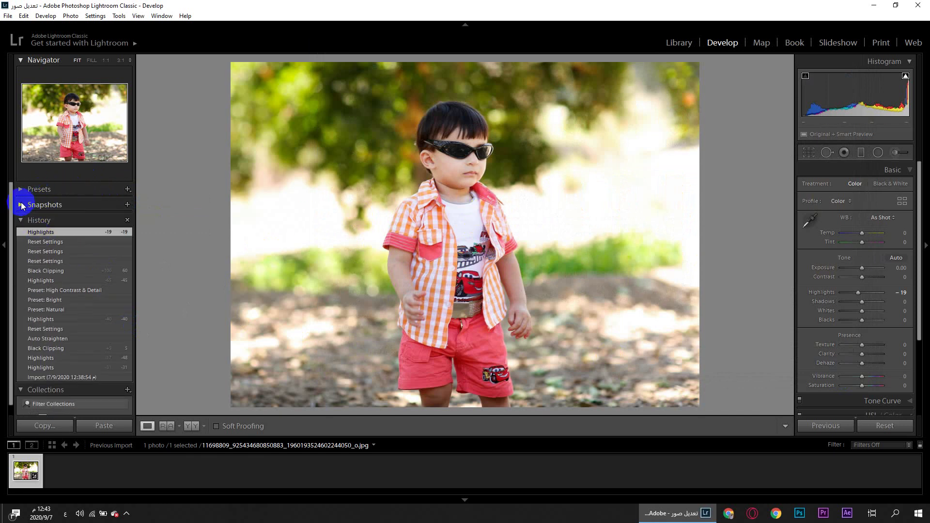
# Expand the Snapshots section and view the new snapshot dialog, closing it without creating a snapshot.
pyautogui.click(22, 205)
pyautogui.click(127, 204)
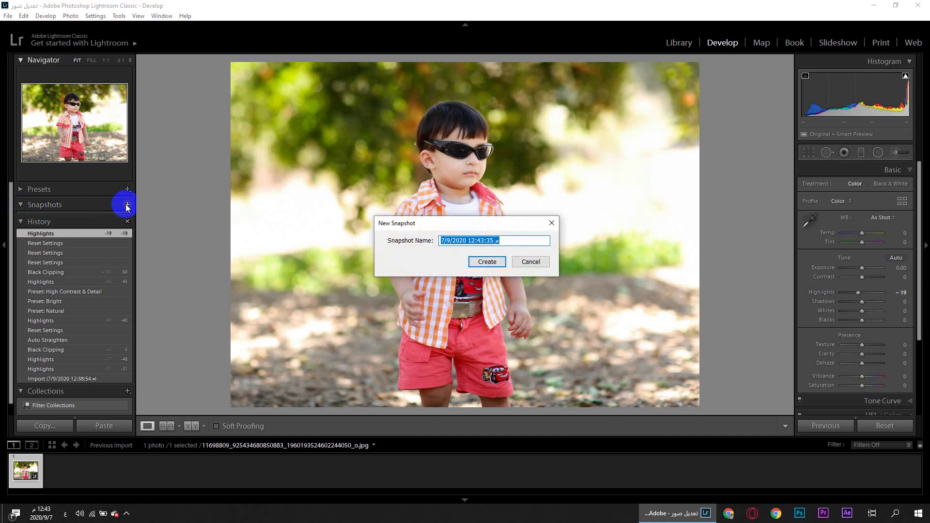
pyautogui.click(546, 264)
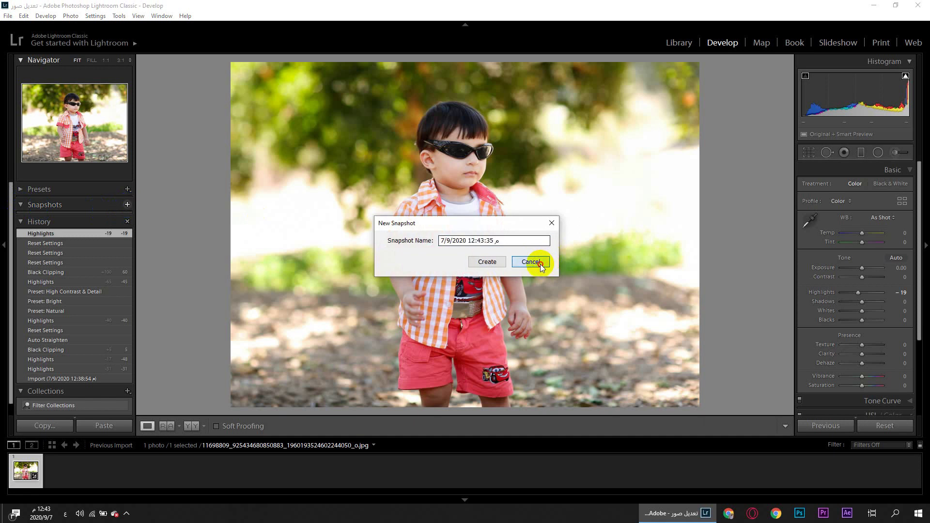
pyautogui.click(541, 266)
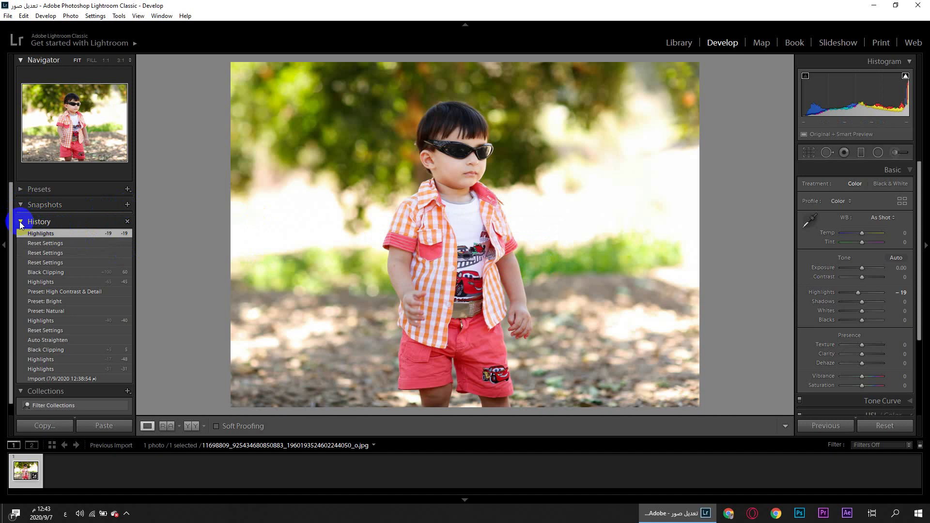
# Step back through the photo's History states, from the latest reset through the preset states to the Black Clipping +5 state.
pyautogui.click(53, 243)
pyautogui.click(56, 253)
pyautogui.click(55, 273)
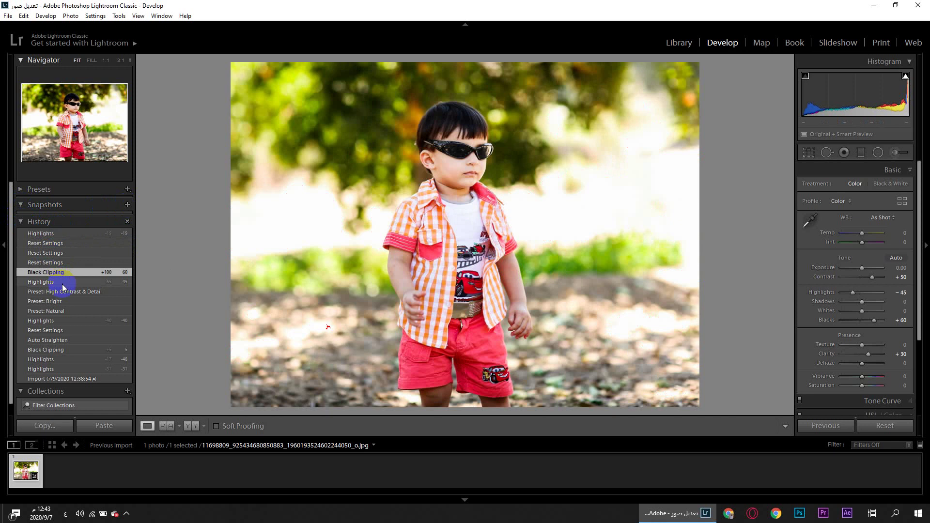
pyautogui.click(61, 282)
pyautogui.click(64, 301)
pyautogui.click(66, 311)
pyautogui.click(67, 320)
pyautogui.click(69, 331)
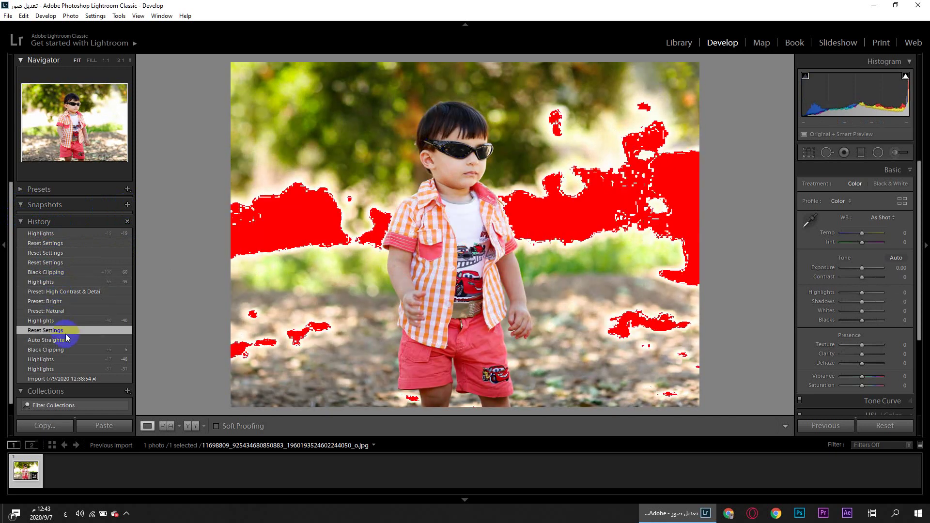
pyautogui.click(69, 340)
pyautogui.click(70, 347)
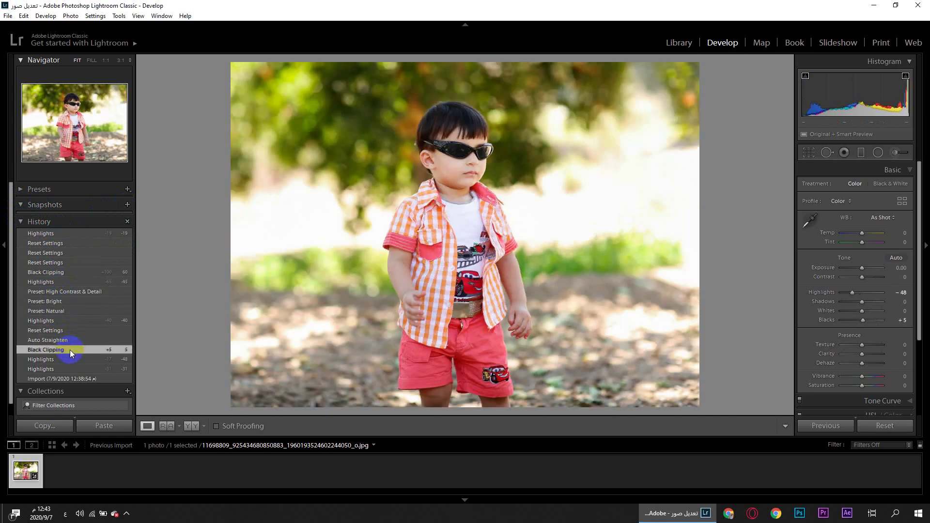
# Compare the Auto Straighten and Black Clipping History states, and go back to the earliest Highlights state at -31.
pyautogui.click(69, 339)
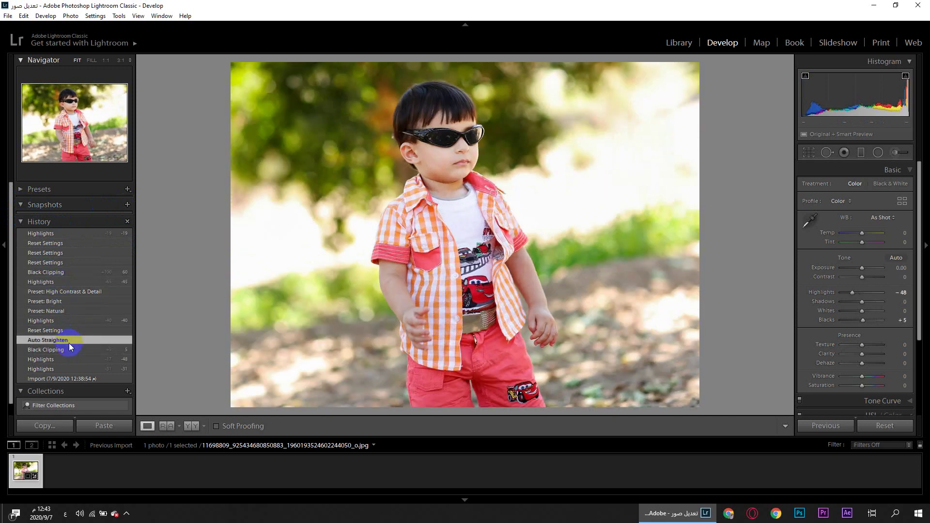
pyautogui.click(69, 348)
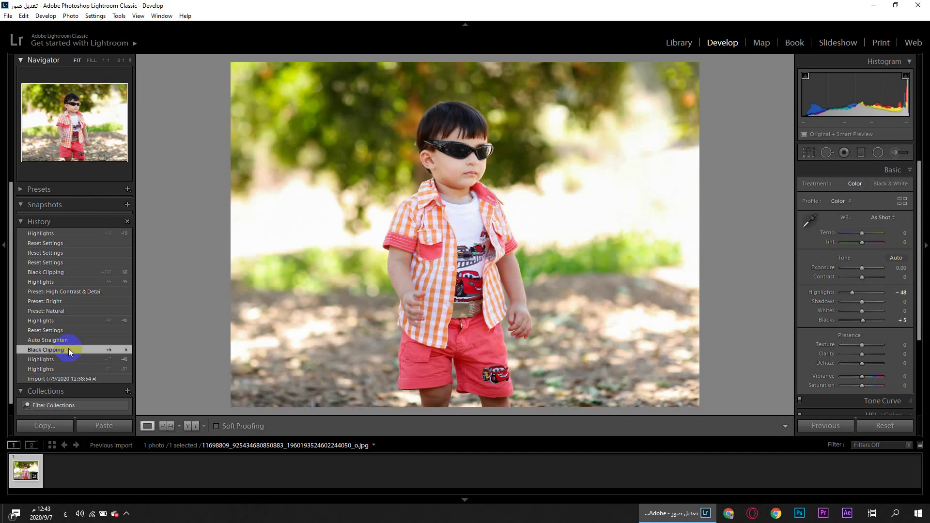
pyautogui.click(69, 359)
pyautogui.click(68, 367)
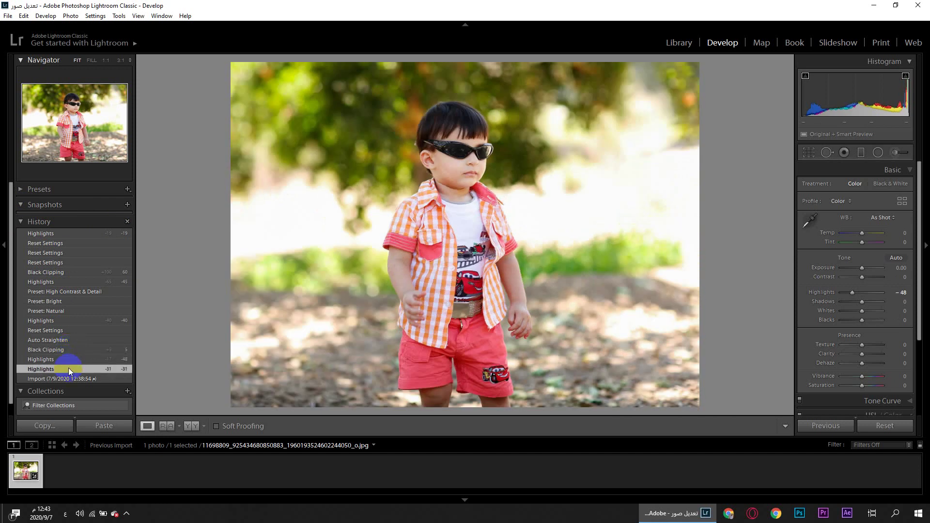
pyautogui.scroll(-1, 78, 368)
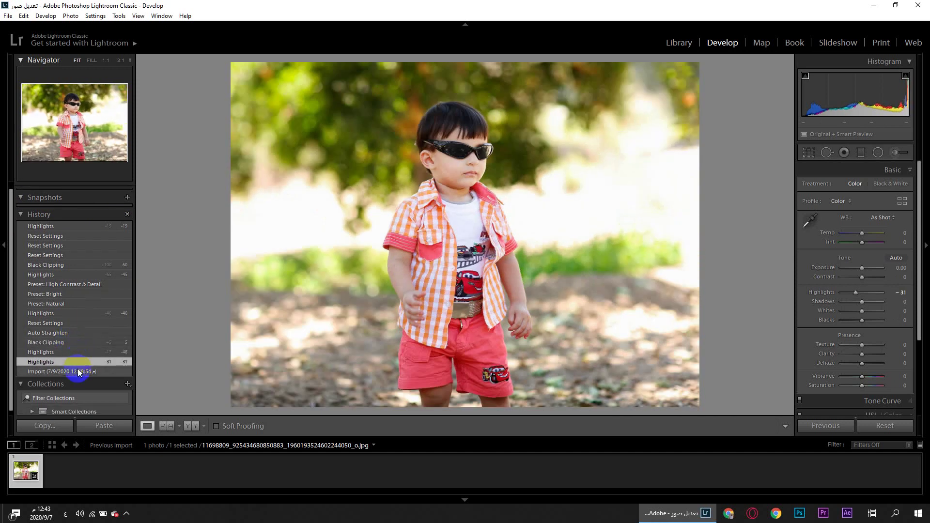
pyautogui.scroll(1, 63, 276)
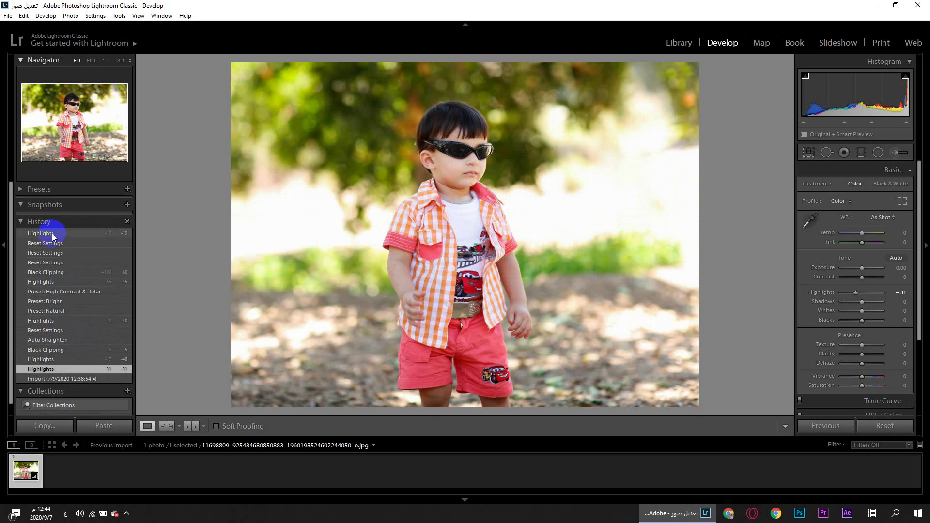
# Compare the Natural preset and reset states in the History and return the photo to the Auto Straighten state.
pyautogui.click(65, 304)
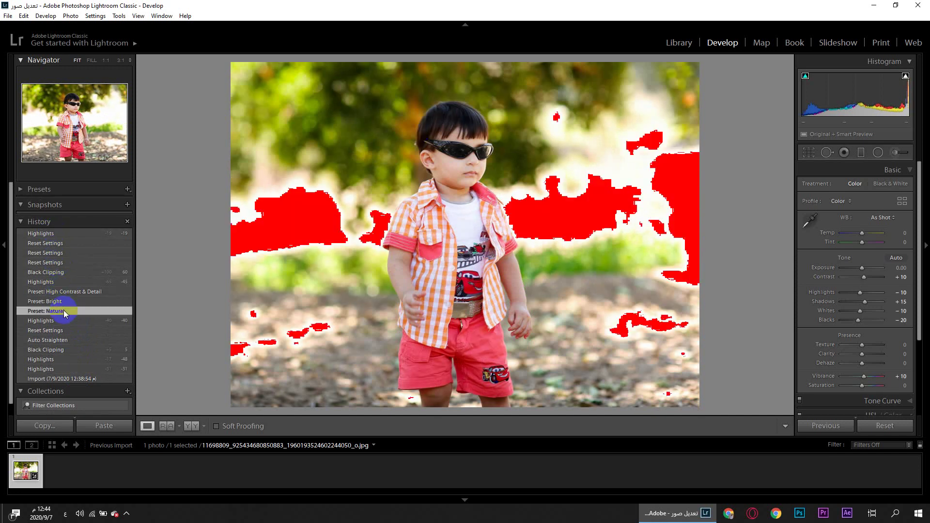
pyautogui.click(63, 330)
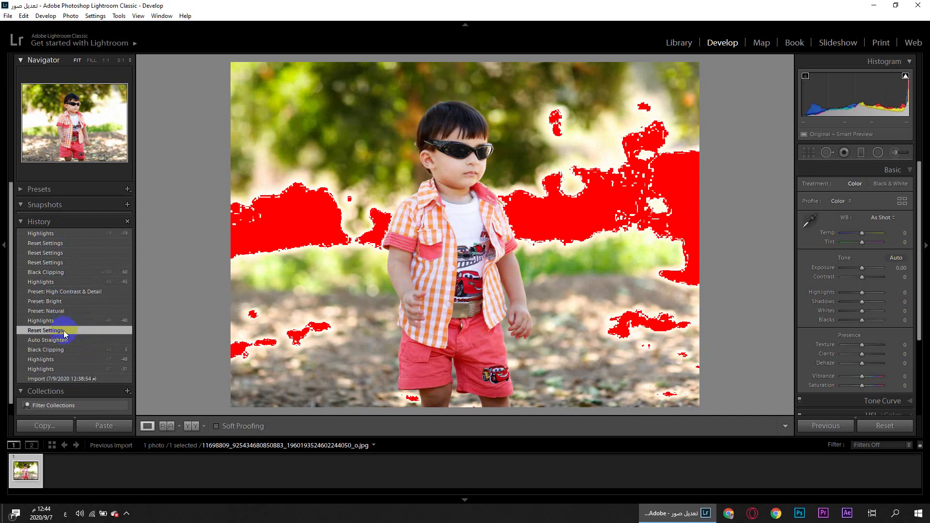
pyautogui.click(63, 340)
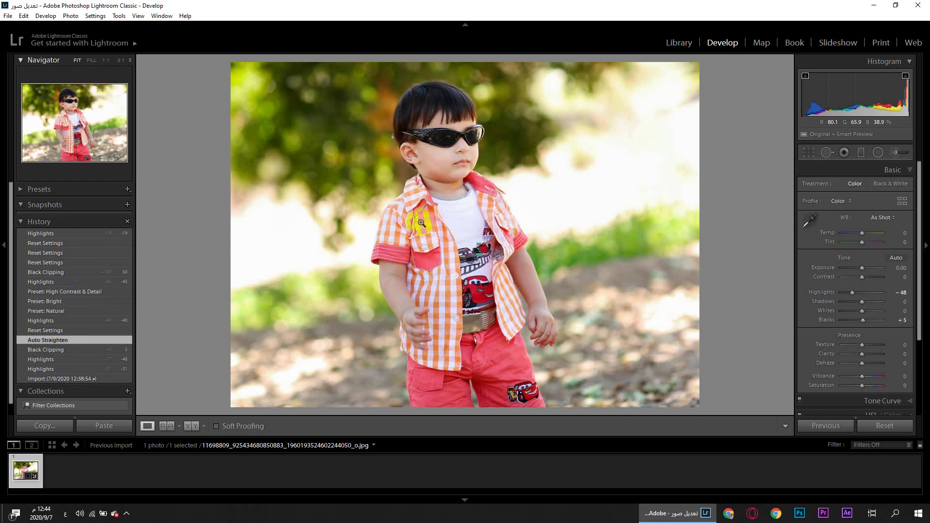
pyautogui.click(340, 445)
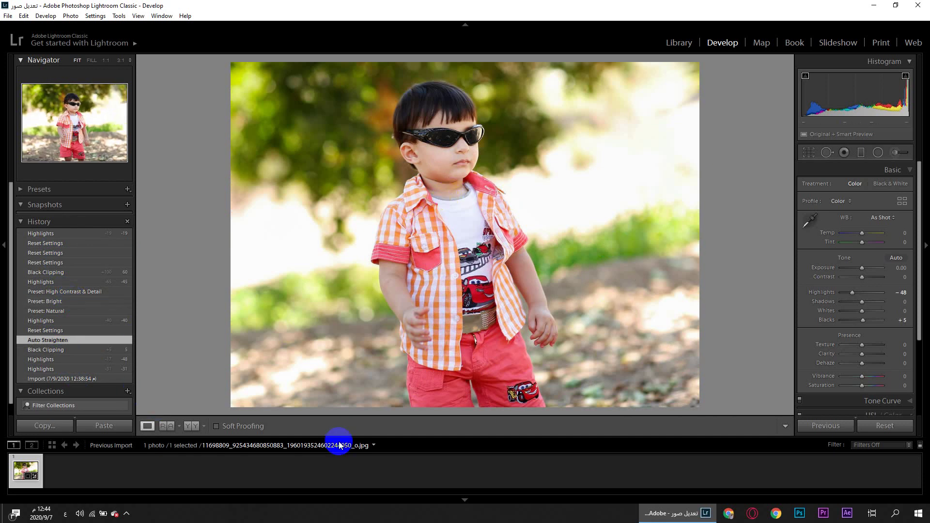
# Copy the photo's develop settings with all setting categories included.
pyautogui.click(44, 426)
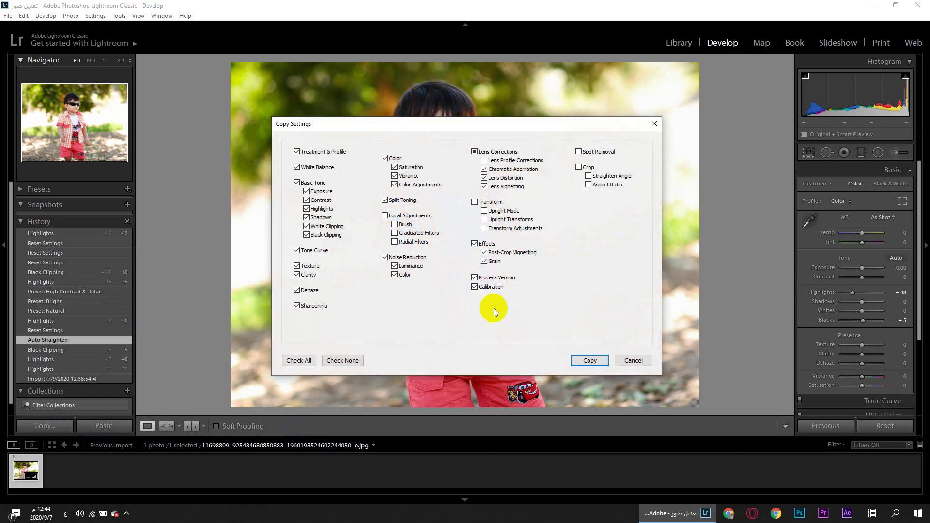
pyautogui.click(299, 361)
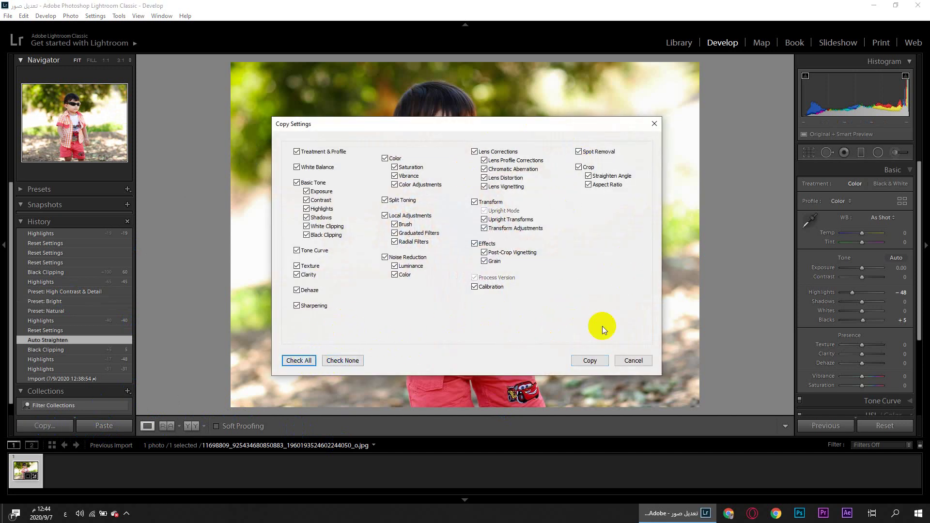
pyautogui.click(593, 363)
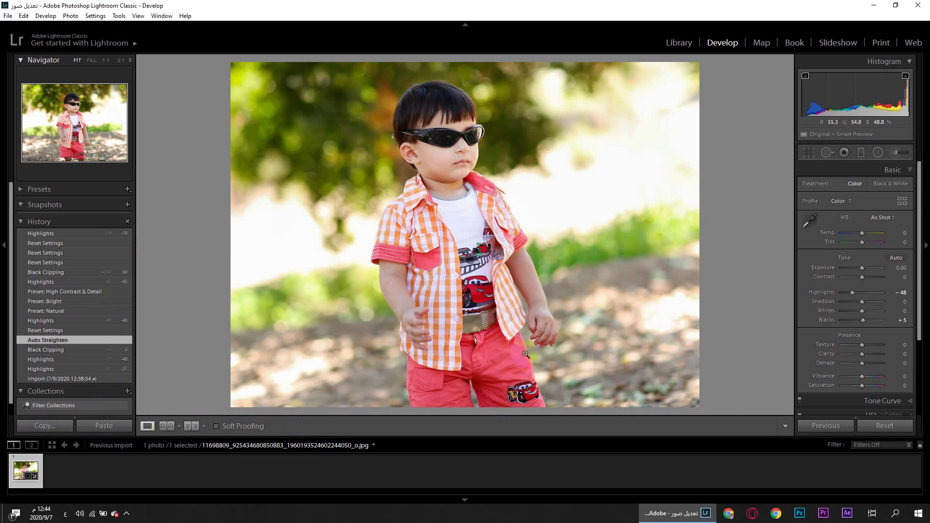
pyautogui.scroll(-1, 87, 368)
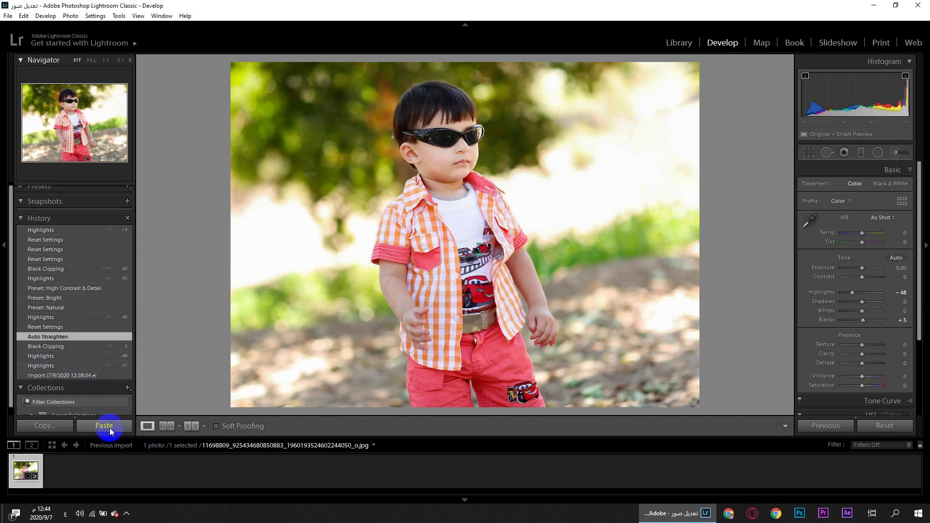
pyautogui.scroll(-1, 124, 398)
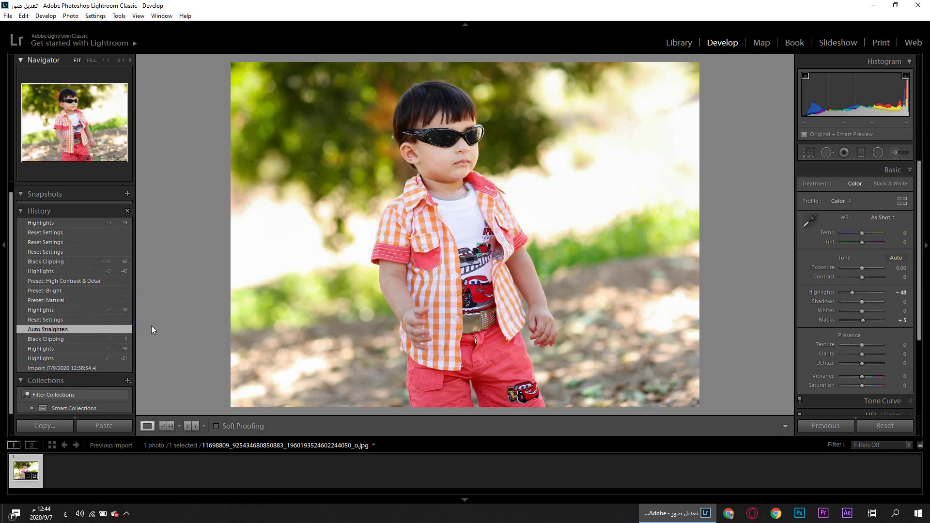
# View the preset groups in the Manage Presets dialog and close it without saving changes.
pyautogui.click(137, 286)
pyautogui.scroll(1, 100, 213)
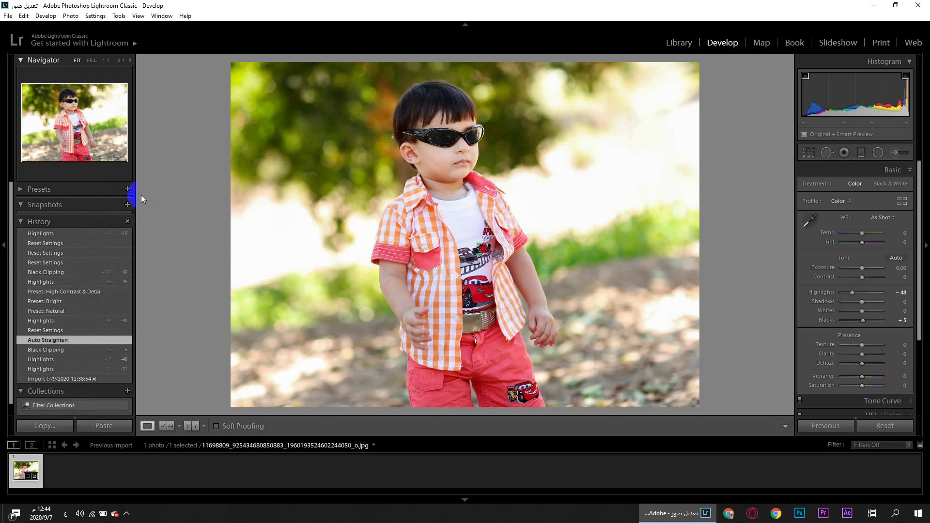
pyautogui.click(128, 191)
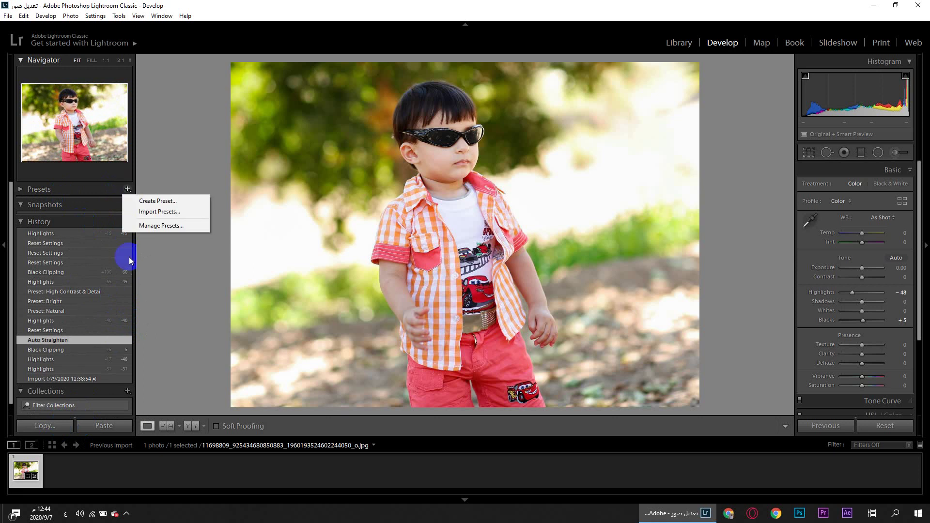
pyautogui.click(158, 226)
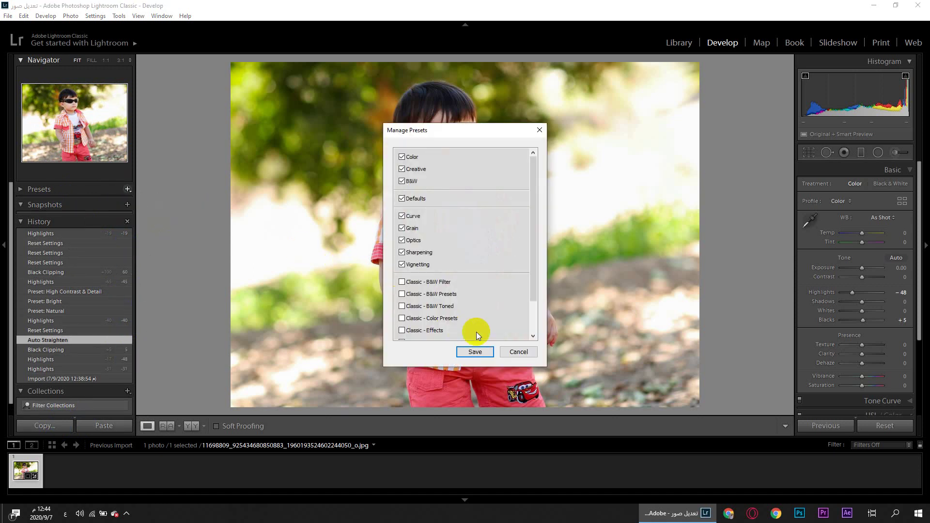
pyautogui.scroll(-2, 504, 317)
pyautogui.scroll(3, 484, 247)
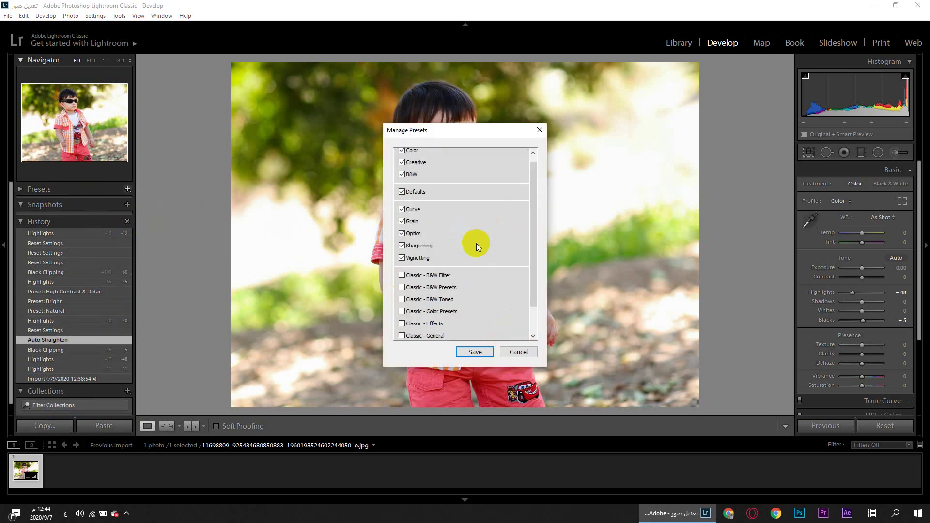
pyautogui.click(515, 352)
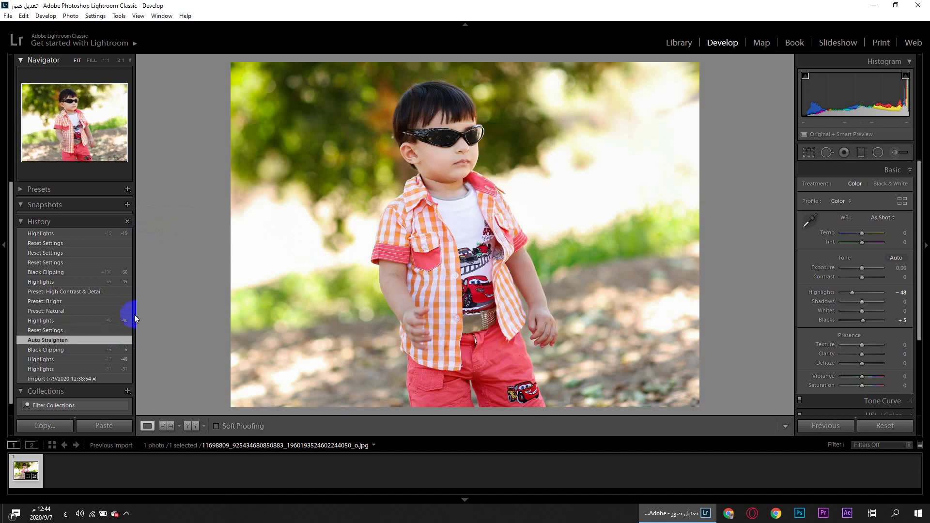
# Create a develop preset named طبيعة in the User Presets group with all settings included.
pyautogui.click(127, 190)
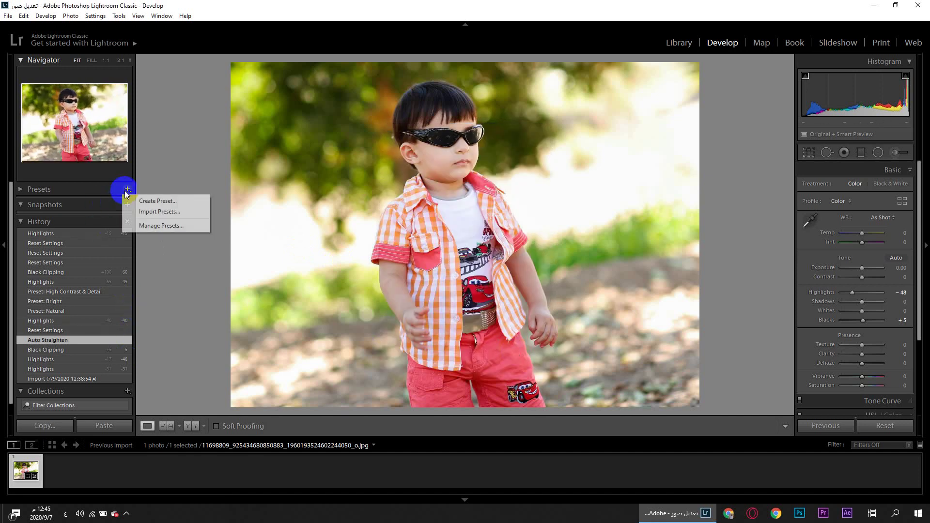
pyautogui.click(154, 200)
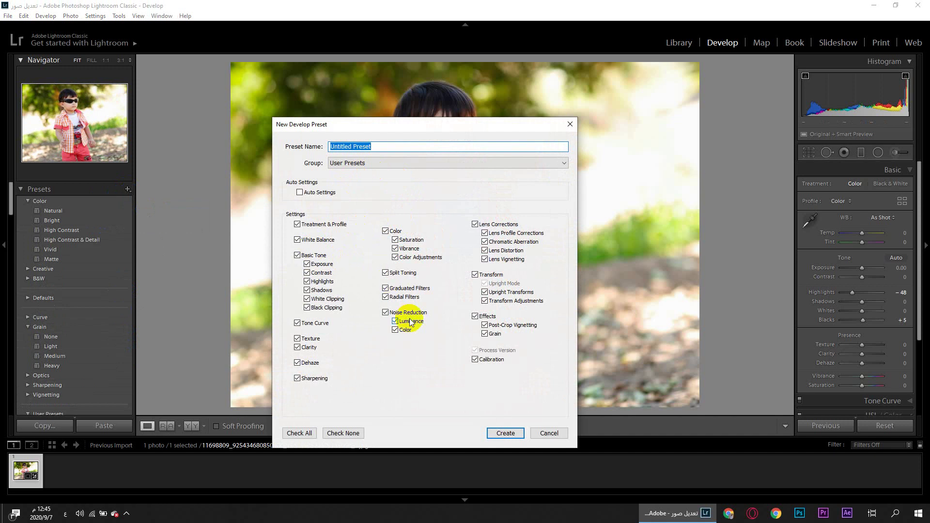
pyautogui.click(297, 432)
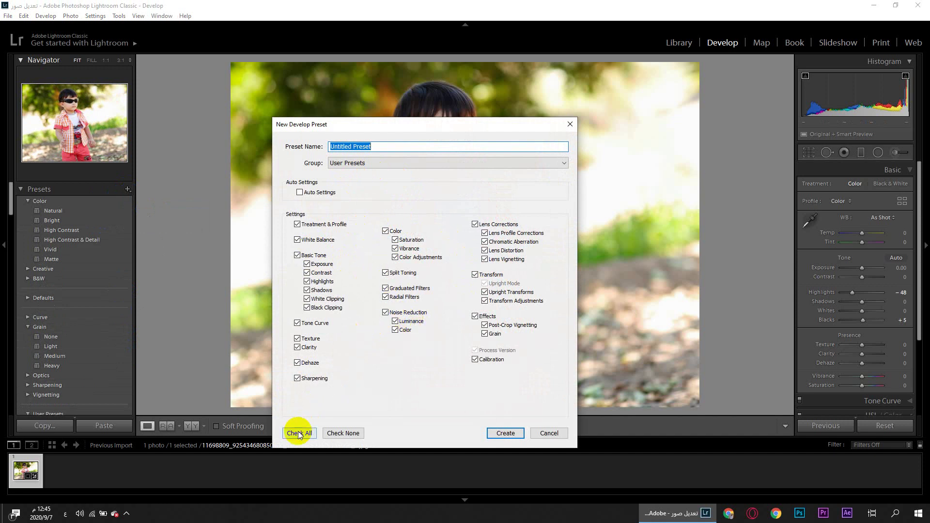
pyautogui.click(395, 146)
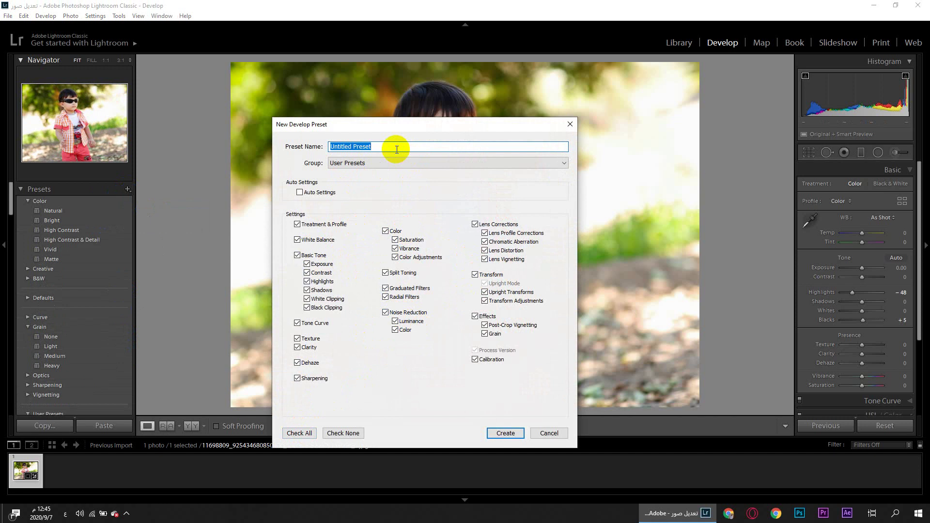
pyautogui.write('د')
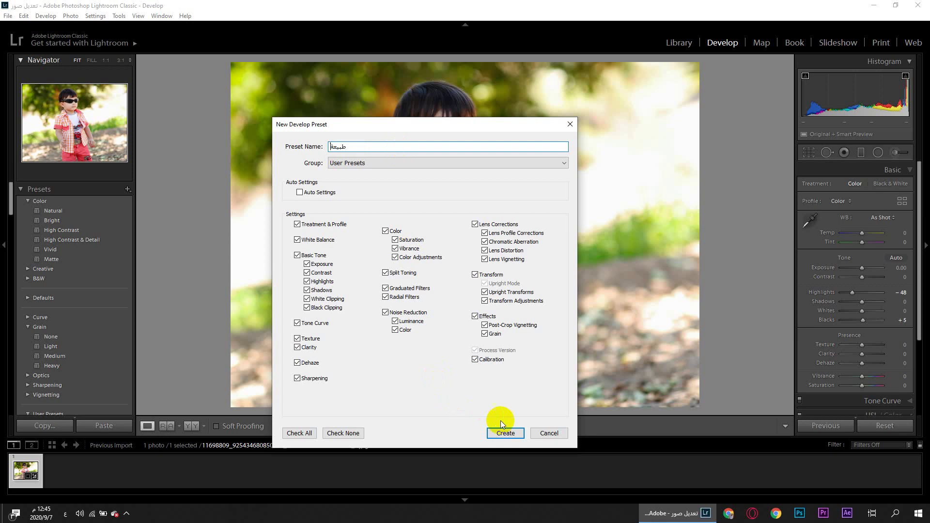
pyautogui.doubleClick(356, 149)
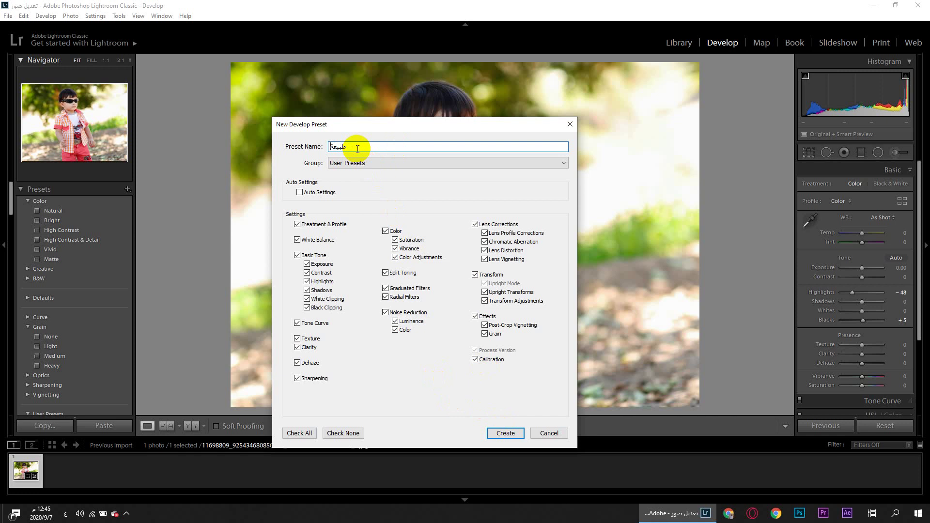
pyautogui.click(512, 433)
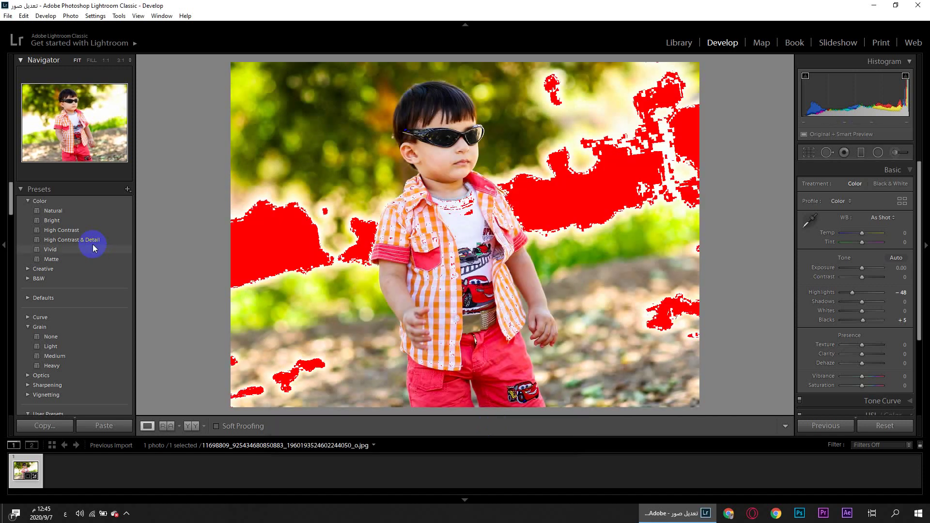
# Apply the طبيعة user preset to the photo and reset all of the photo's settings.
pyautogui.scroll(-5, 101, 274)
pyautogui.scroll(-15, 101, 275)
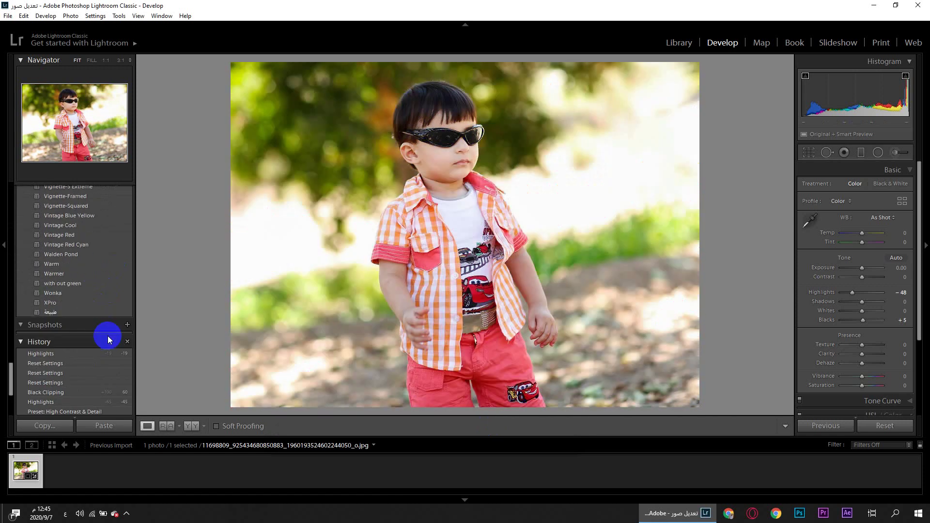
pyautogui.click(84, 311)
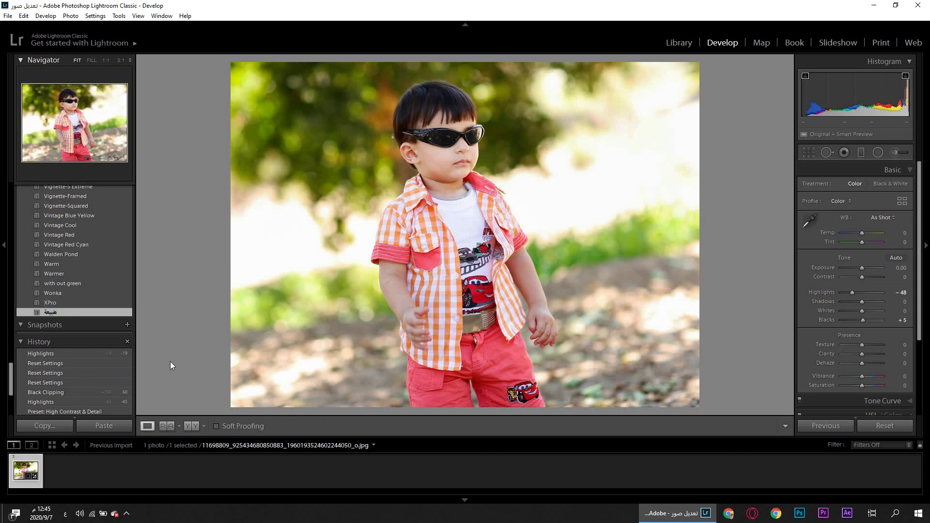
pyautogui.click(886, 424)
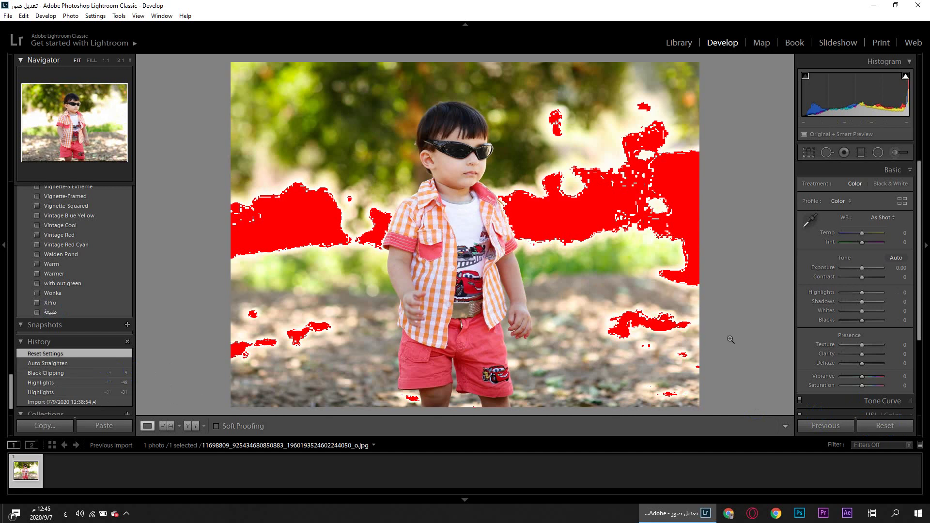
# Set the photo's Highlights to -19 in the Basic adjustments.
pyautogui.click(466, 202)
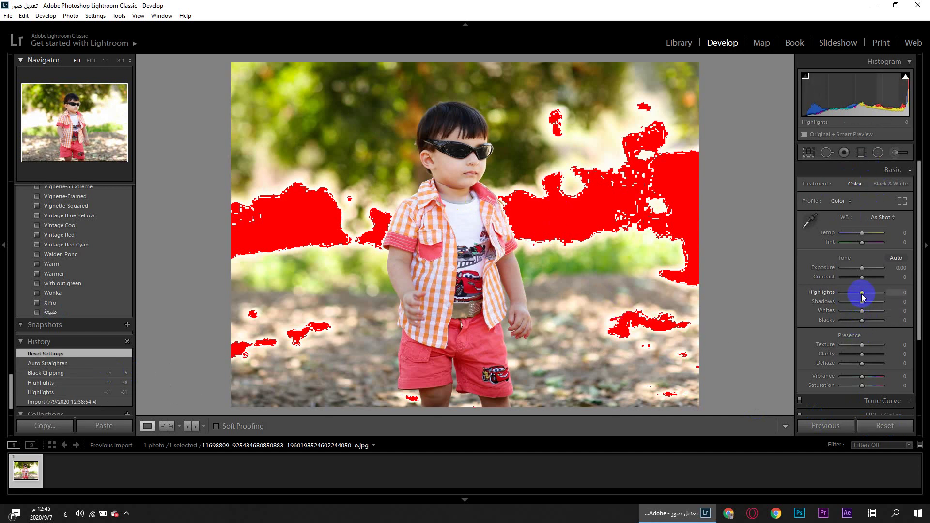
pyautogui.moveTo(861, 293); pyautogui.dragTo(858, 297)
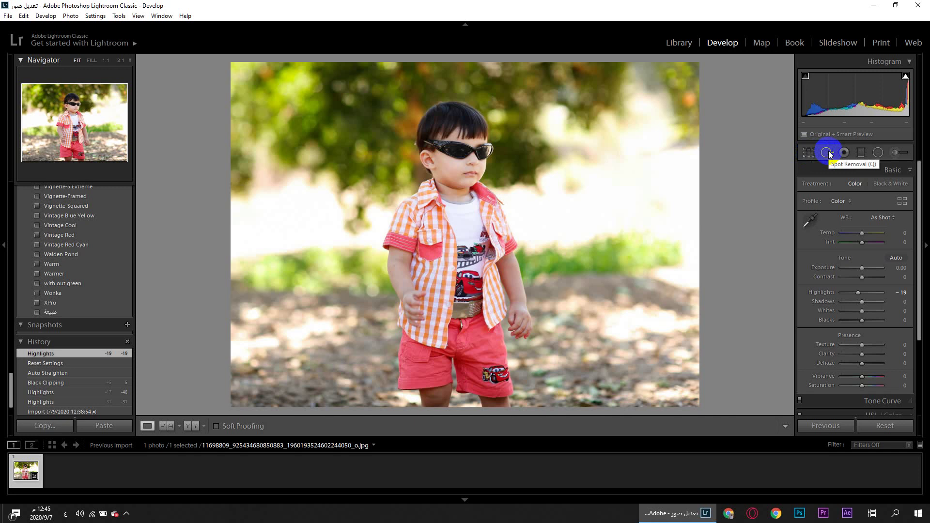
# Examine the face, neck, shirt and arm close up at 3:1 for skin spots that need retouching.
pyautogui.press('z')
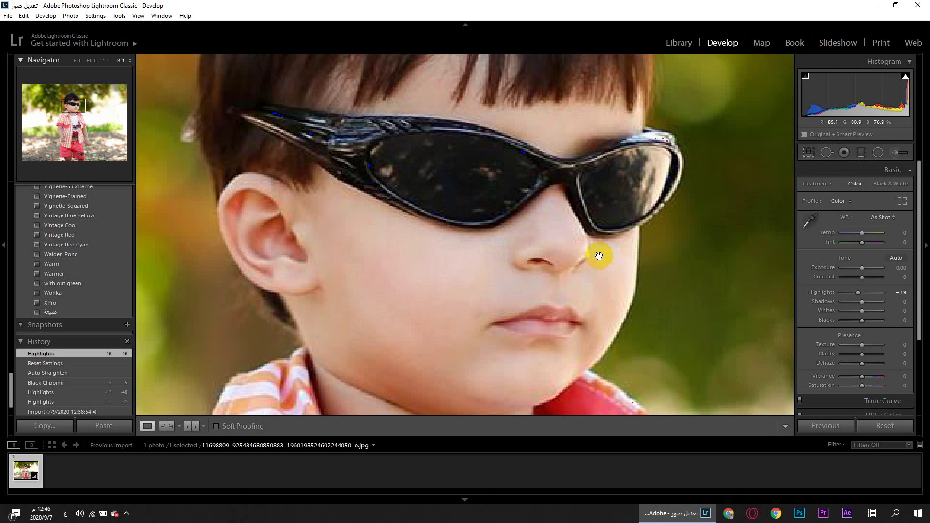
pyautogui.click(599, 256)
pyautogui.click(541, 218)
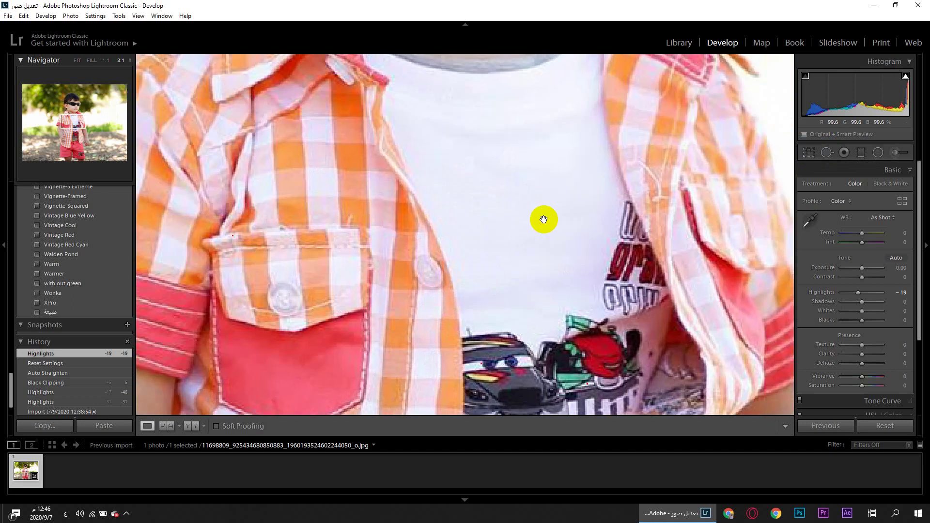
pyautogui.press('pagedown')
pyautogui.press('pagedown')
pyautogui.press('pagedown')
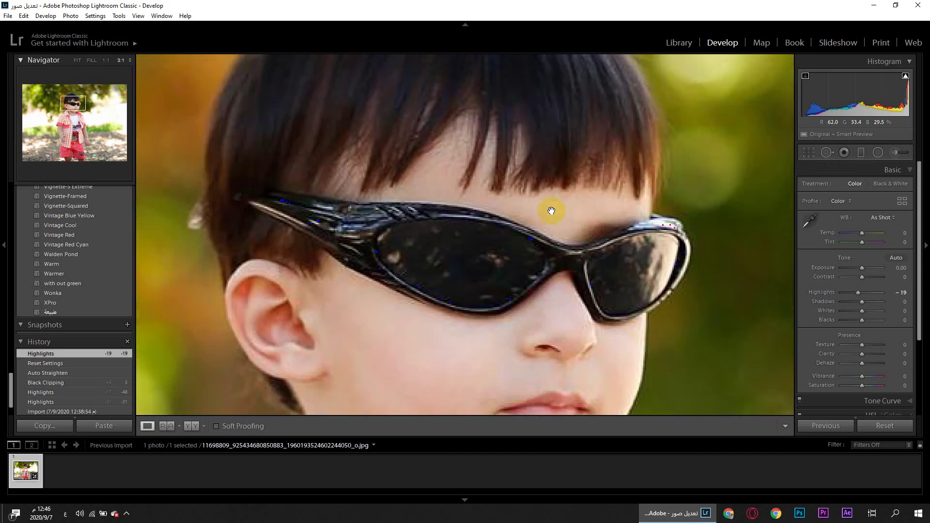
pyautogui.moveTo(535, 245); pyautogui.dragTo(528, 150)
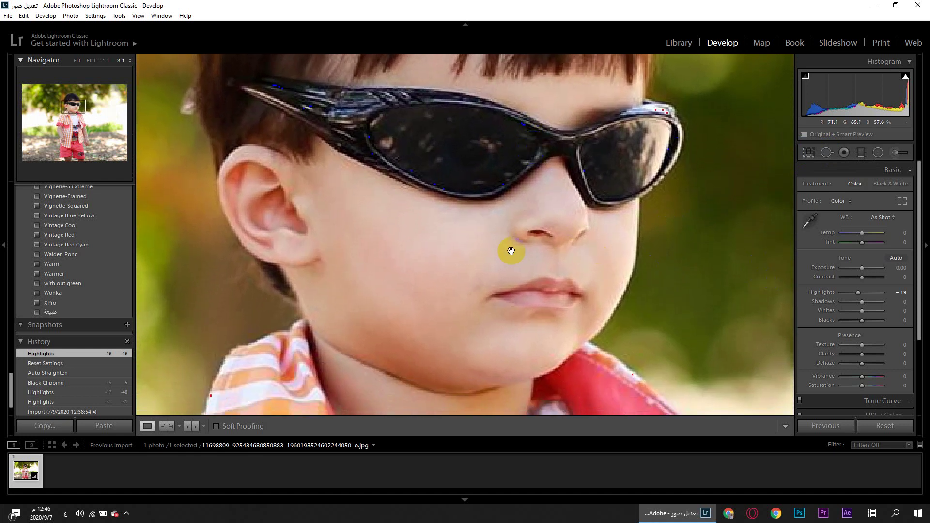
pyautogui.moveTo(732, 217); pyautogui.dragTo(733, 239)
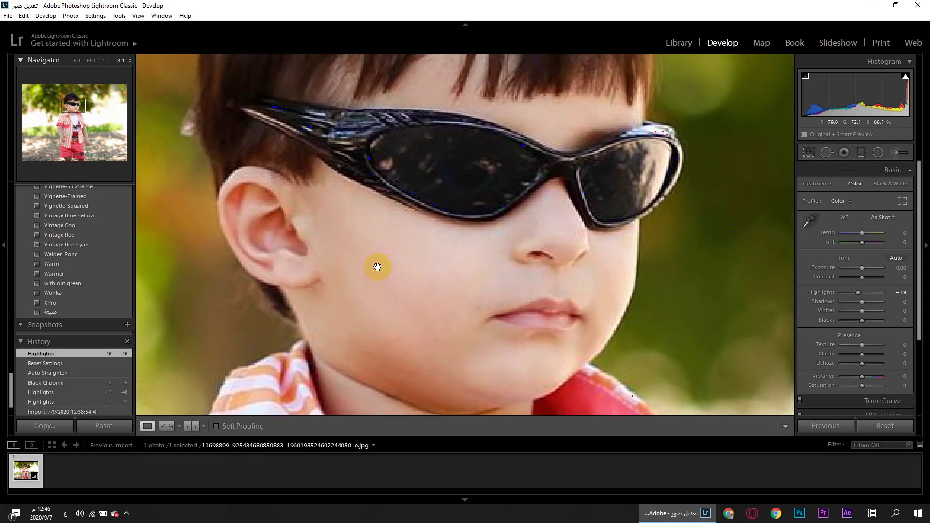
pyautogui.scroll(-10, 480, 305)
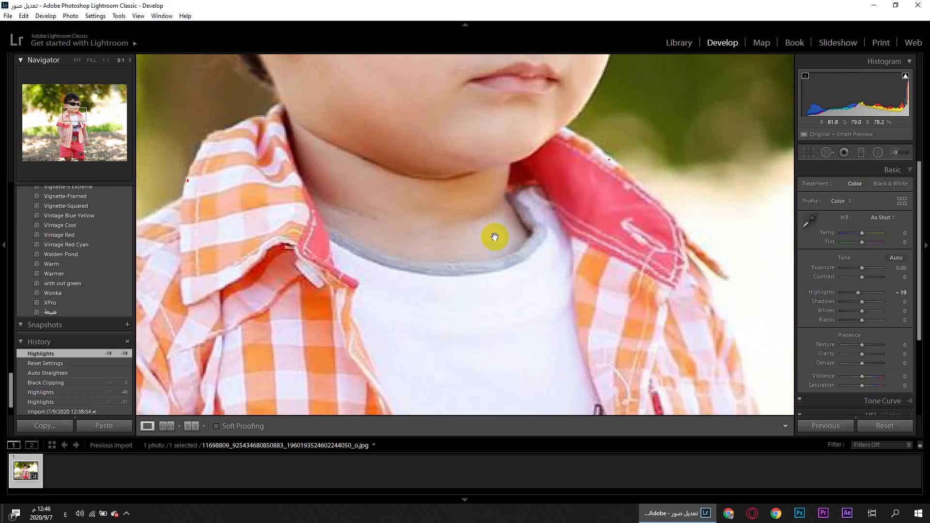
pyautogui.moveTo(494, 237); pyautogui.dragTo(406, 144)
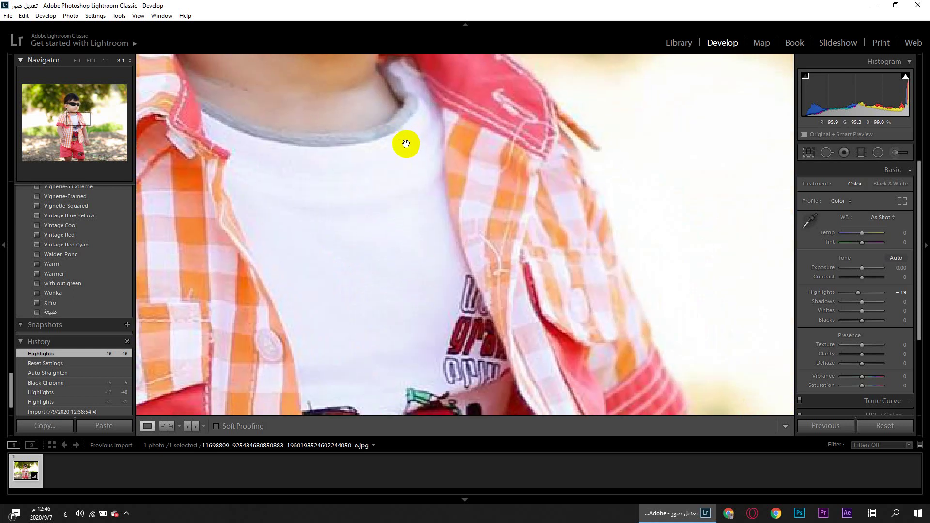
pyautogui.hotkey('ctrl', '-')
pyautogui.scroll(-6, 437, 191)
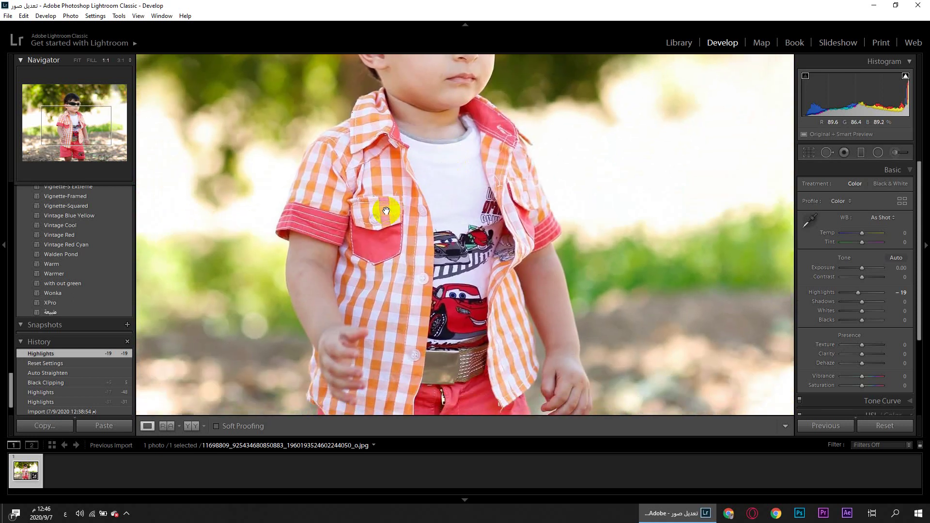
pyautogui.moveTo(386, 210); pyautogui.dragTo(495, 201)
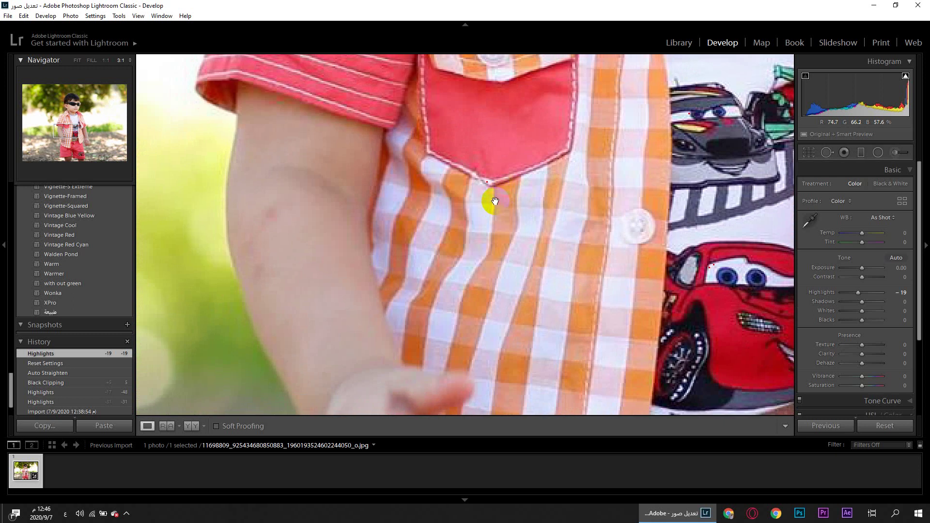
# Heal the red mark near the elbow with Spot Removal, sampling from clear skin lower on the forearm.
pyautogui.click(826, 152)
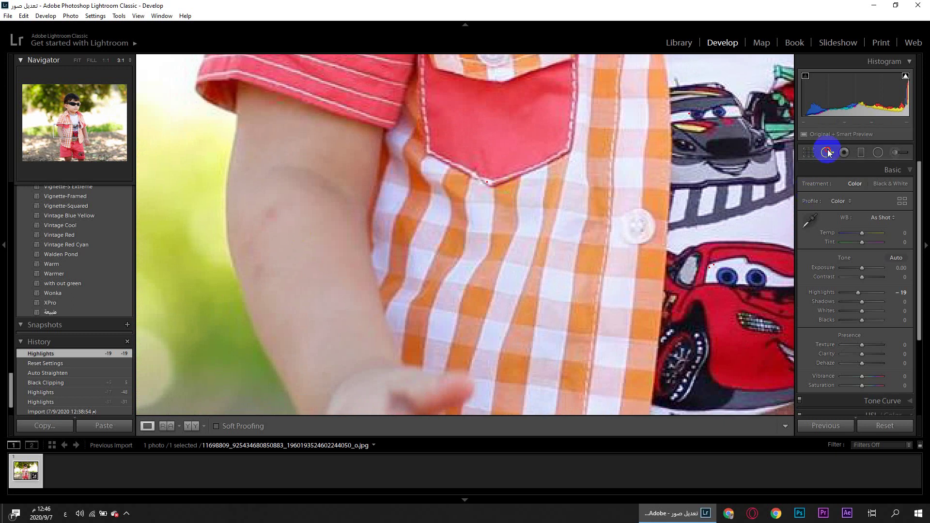
pyautogui.click(270, 213)
pyautogui.moveTo(308, 269); pyautogui.dragTo(307, 267)
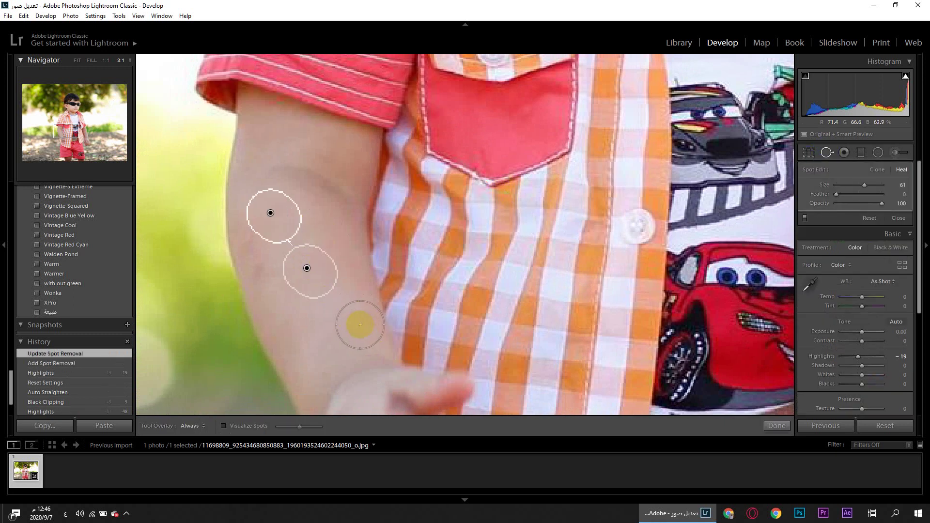
# Paint extra heal spots along the outer forearm, step the history back to the first of them and close Spot Removal.
pyautogui.moveTo(245, 224); pyautogui.dragTo(268, 283)
pyautogui.click(319, 277)
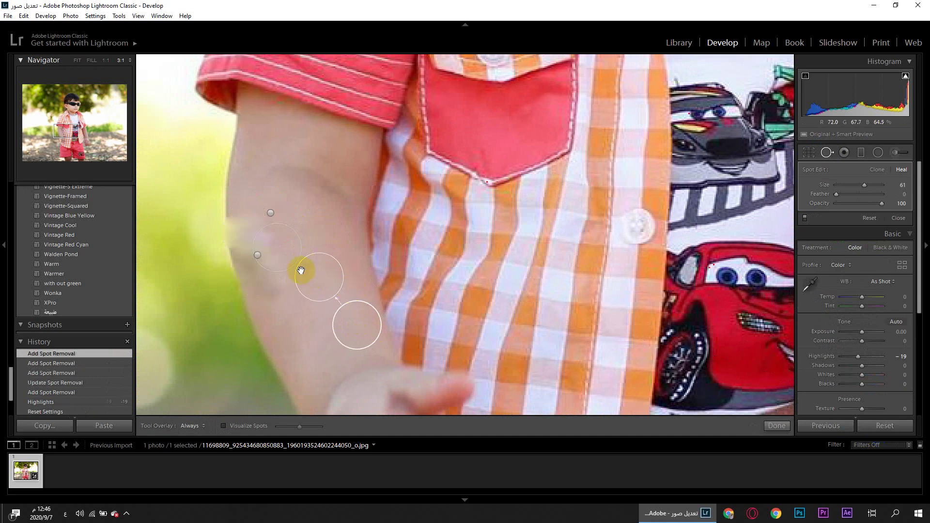
pyautogui.moveTo(244, 227); pyautogui.dragTo(259, 286)
pyautogui.click(66, 374)
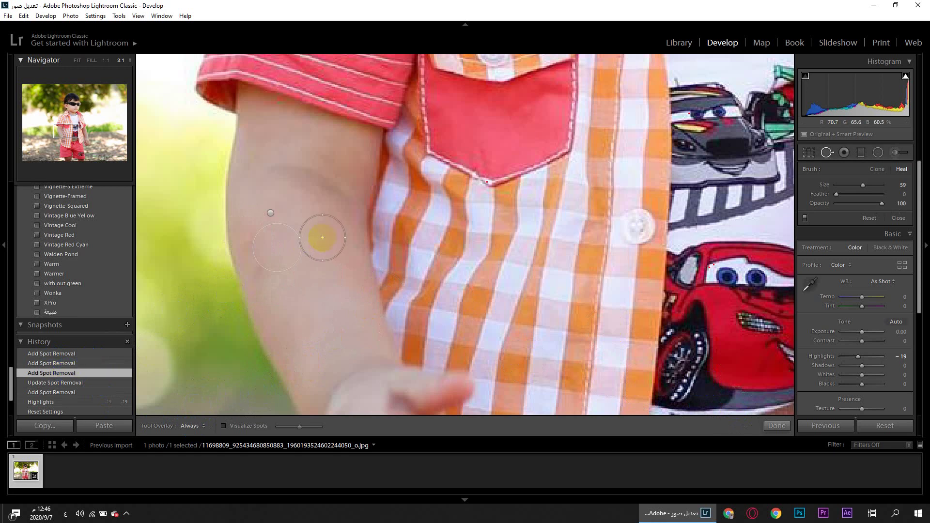
pyautogui.press('alt')
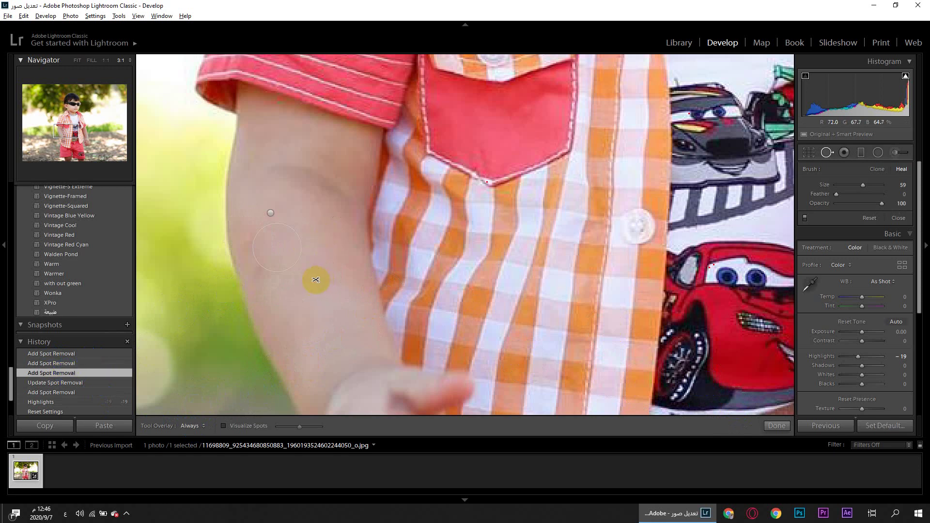
pyautogui.click(261, 244)
pyautogui.click(774, 427)
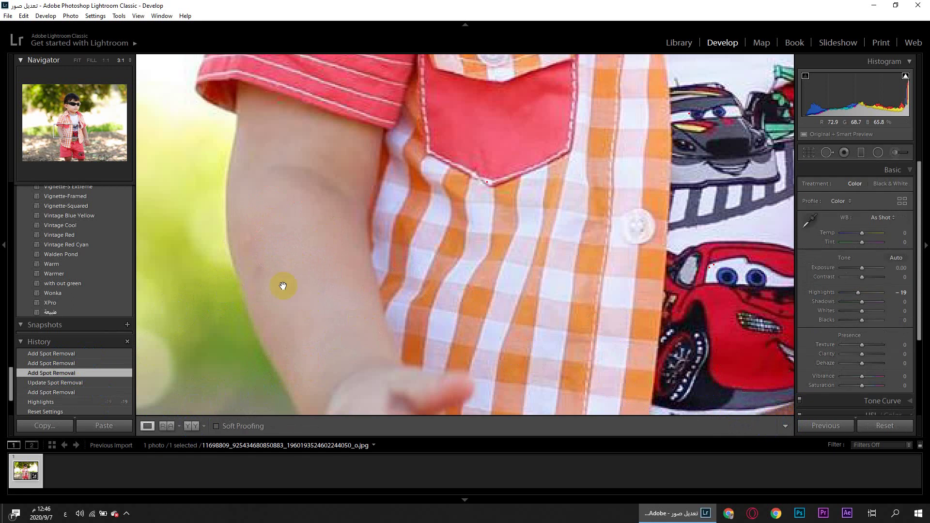
# Heal the outer forearm below the elbow with one Spot Removal stroke at size 59 and finish the tool.
pyautogui.click(827, 152)
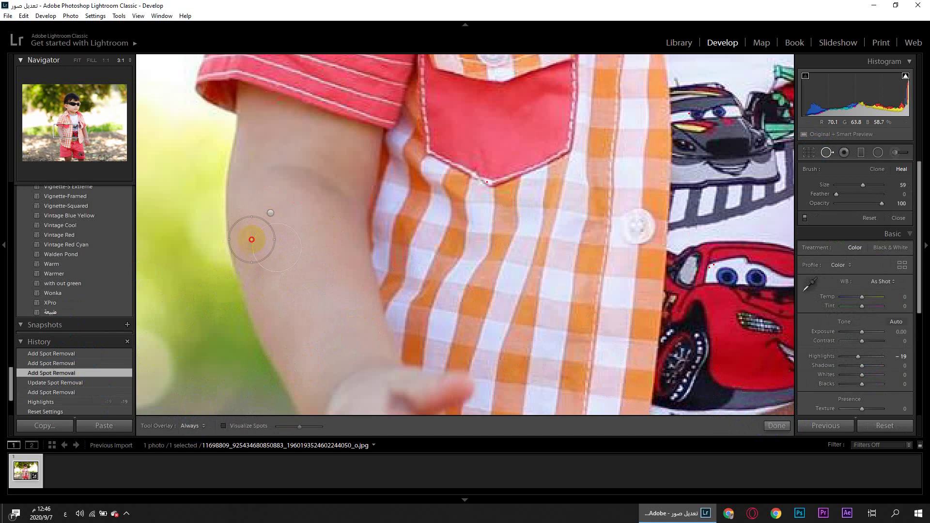
pyautogui.moveTo(249, 236); pyautogui.dragTo(281, 292)
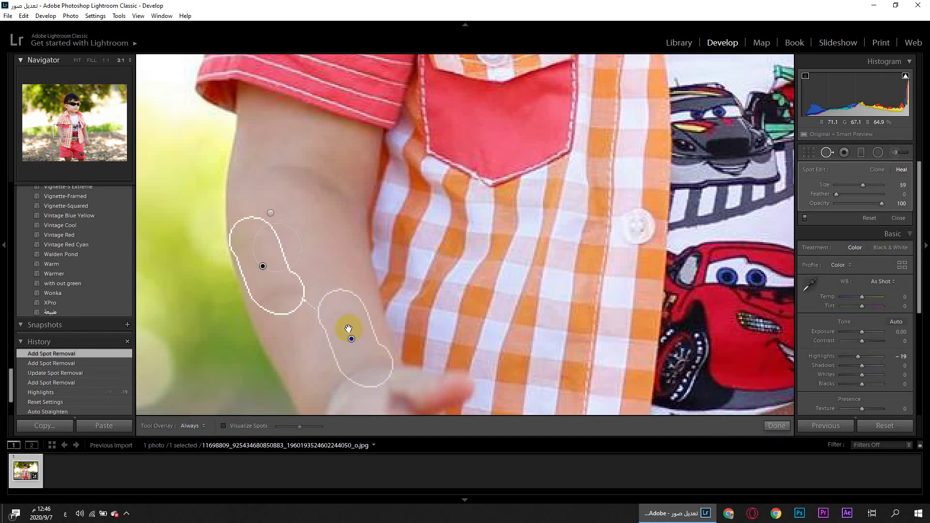
pyautogui.click(777, 426)
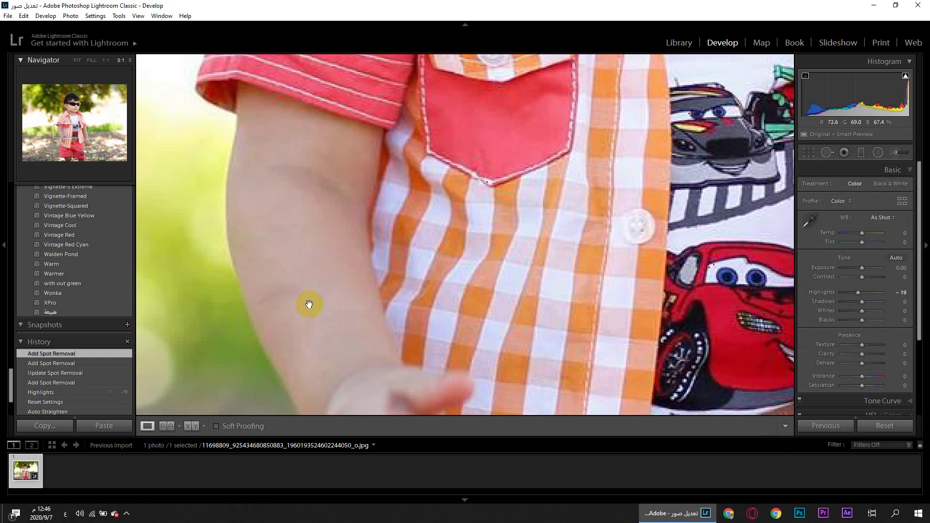
# Inspect the hand, the shirt and the healed forearm at different zoom levels.
pyautogui.scroll(-5, 308, 306)
pyautogui.scroll(2, 307, 305)
pyautogui.hotkey('ctrl', '-')
pyautogui.hotkey('ctrl', '-')
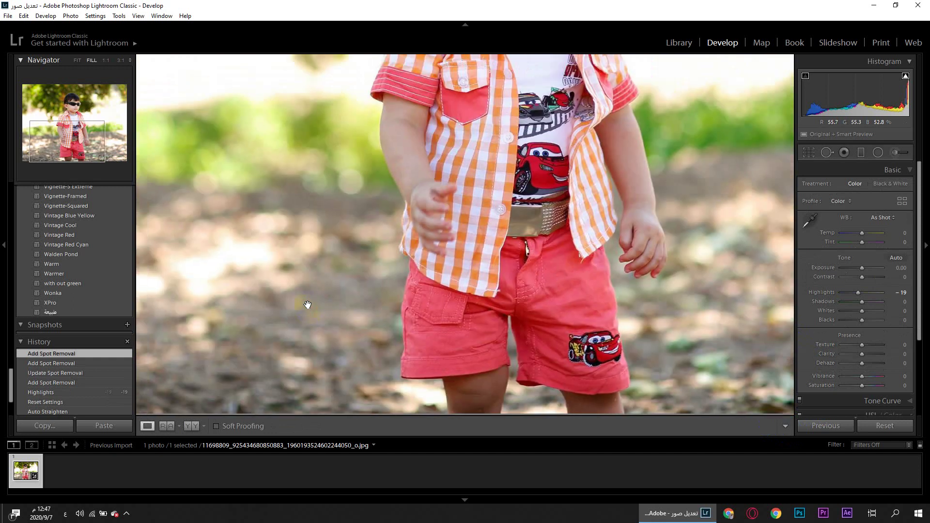
pyautogui.hotkey('ctrl', '=')
pyautogui.hotkey('ctrl', '=')
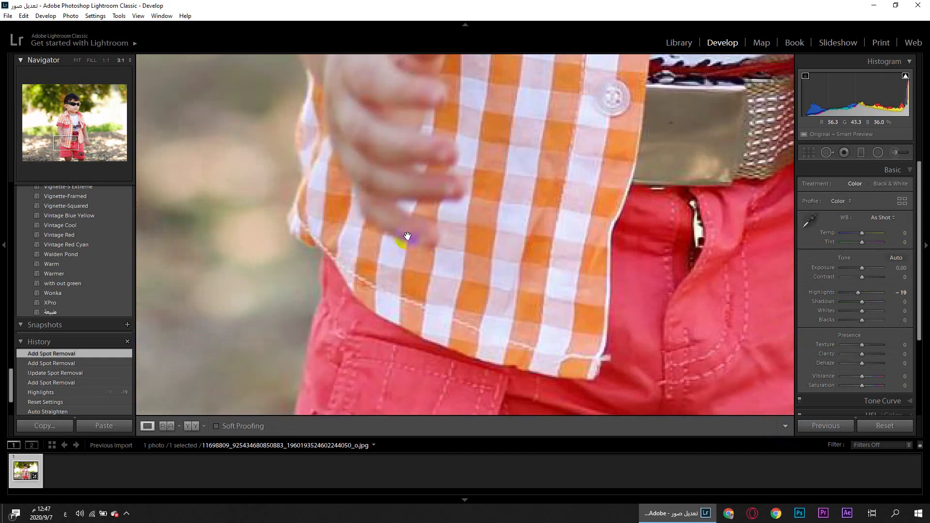
pyautogui.scroll(5, 408, 234)
pyautogui.scroll(-2, 358, 245)
pyautogui.click(357, 255)
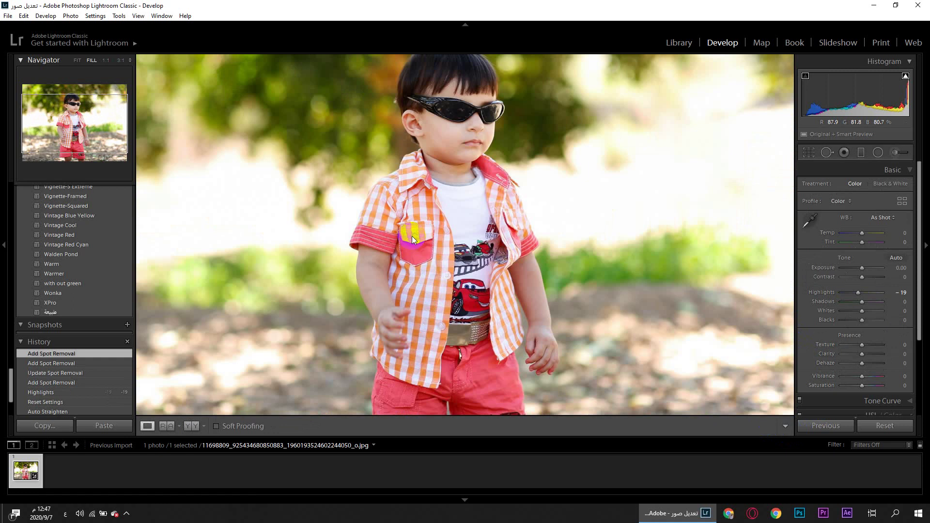
pyautogui.click(397, 263)
pyautogui.scroll(-5, 397, 263)
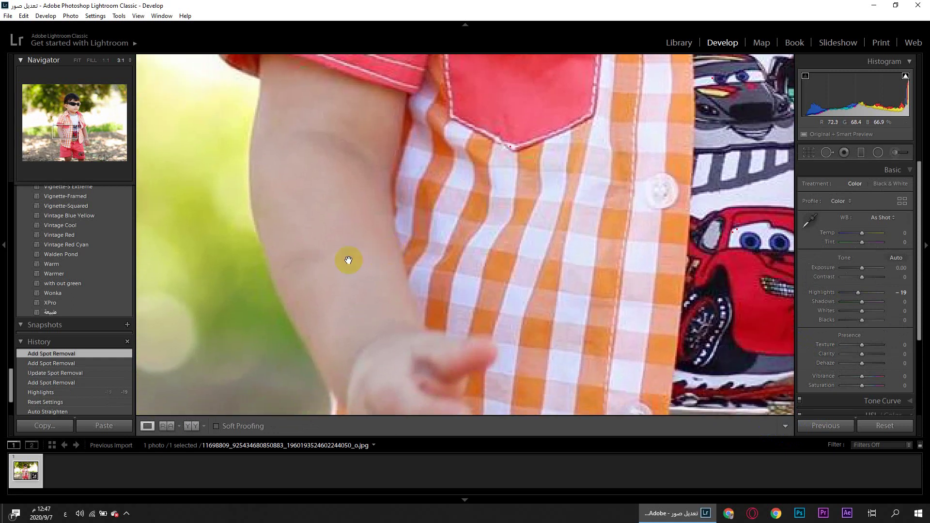
# Update the existing heal stroke on the forearm and add another Spot Removal stroke across the remaining crease.
pyautogui.click(827, 152)
pyautogui.click(323, 253)
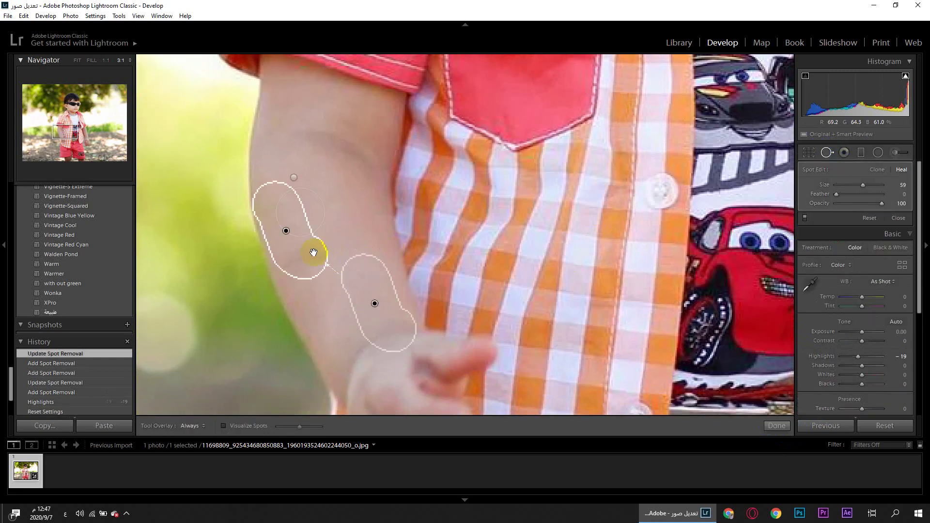
pyautogui.click(775, 428)
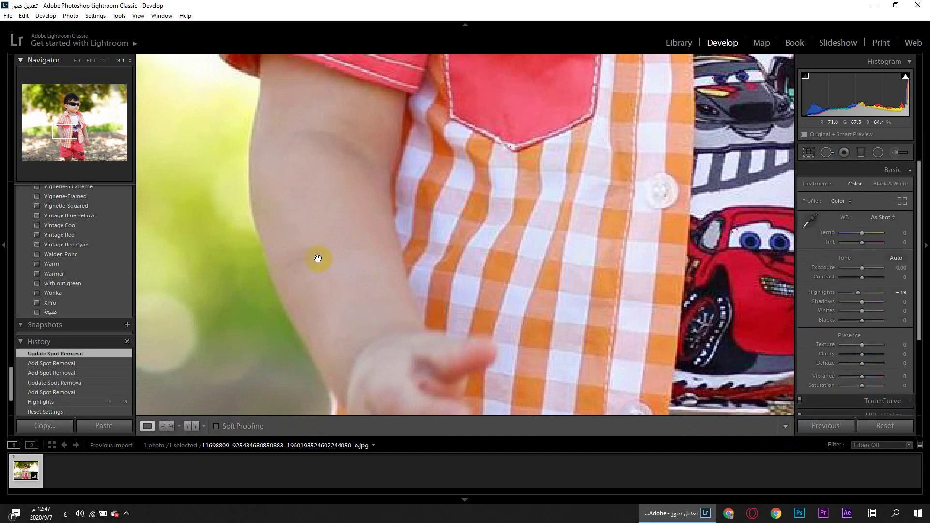
pyautogui.click(827, 153)
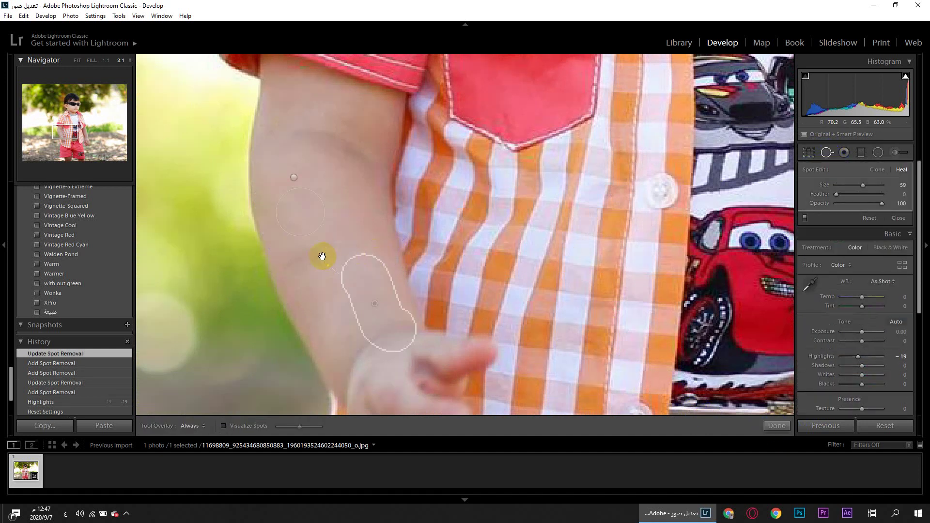
pyautogui.click(334, 249)
pyautogui.moveTo(337, 247)
pyautogui.mouseDown()
pyautogui.moveTo(296, 260)
pyautogui.moveTo(310, 276)
pyautogui.mouseUp()
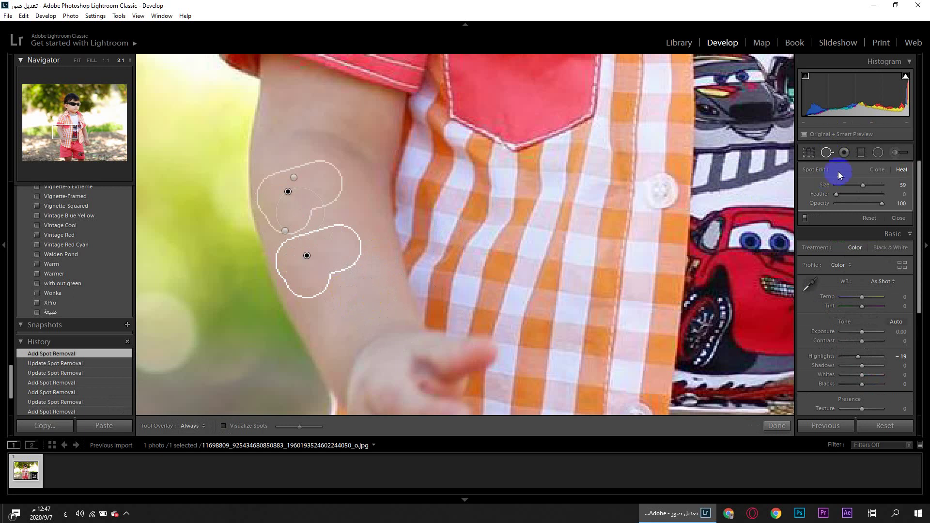
pyautogui.click(775, 426)
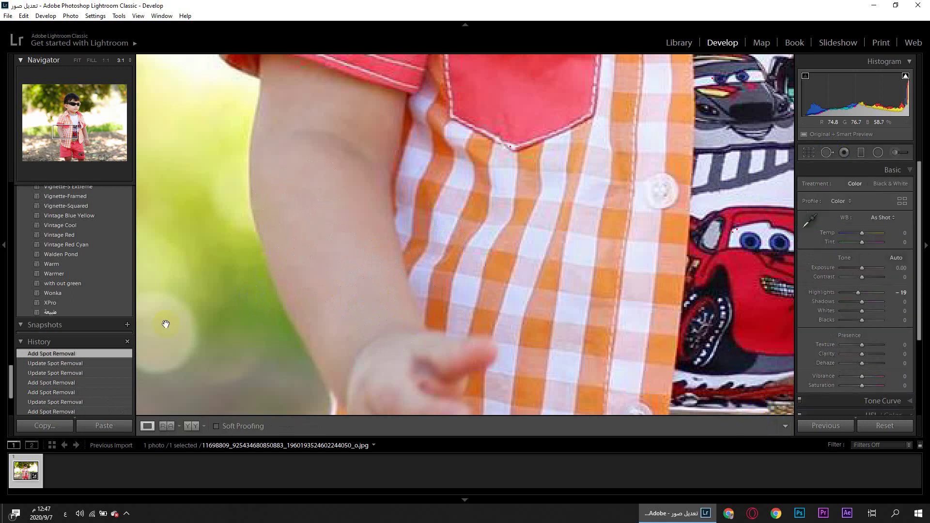
# Open the Red Eye Correction tool and look at the photo with the Fit and Fill views.
pyautogui.click(415, 253)
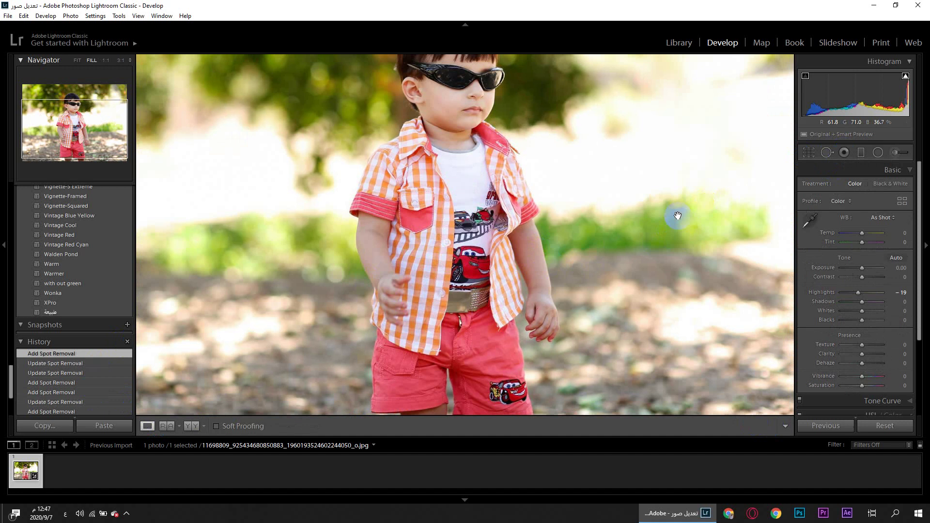
pyautogui.click(843, 152)
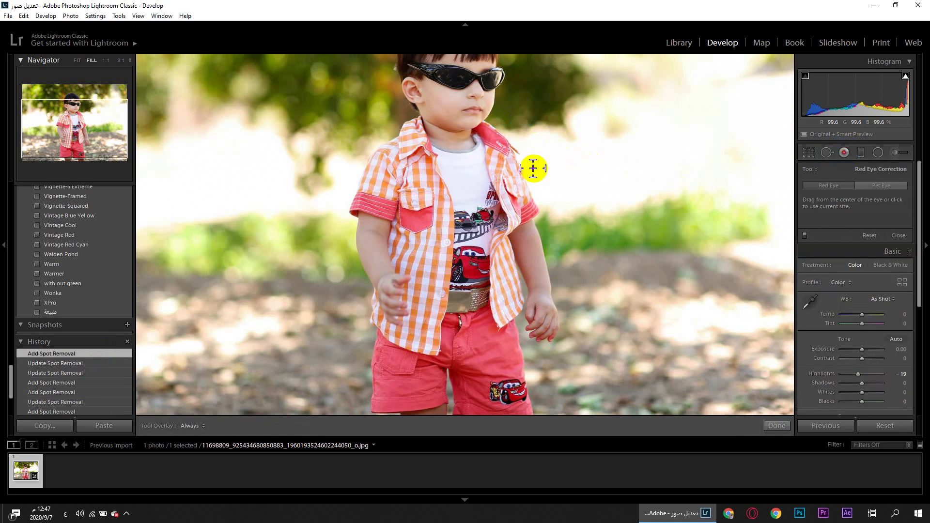
pyautogui.press('z')
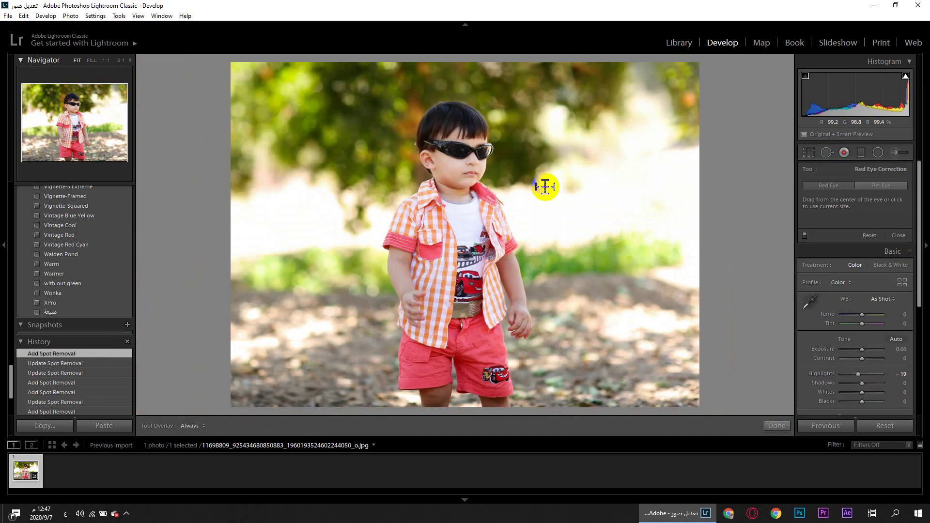
pyautogui.press('z')
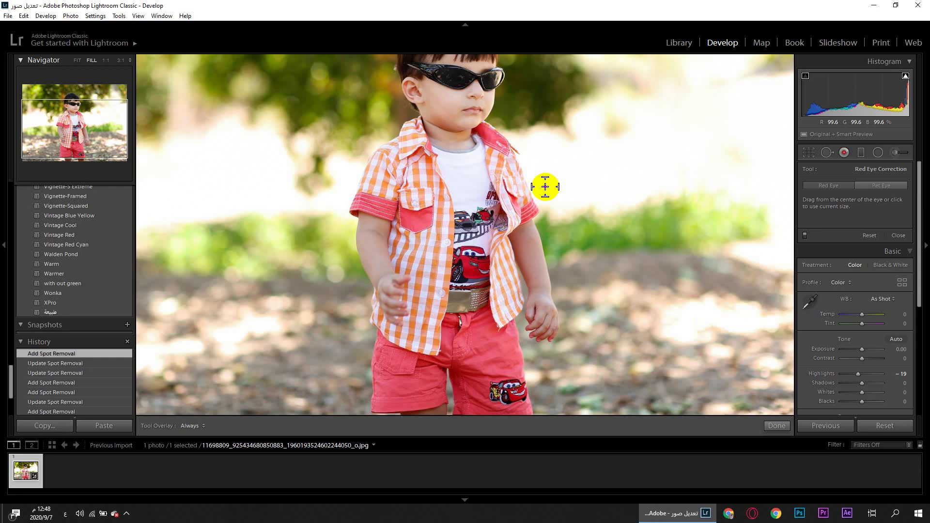
# Add a graduated filter across the photo's full height, drawn from its lower edge up to its upper edge.
pyautogui.click(862, 152)
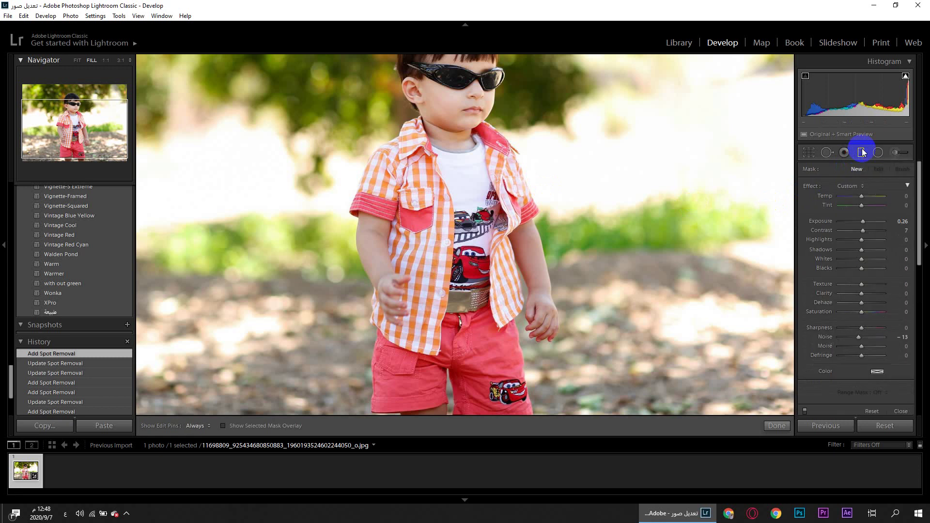
pyautogui.press('z')
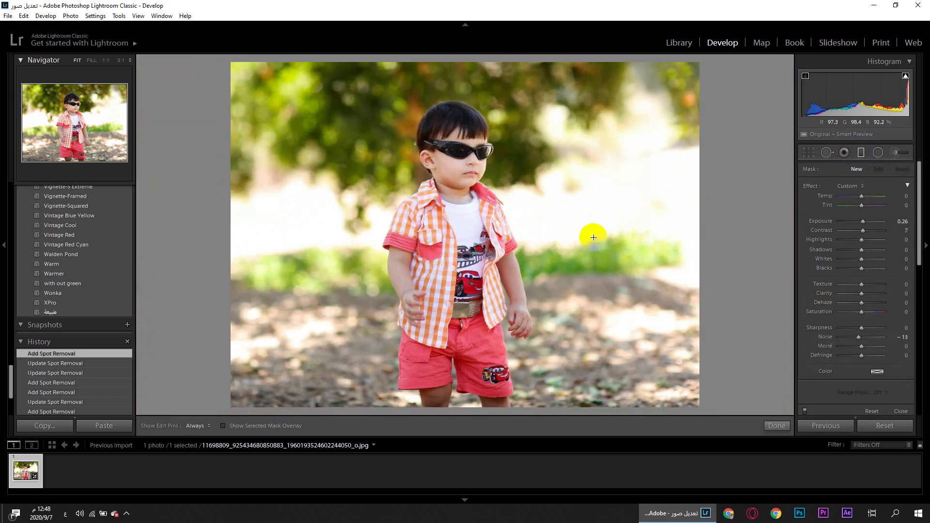
pyautogui.click(462, 414)
pyautogui.moveTo(462, 414); pyautogui.dragTo(452, 406)
pyautogui.moveTo(451, 401); pyautogui.dragTo(448, 58)
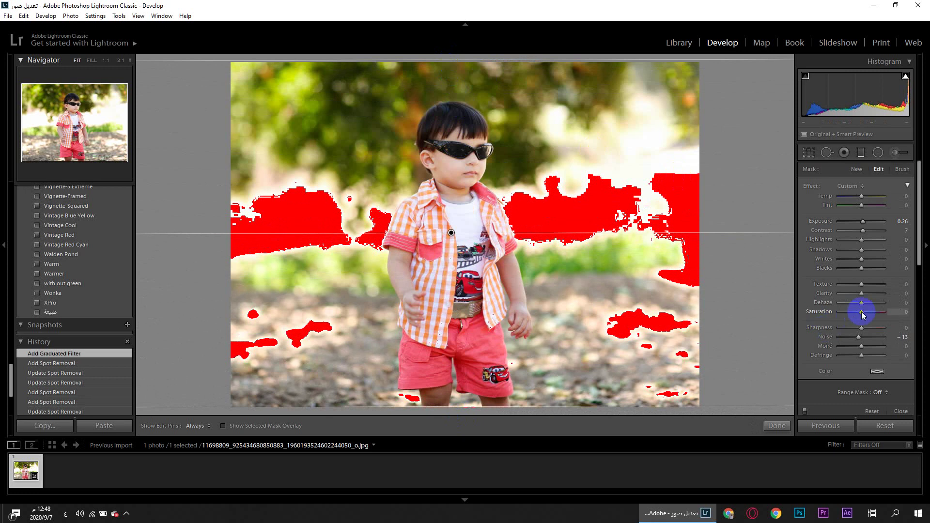
# Set the graduated filter to Temp 100, Tint -15, Highlights -100, Whites -26 and Blacks -59.
pyautogui.moveTo(856, 241); pyautogui.dragTo(839, 242)
pyautogui.moveTo(861, 195); pyautogui.dragTo(915, 198)
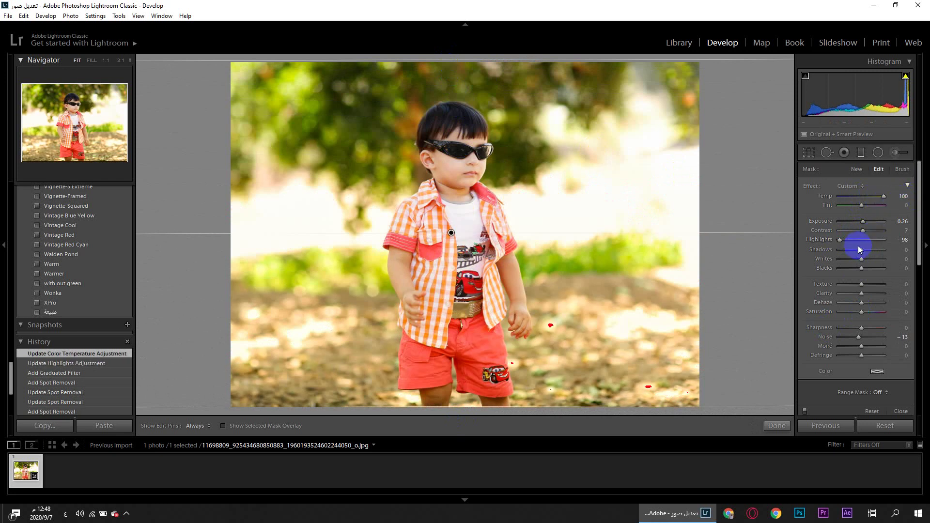
pyautogui.moveTo(842, 242); pyautogui.dragTo(856, 262)
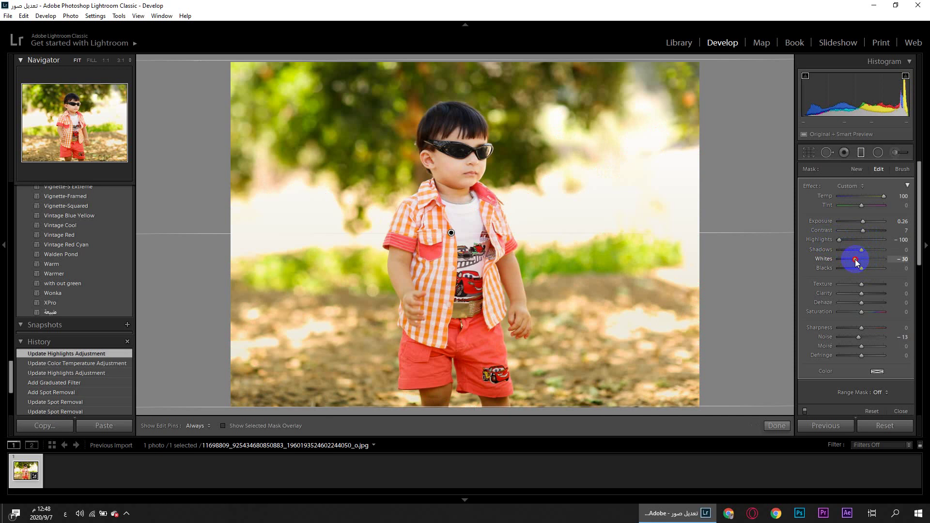
pyautogui.moveTo(856, 262)
pyautogui.mouseDown()
pyautogui.moveTo(895, 272)
pyautogui.moveTo(848, 275)
pyautogui.mouseUp()
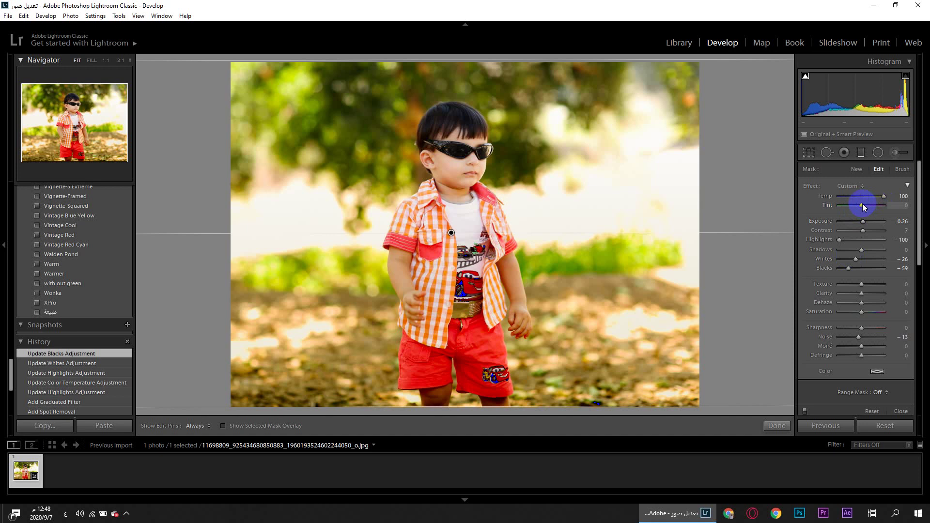
pyautogui.moveTo(862, 207)
pyautogui.mouseDown()
pyautogui.moveTo(851, 205)
pyautogui.moveTo(871, 208)
pyautogui.moveTo(844, 207)
pyautogui.moveTo(873, 209)
pyautogui.moveTo(830, 210)
pyautogui.moveTo(889, 216)
pyautogui.moveTo(859, 219)
pyautogui.moveTo(866, 199)
pyautogui.mouseUp()
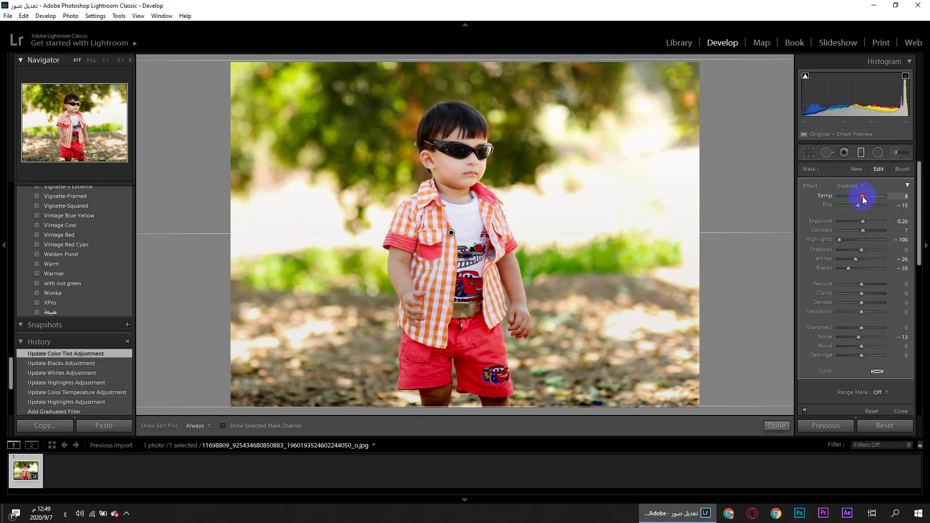
pyautogui.moveTo(863, 199); pyautogui.dragTo(895, 200)
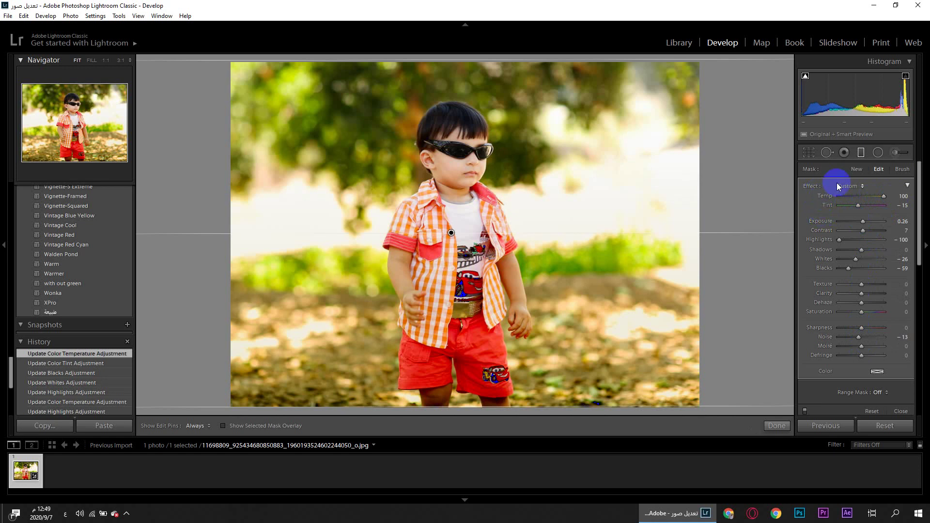
# Reset all develop settings of the photo and set the Radial Filter's Highlights to -78 for a new mask.
pyautogui.click(878, 154)
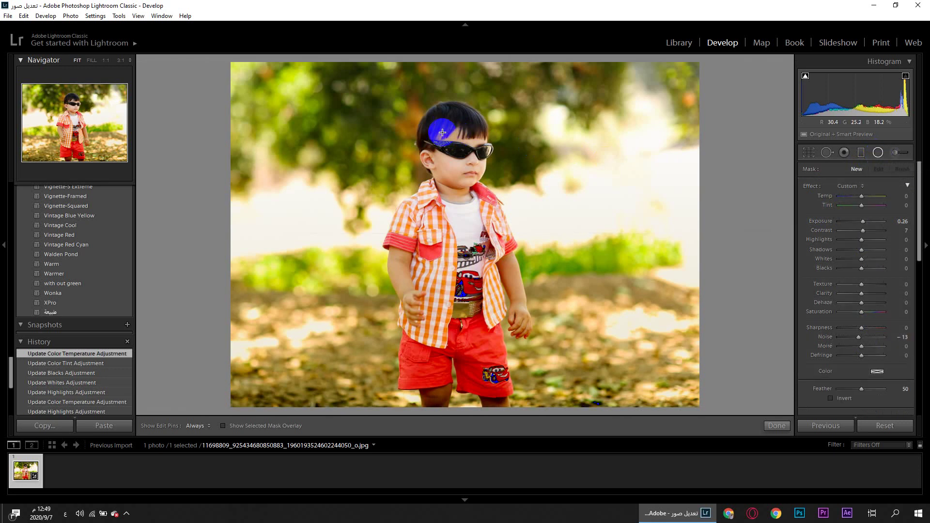
pyautogui.click(885, 425)
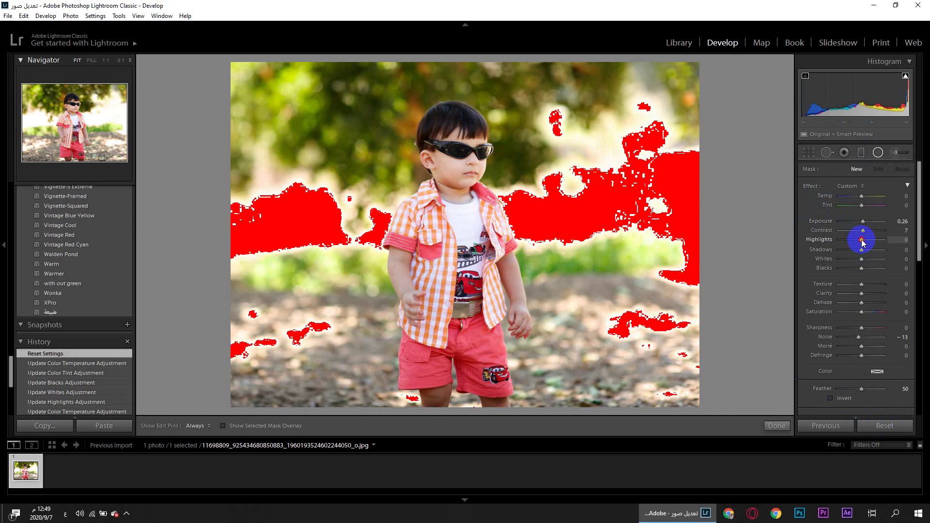
pyautogui.moveTo(862, 243); pyautogui.dragTo(852, 244)
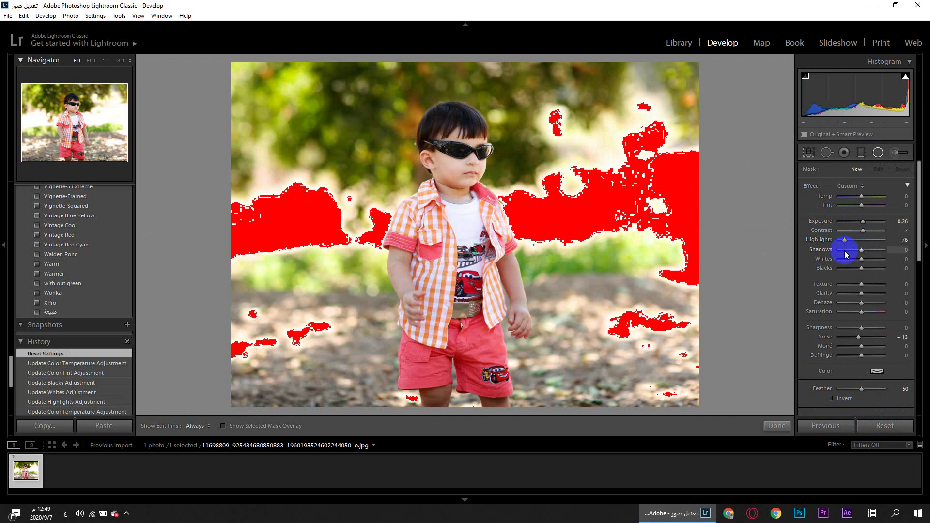
pyautogui.moveTo(844, 240); pyautogui.dragTo(843, 240)
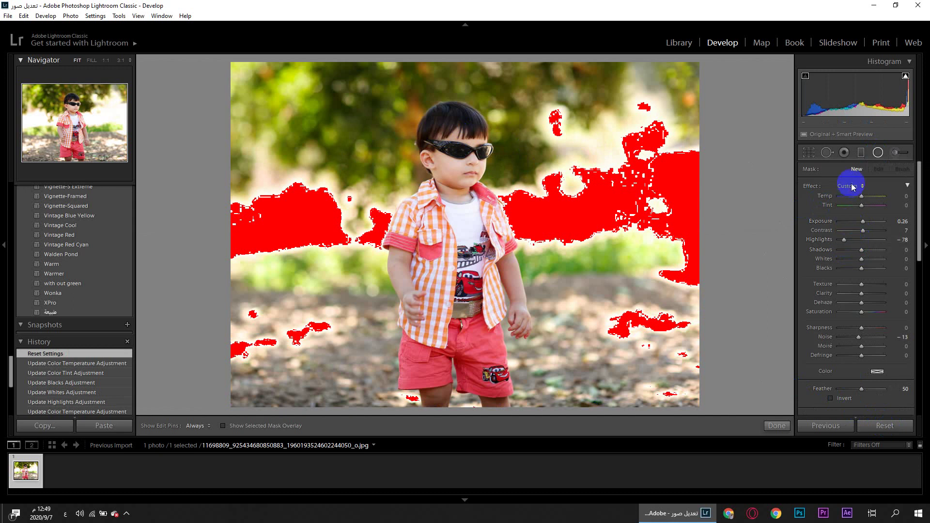
# Leave the local adjustment tools and set the whole photo's Highlights to -38.
pyautogui.click(808, 155)
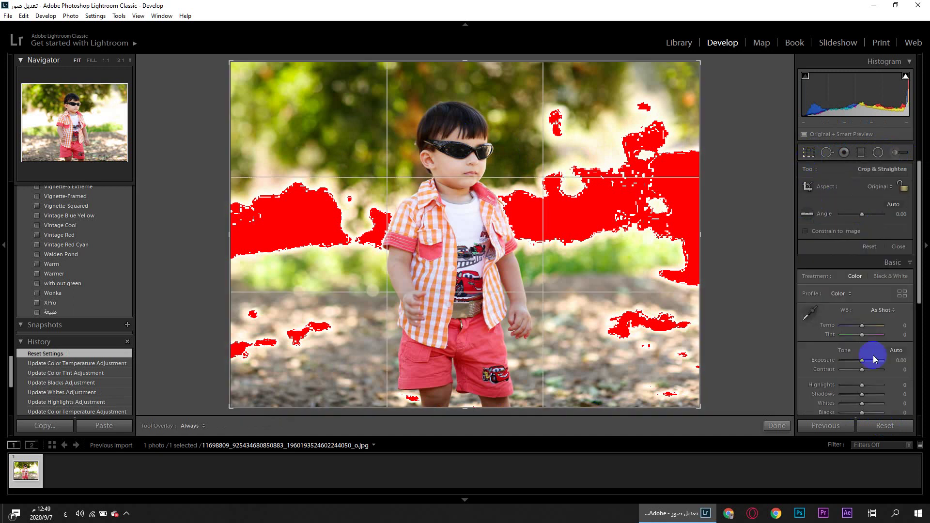
pyautogui.click(851, 424)
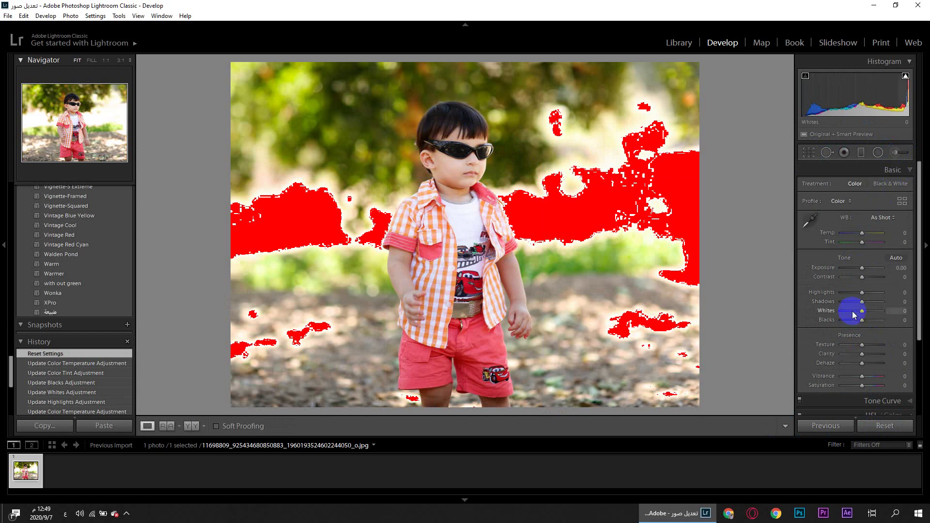
pyautogui.moveTo(861, 292); pyautogui.dragTo(853, 294)
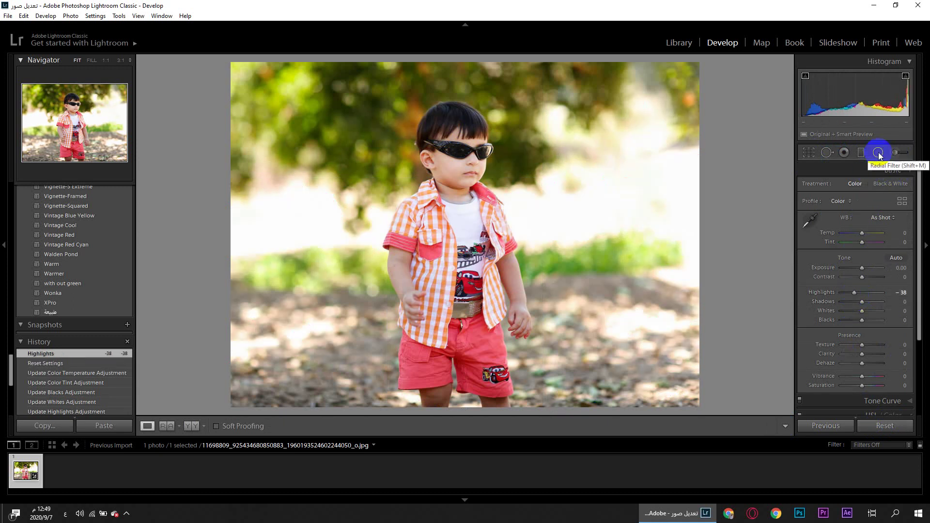
# Draw a radial filter around the boy's head and centre it on the face.
pyautogui.click(878, 153)
pyautogui.moveTo(426, 116); pyautogui.dragTo(475, 160)
pyautogui.moveTo(429, 117); pyautogui.dragTo(460, 144)
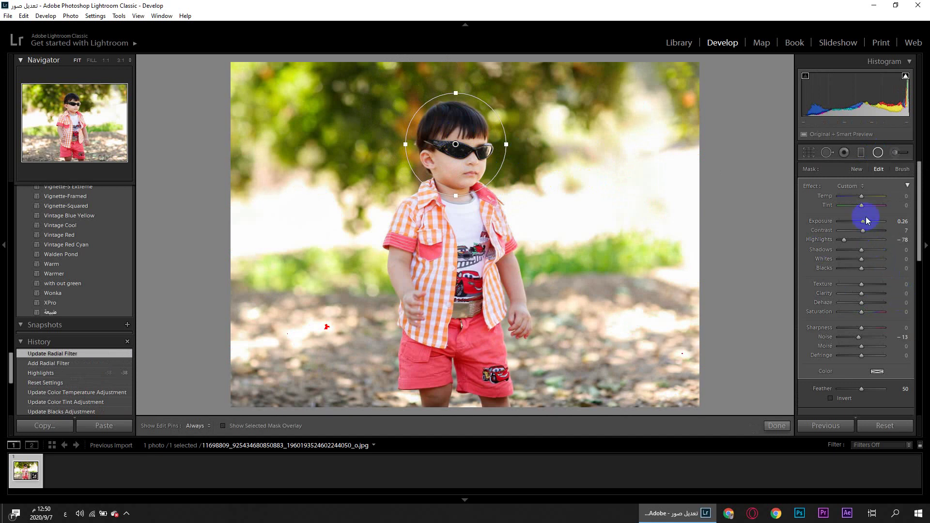
# Invert the radial filter's mask and adjust its colour to Temp -7 and Tint -67.
pyautogui.moveTo(861, 196)
pyautogui.mouseDown()
pyautogui.moveTo(896, 200)
pyautogui.moveTo(865, 201)
pyautogui.mouseUp()
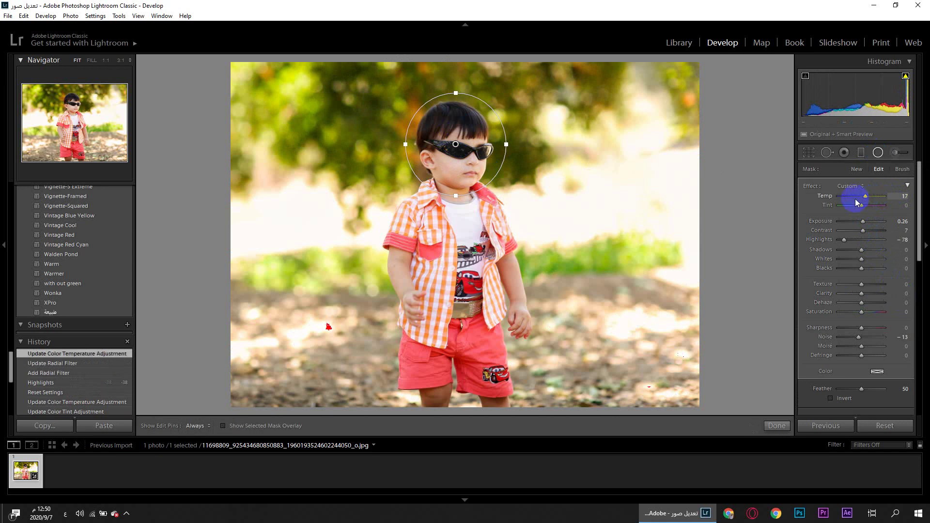
pyautogui.click(830, 399)
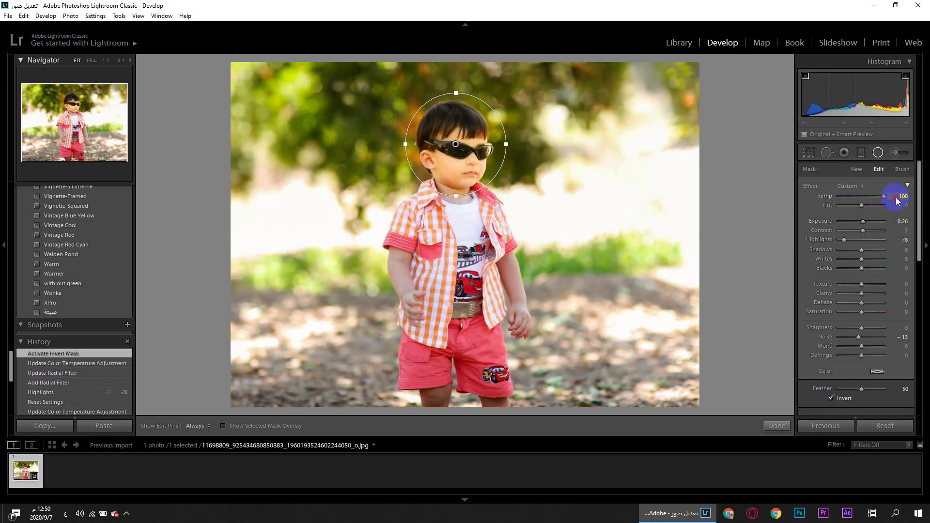
pyautogui.moveTo(896, 201)
pyautogui.mouseDown()
pyautogui.moveTo(855, 201)
pyautogui.moveTo(886, 202)
pyautogui.mouseUp()
pyautogui.moveTo(863, 206)
pyautogui.mouseDown()
pyautogui.moveTo(846, 205)
pyautogui.moveTo(878, 197)
pyautogui.moveTo(861, 199)
pyautogui.mouseUp()
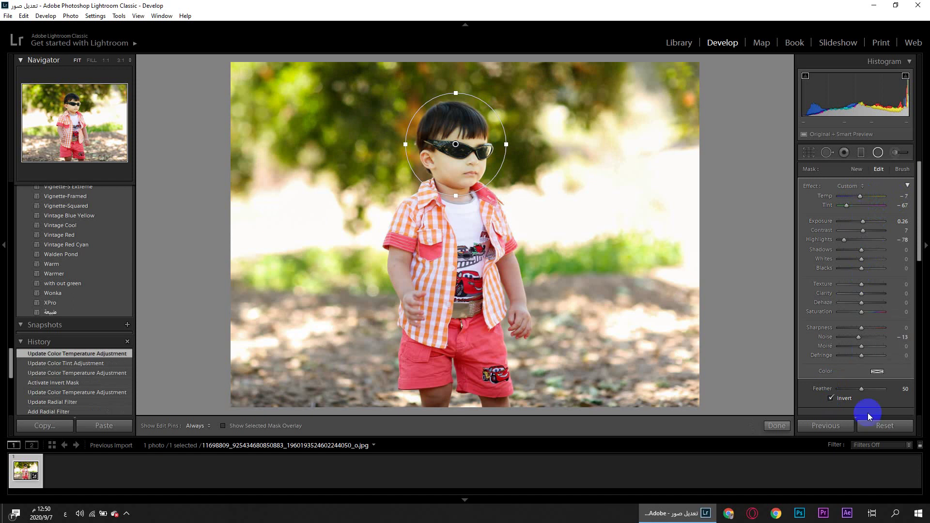
# Turn off the radial filter's Invert option and shrink its ellipse closely around the head.
pyautogui.click(832, 398)
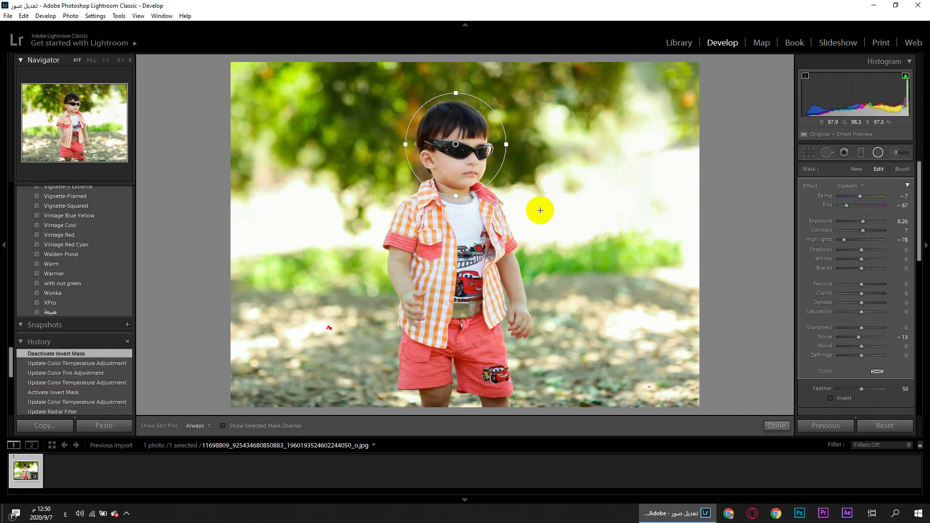
pyautogui.moveTo(506, 145); pyautogui.dragTo(498, 141)
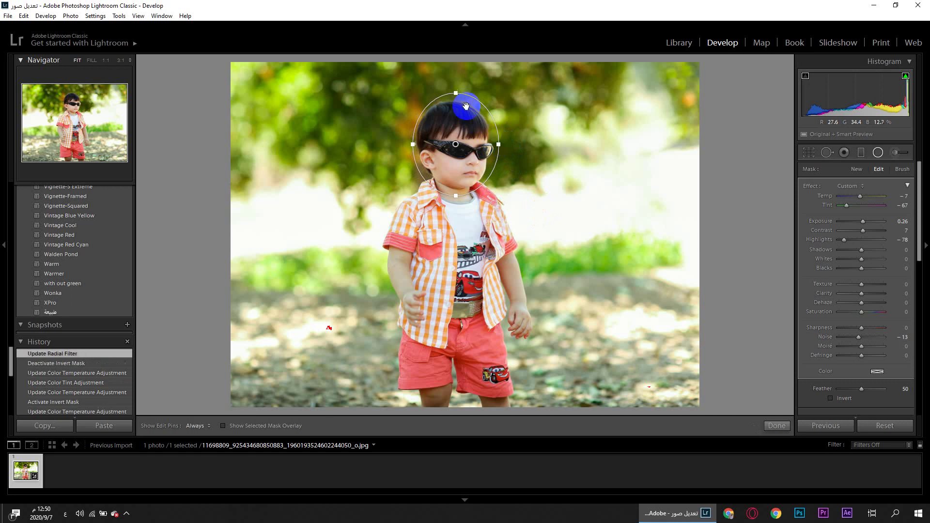
pyautogui.moveTo(455, 93); pyautogui.dragTo(454, 100)
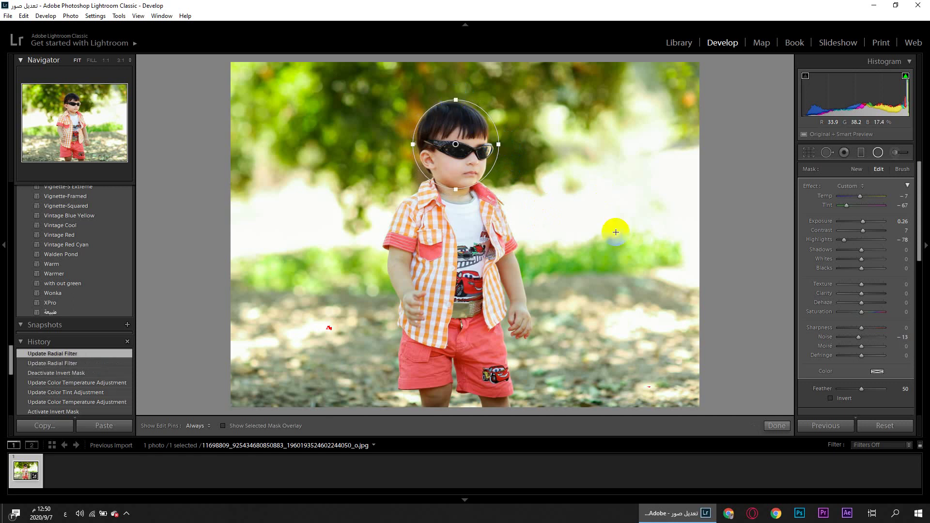
# Paint Adjustment Brush strokes over the boy's face, neck, arms and hands.
pyautogui.click(896, 153)
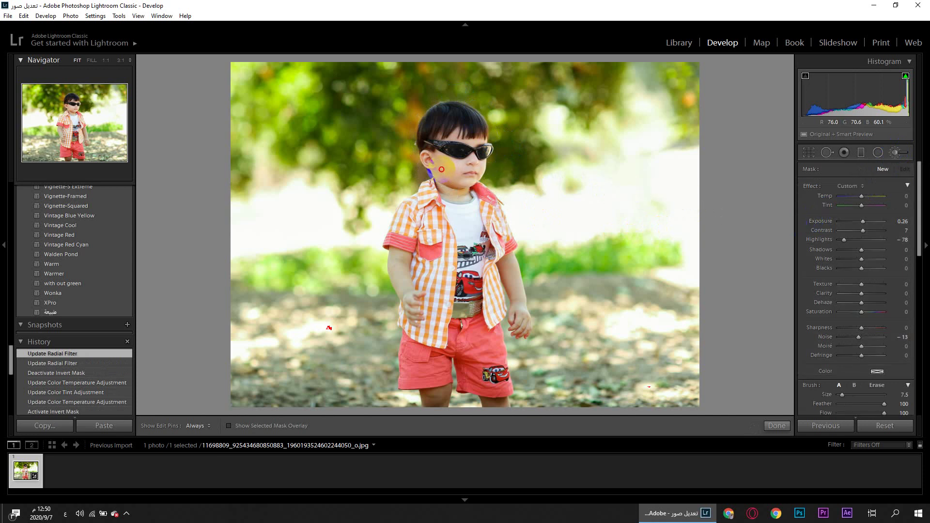
pyautogui.moveTo(441, 169)
pyautogui.mouseDown()
pyautogui.moveTo(485, 170)
pyautogui.moveTo(480, 143)
pyautogui.moveTo(455, 146)
pyautogui.moveTo(452, 174)
pyautogui.moveTo(467, 155)
pyautogui.moveTo(452, 155)
pyautogui.moveTo(451, 126)
pyautogui.moveTo(430, 124)
pyautogui.mouseUp()
pyautogui.moveTo(426, 167)
pyautogui.mouseDown()
pyautogui.moveTo(437, 183)
pyautogui.moveTo(431, 205)
pyautogui.moveTo(438, 203)
pyautogui.mouseUp()
pyautogui.press('h')
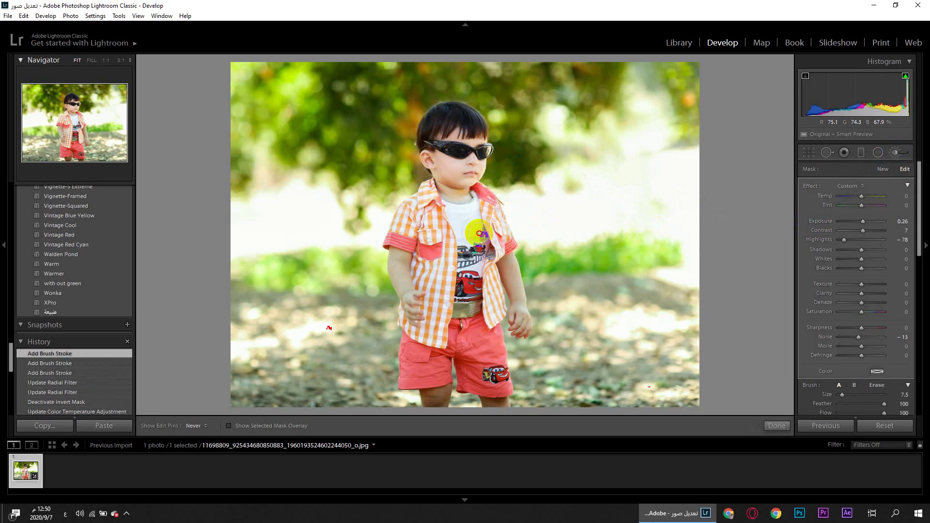
pyautogui.moveTo(479, 232)
pyautogui.mouseDown()
pyautogui.moveTo(437, 227)
pyautogui.moveTo(403, 255)
pyautogui.moveTo(400, 295)
pyautogui.moveTo(402, 256)
pyautogui.moveTo(414, 313)
pyautogui.mouseUp()
pyautogui.press('h')
pyautogui.moveTo(507, 279)
pyautogui.mouseDown()
pyautogui.moveTo(519, 266)
pyautogui.moveTo(521, 281)
pyautogui.mouseUp()
# Paint both legs below the shorts with the Adjustment Brush at size 5.0.
pyautogui.press('z')
pyautogui.press('h')
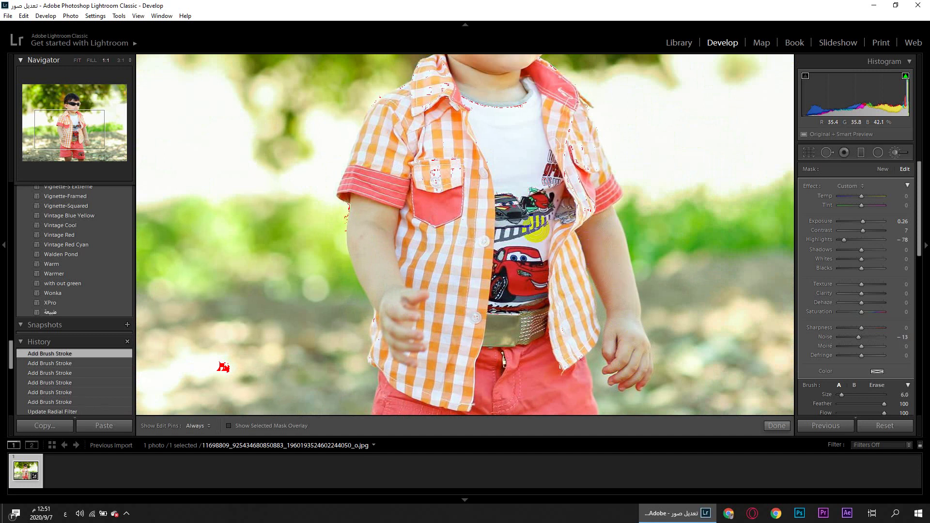
pyautogui.moveTo(560, 326); pyautogui.dragTo(543, 145)
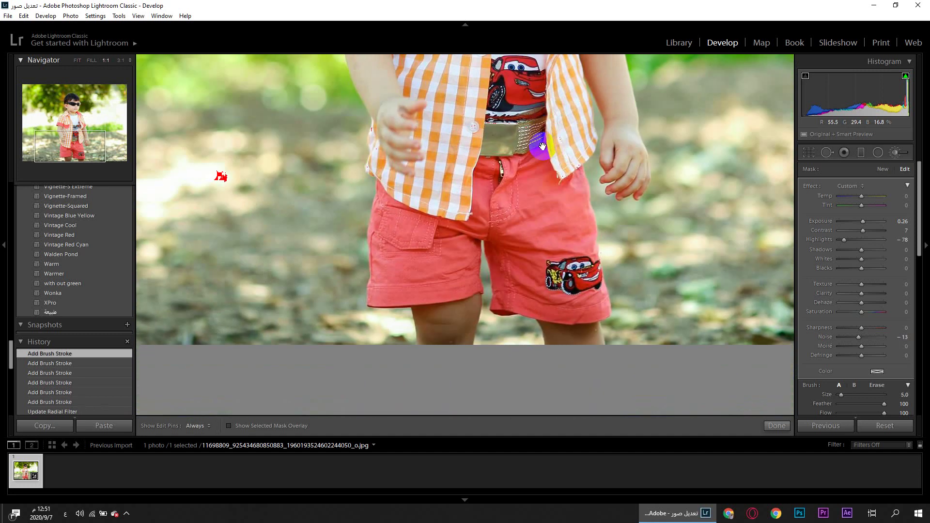
pyautogui.scroll(-3, 543, 204)
pyautogui.press('h')
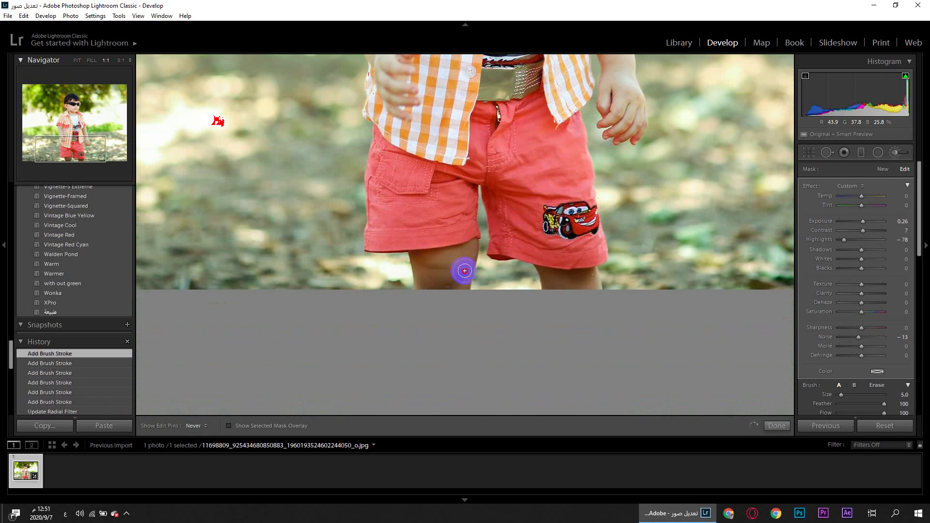
pyautogui.moveTo(465, 271)
pyautogui.mouseDown()
pyautogui.moveTo(469, 261)
pyautogui.moveTo(449, 291)
pyautogui.moveTo(436, 282)
pyautogui.mouseUp()
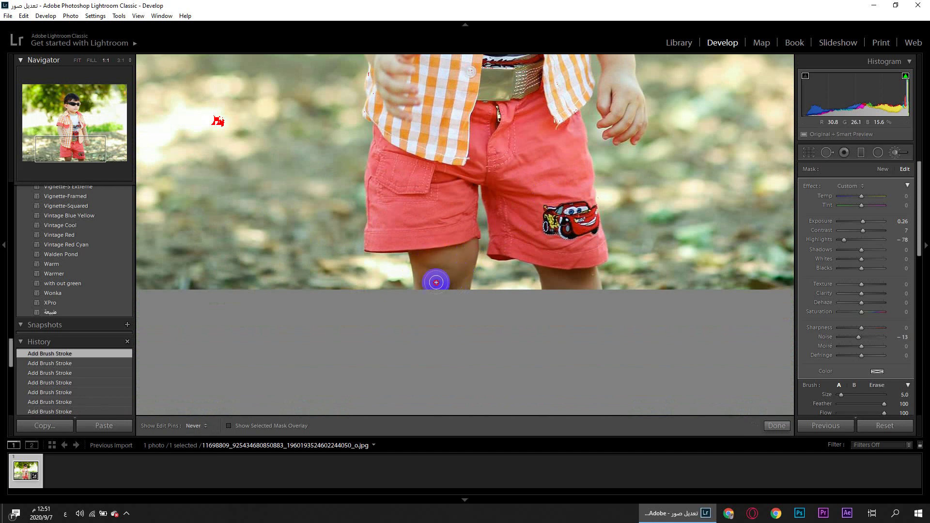
pyautogui.press('h')
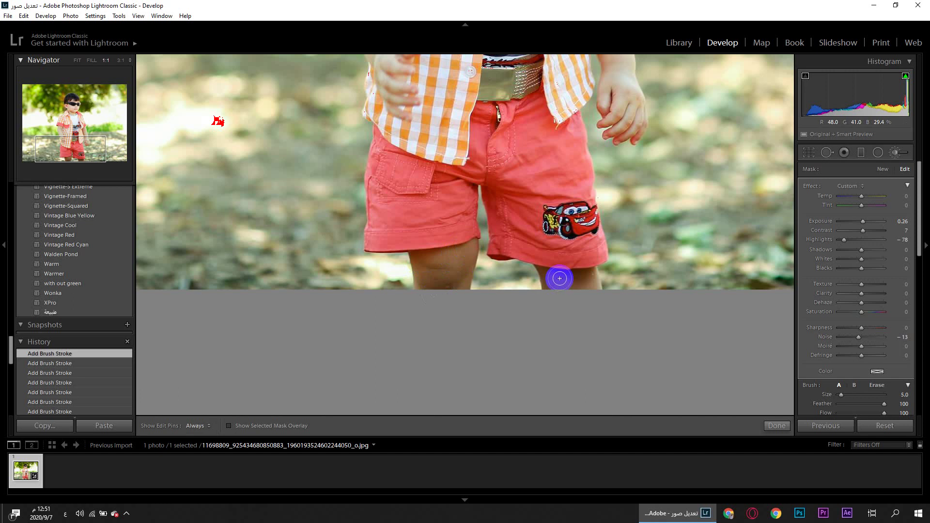
pyautogui.press('h')
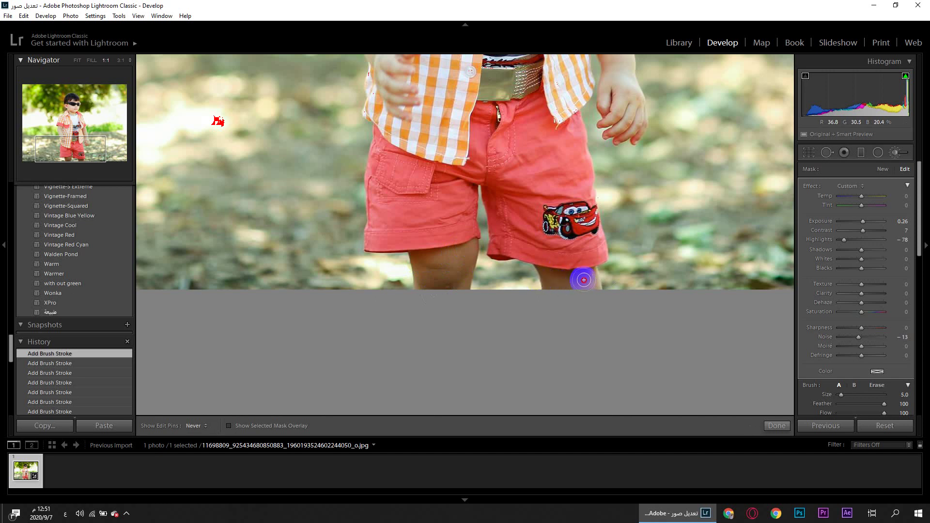
pyautogui.press('h')
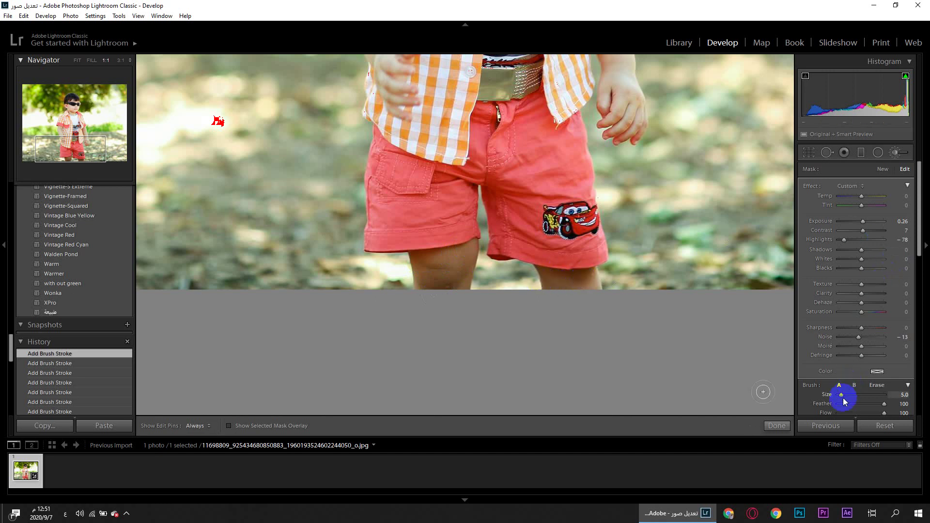
# Set the brush size to 10.7 and tint the brushed areas red with hue 0 and saturation 100%.
pyautogui.scroll(-3, 848, 371)
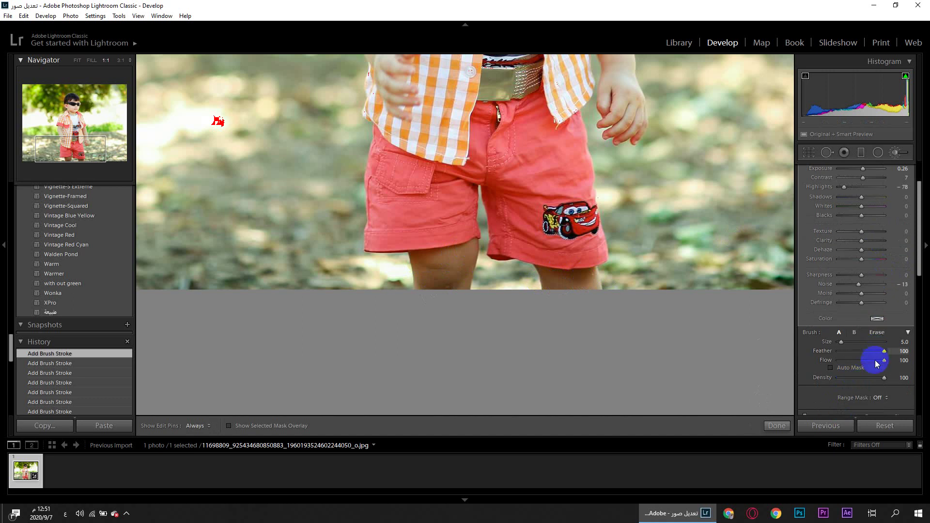
pyautogui.moveTo(842, 343); pyautogui.dragTo(844, 343)
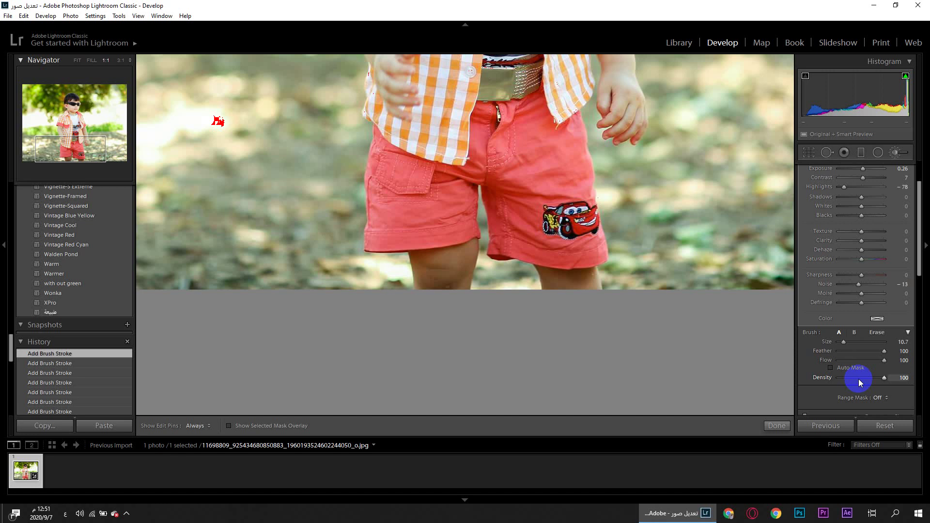
pyautogui.click(876, 318)
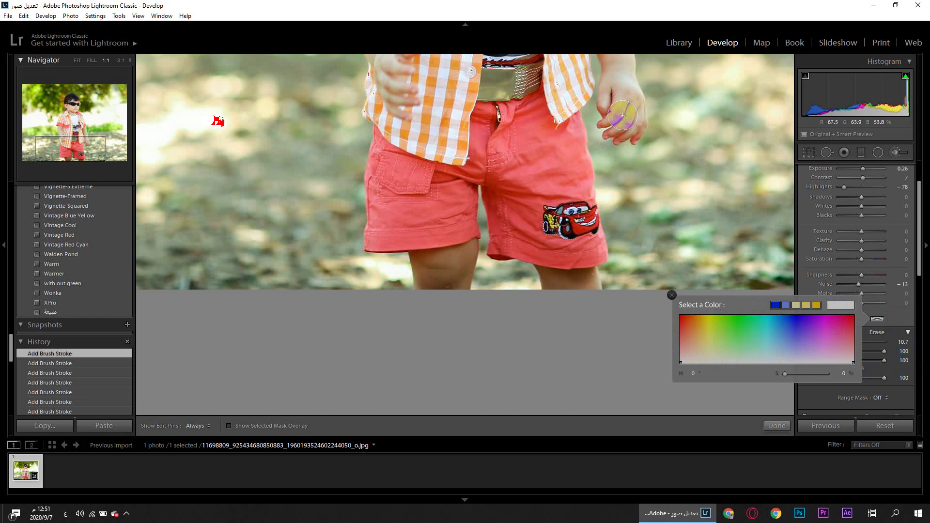
pyautogui.click(681, 316)
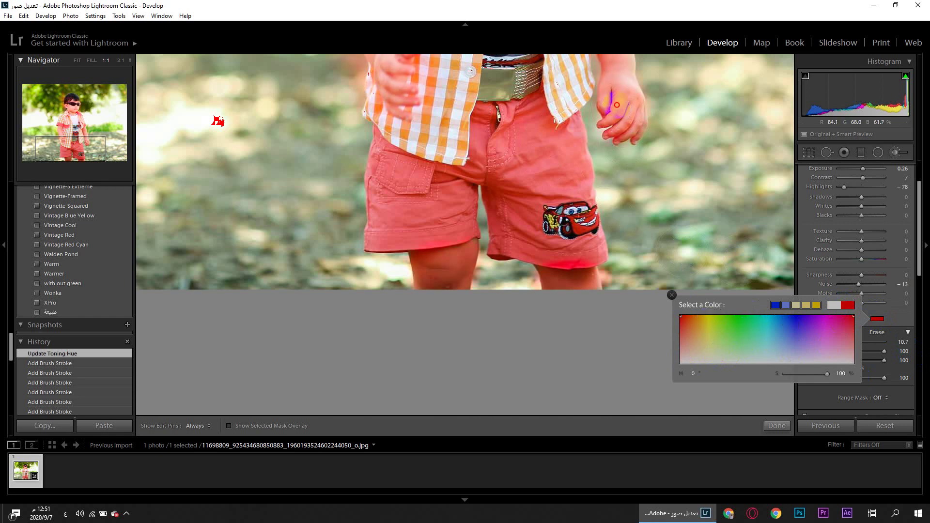
# Remove the red tint from the brushed areas by setting the brush colour's hue and saturation to 0.
pyautogui.click(627, 203)
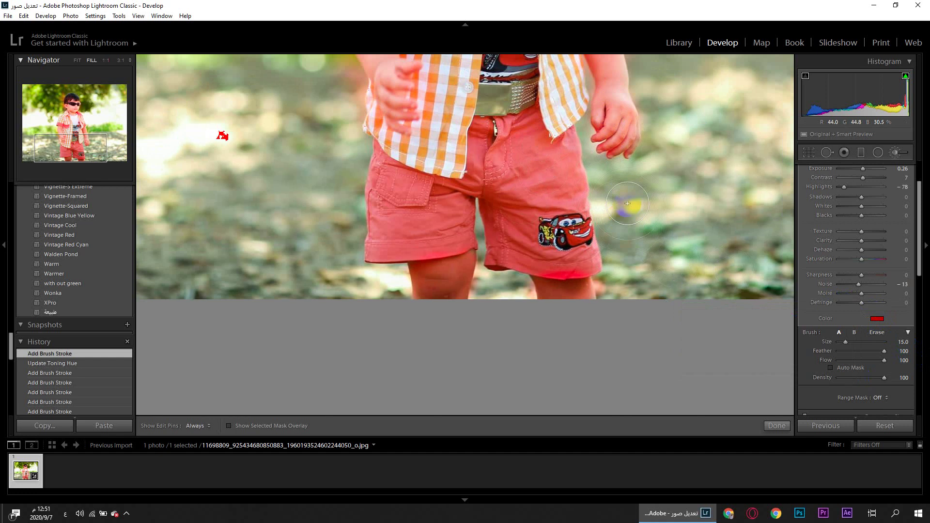
pyautogui.scroll(2, 627, 203)
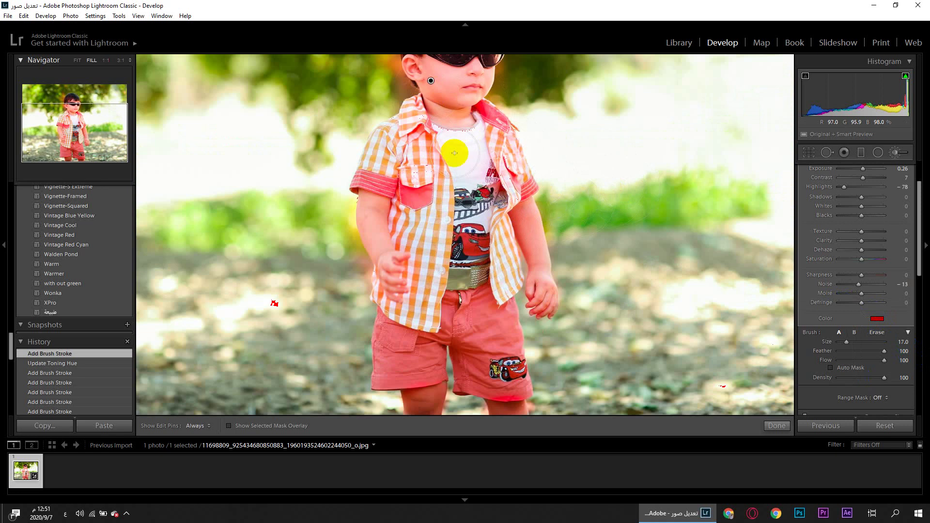
pyautogui.click(876, 318)
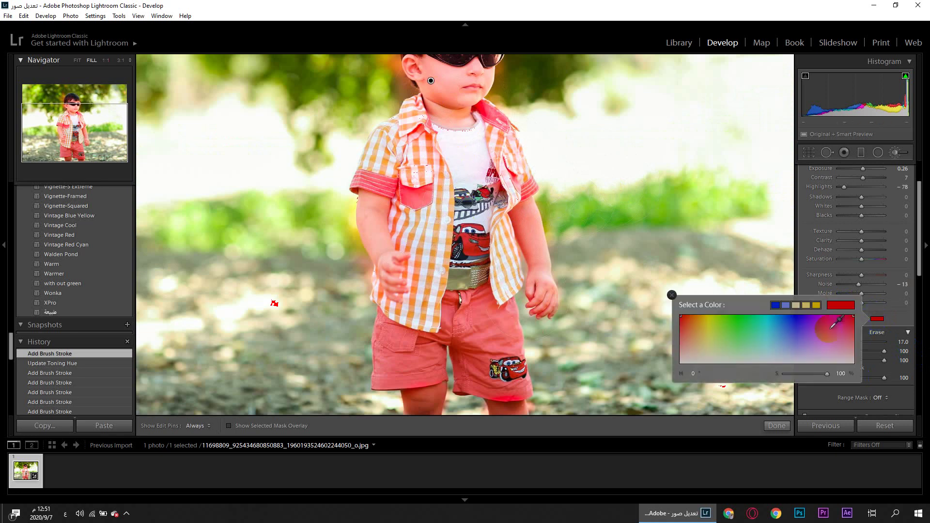
pyautogui.moveTo(834, 325)
pyautogui.mouseDown()
pyautogui.moveTo(696, 353)
pyautogui.moveTo(670, 376)
pyautogui.mouseUp()
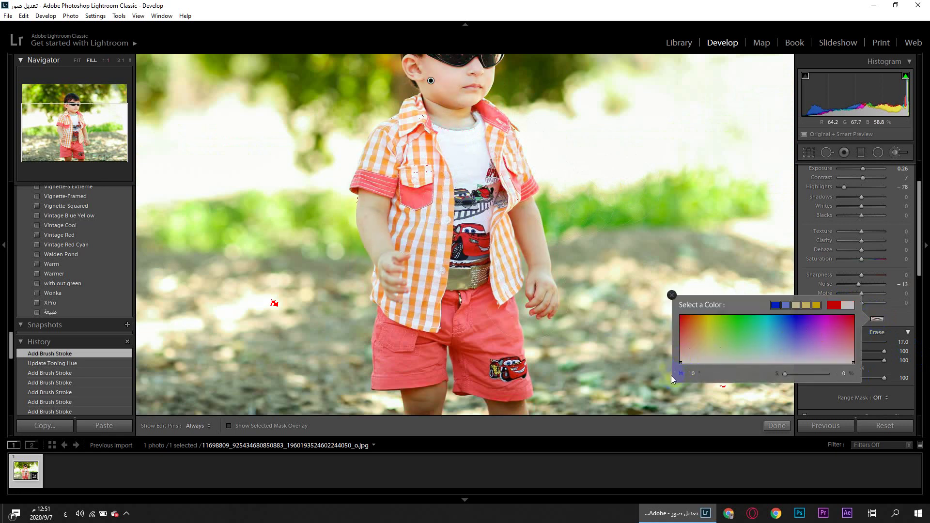
pyautogui.click(671, 295)
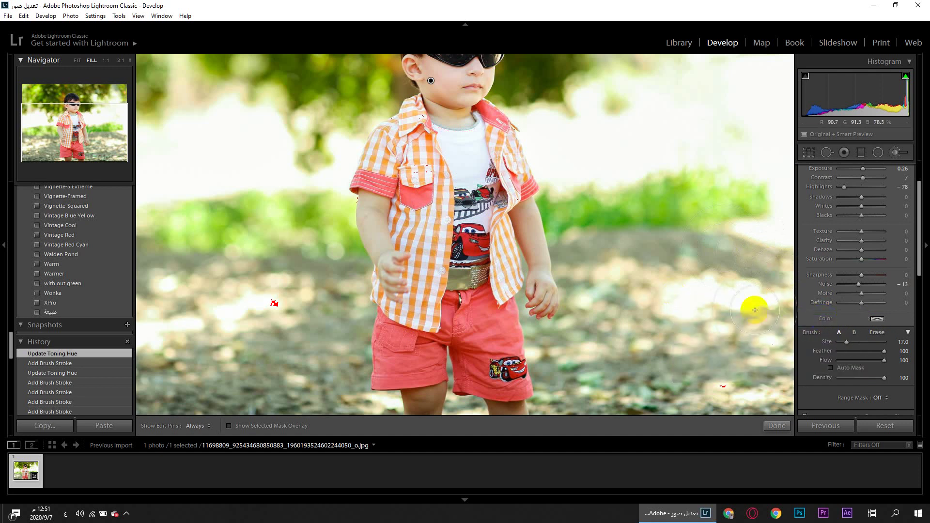
# Warm the brushed areas with a Temp of 15 and open the list of brush effect presets.
pyautogui.scroll(2, 825, 317)
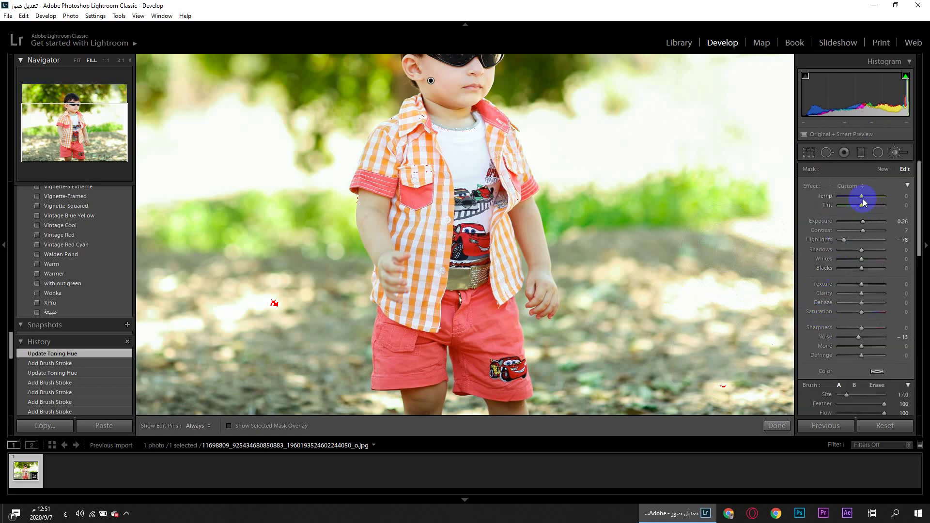
pyautogui.moveTo(863, 202)
pyautogui.mouseDown()
pyautogui.moveTo(875, 202)
pyautogui.moveTo(864, 201)
pyautogui.mouseUp()
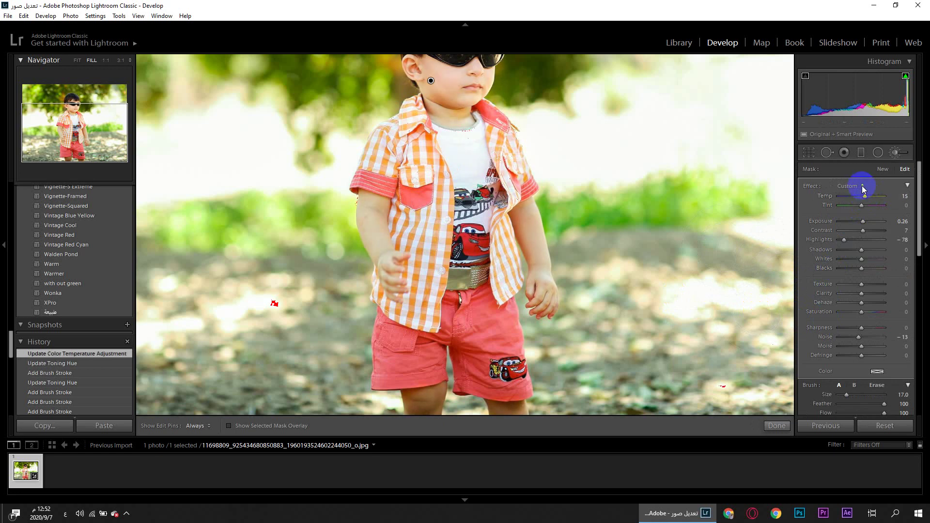
pyautogui.click(860, 188)
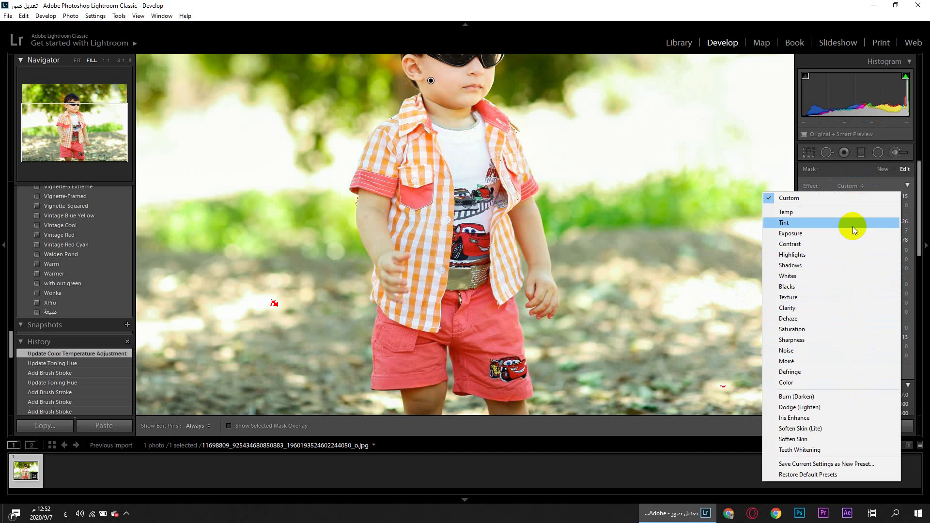
pyautogui.click(863, 186)
pyautogui.click(880, 185)
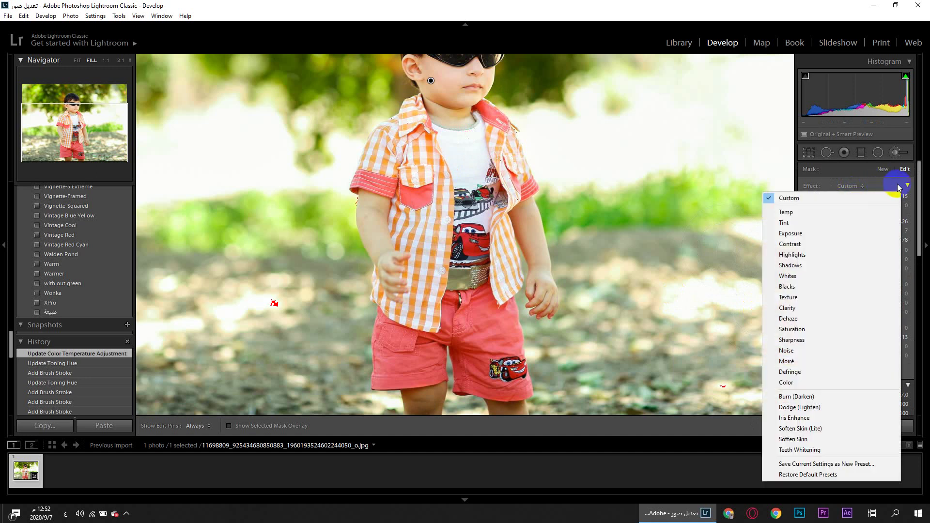
# Collapse the brush's effect sliders into the single Amount control, and expand them again.
pyautogui.click(906, 185)
pyautogui.click(908, 186)
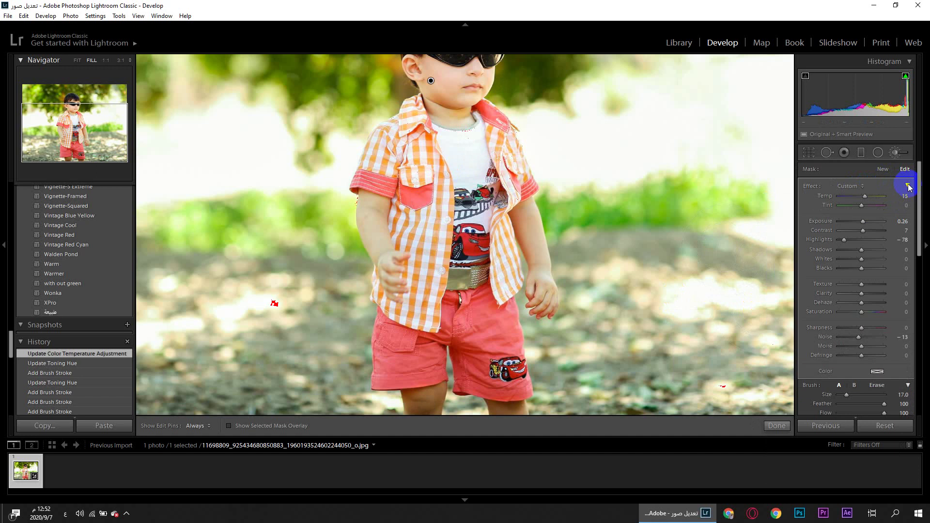
pyautogui.click(908, 187)
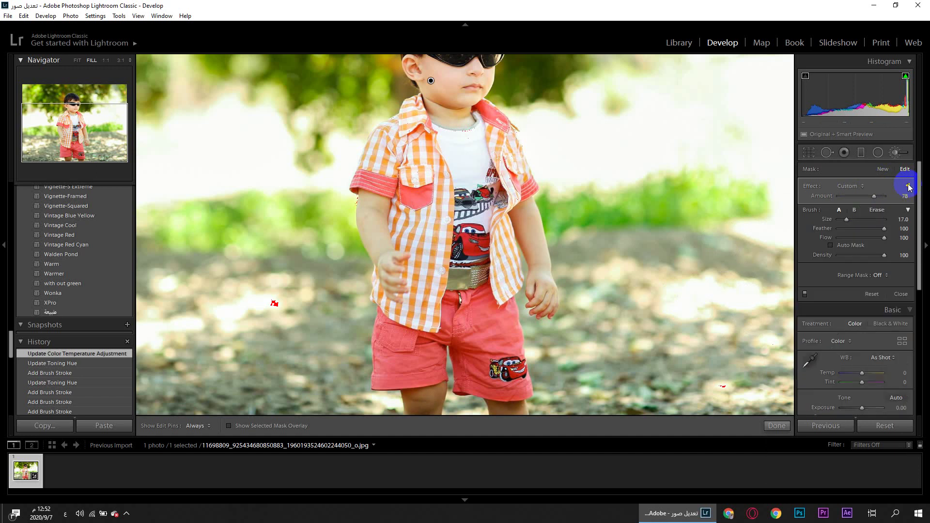
pyautogui.click(908, 187)
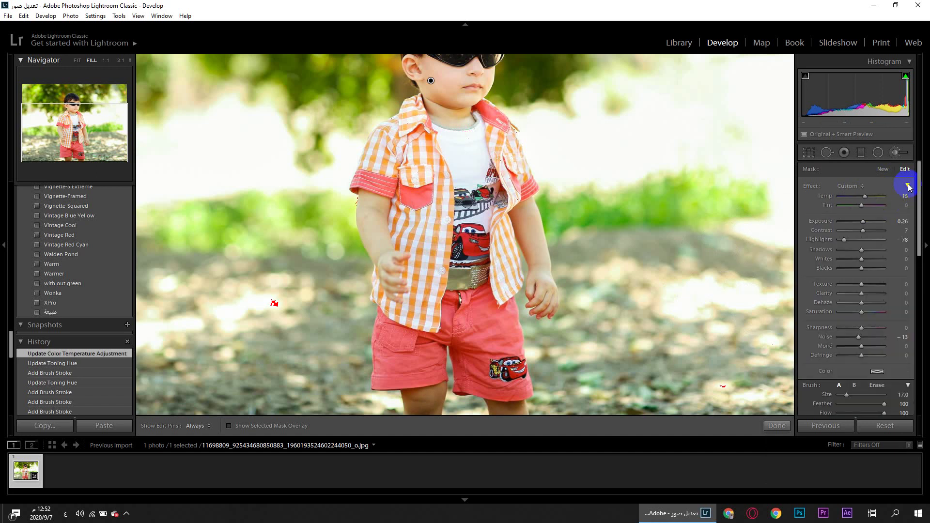
# Reset the brush's Temp and Highlights, set Highlights to -7 and Whites to -13, and set the brush size to 15.0.
pyautogui.doubleClick(825, 196)
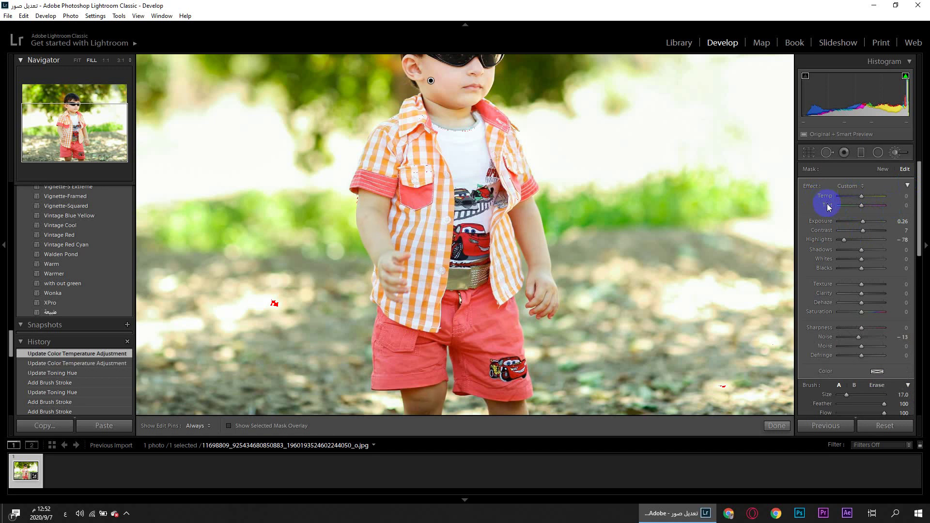
pyautogui.doubleClick(823, 239)
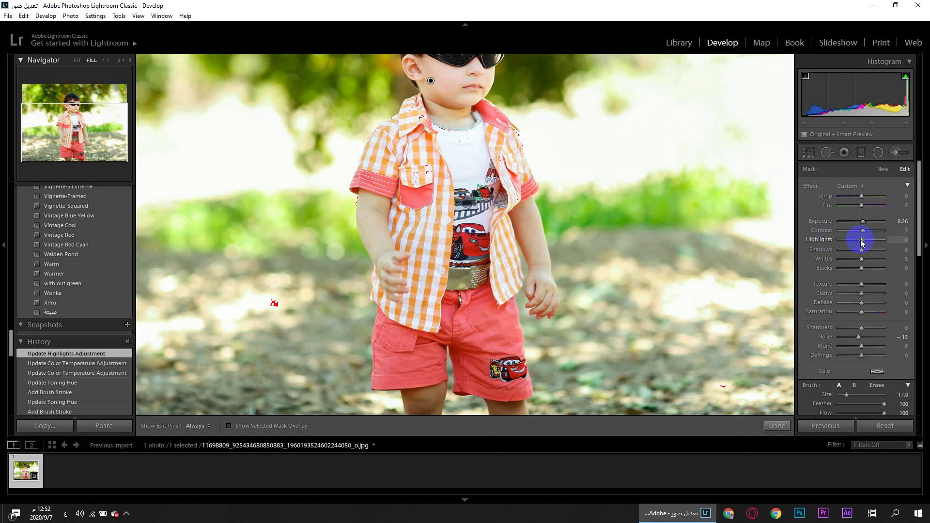
pyautogui.moveTo(854, 239)
pyautogui.mouseDown()
pyautogui.moveTo(845, 245)
pyautogui.moveTo(857, 242)
pyautogui.moveTo(863, 258)
pyautogui.moveTo(833, 268)
pyautogui.moveTo(861, 261)
pyautogui.mouseUp()
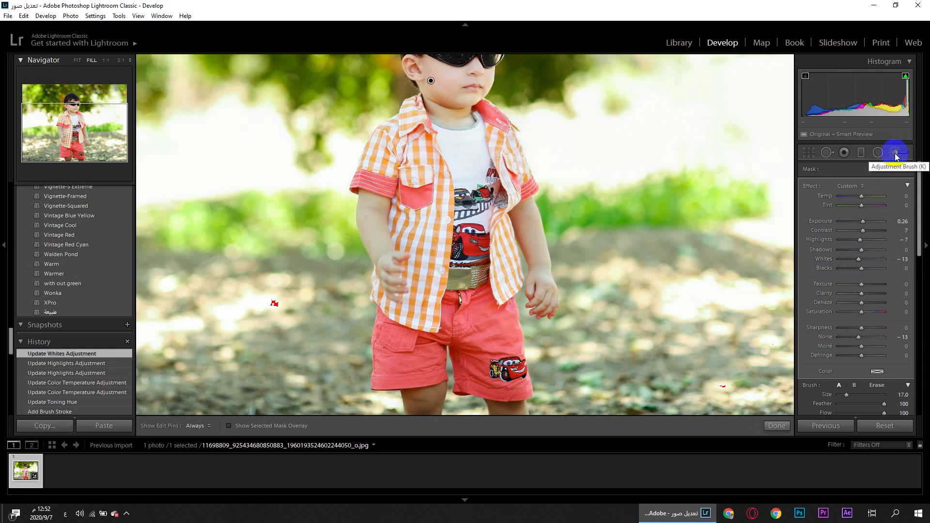
pyautogui.scroll(-2, 431, 227)
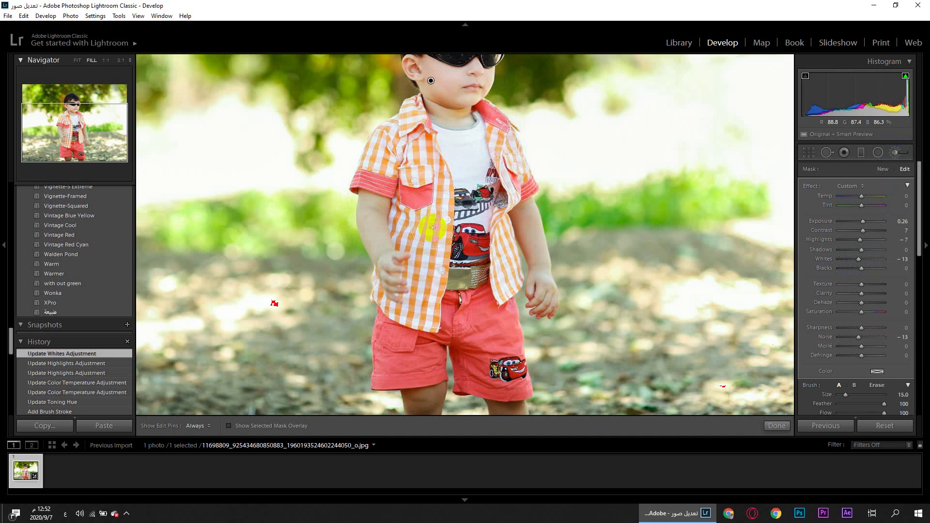
# Reset all of the photo's Develop settings and lower the Basic Highlights to -52.
pyautogui.click(884, 425)
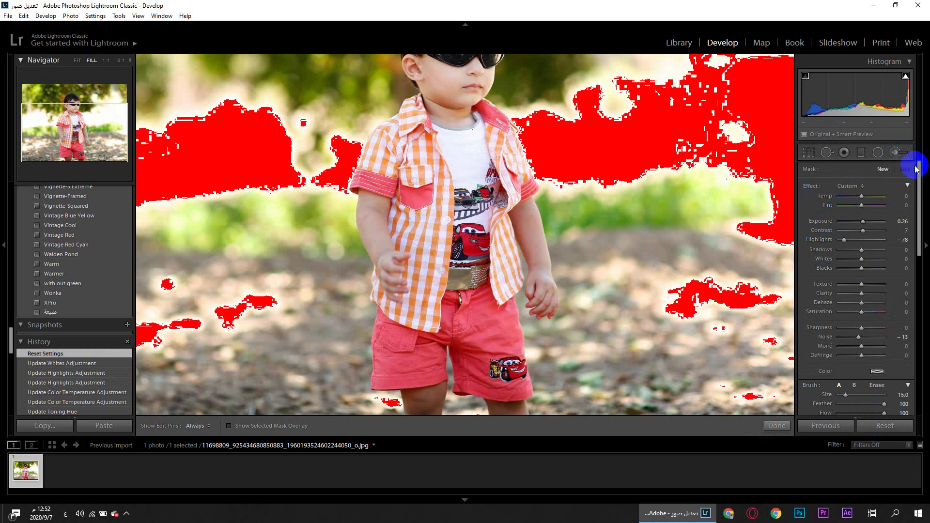
pyautogui.click(907, 185)
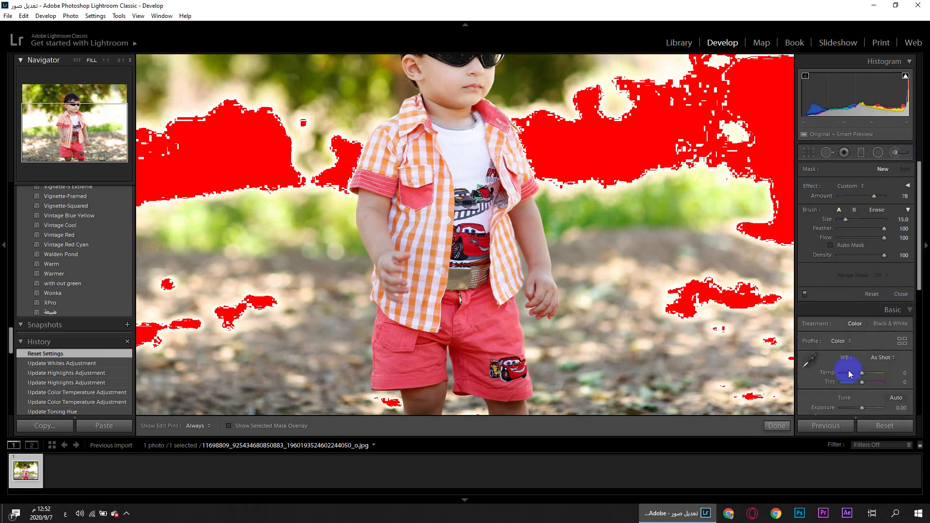
pyautogui.scroll(-2, 848, 377)
pyautogui.scroll(-2, 849, 376)
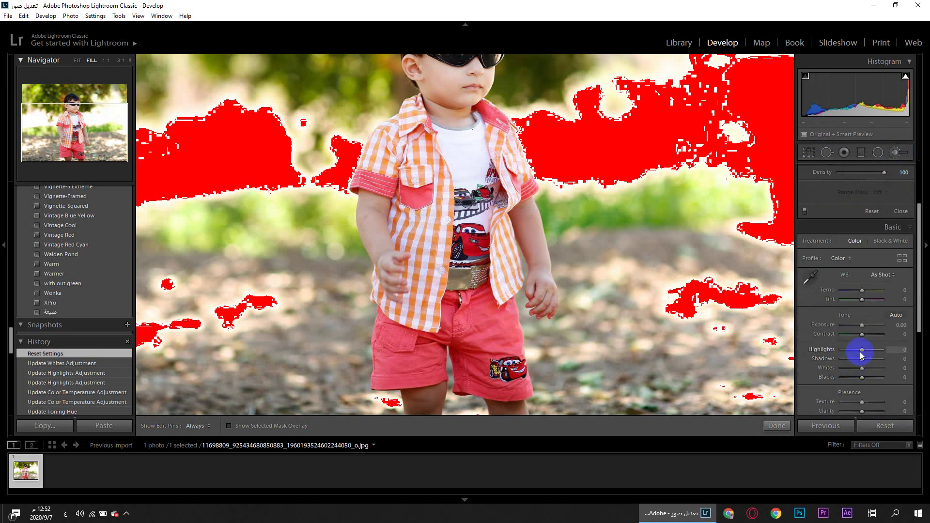
pyautogui.moveTo(855, 353); pyautogui.dragTo(850, 351)
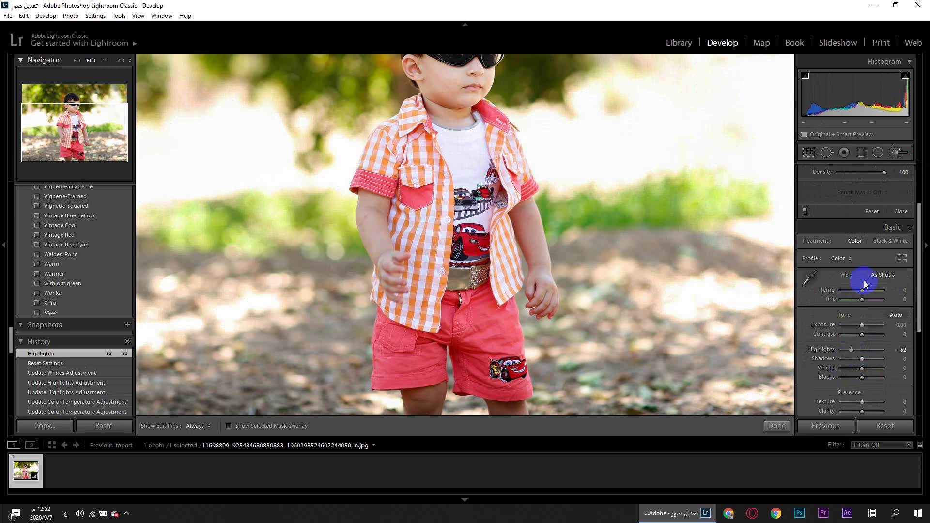
pyautogui.scroll(-2, 861, 304)
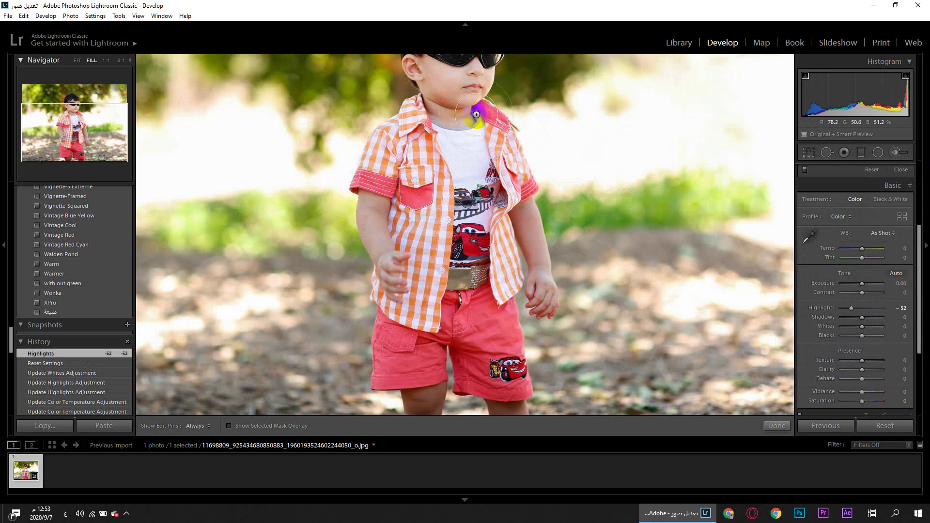
pyautogui.click(17, 473)
pyautogui.press('k')
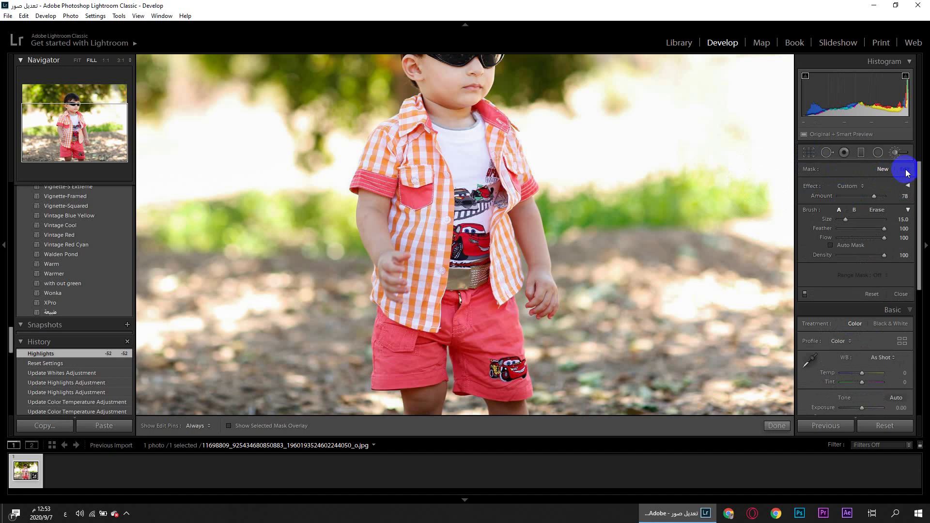
pyautogui.click(908, 186)
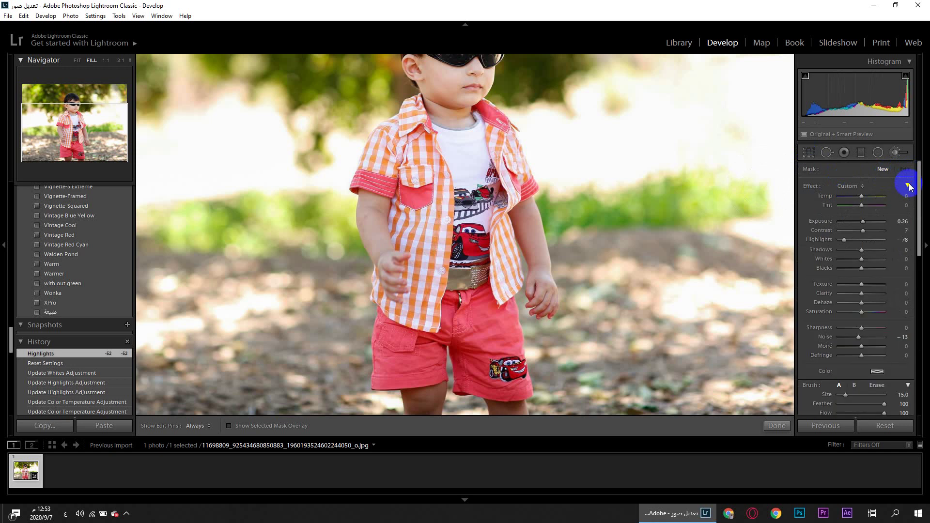
pyautogui.click(908, 186)
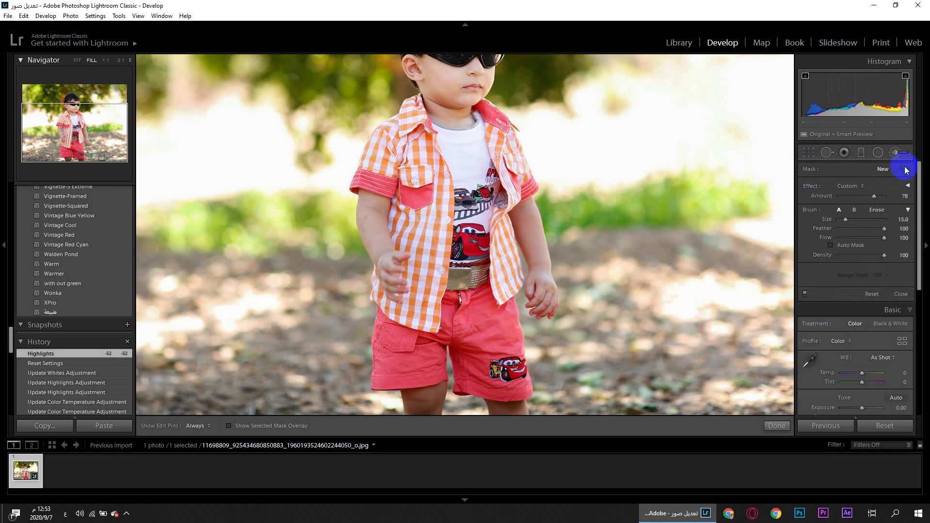
# Switch from the Adjustment Brush to the Crop tool, finish without cropping, and fit the whole photo in view.
pyautogui.click(818, 154)
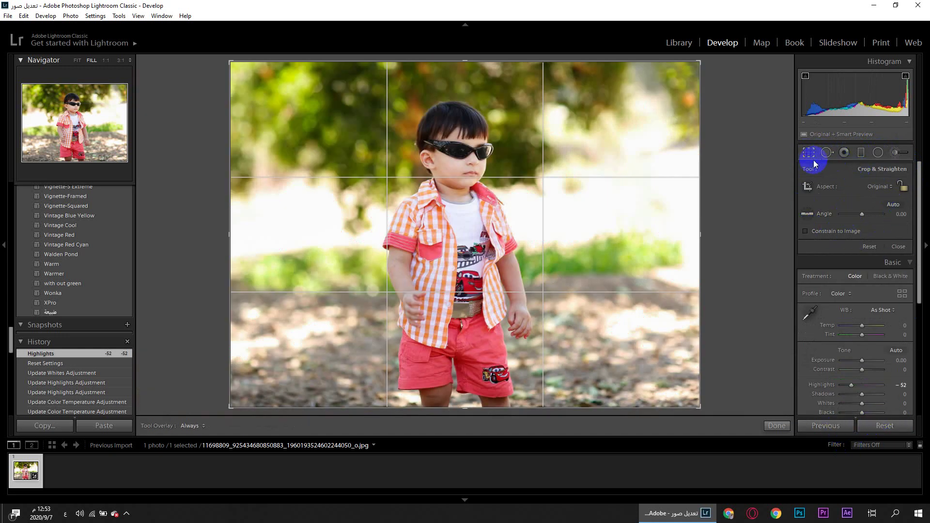
pyautogui.click(775, 426)
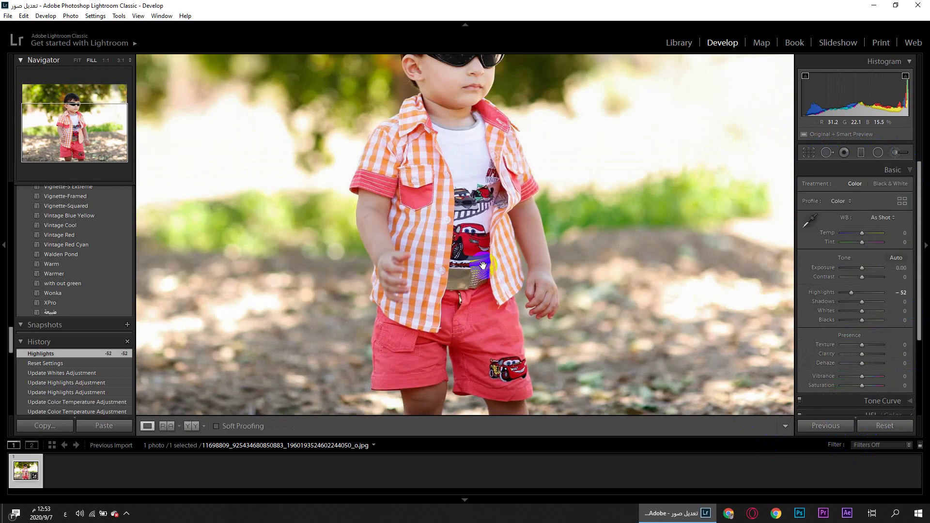
pyautogui.click(483, 265)
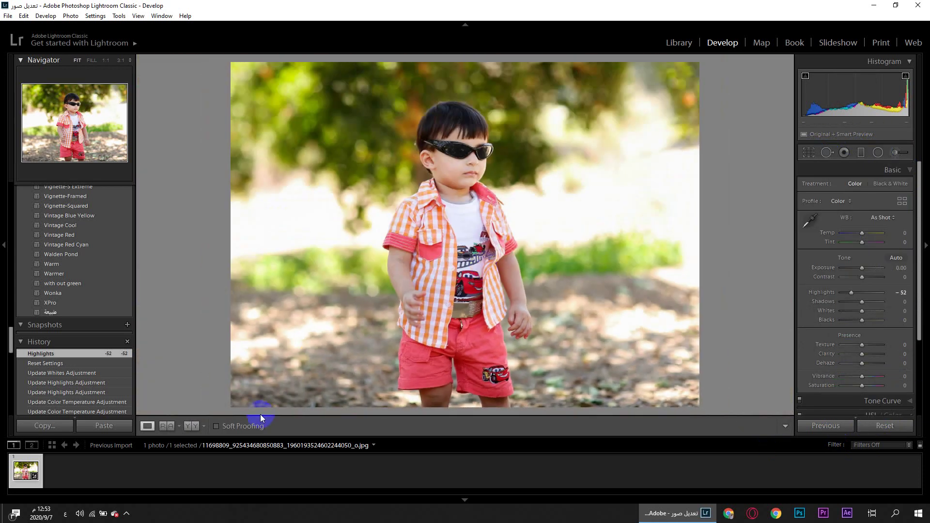
# Compare the Before/After, Loupe and Reference views of the photo, ending in the side-by-side Before/After view.
pyautogui.click(192, 426)
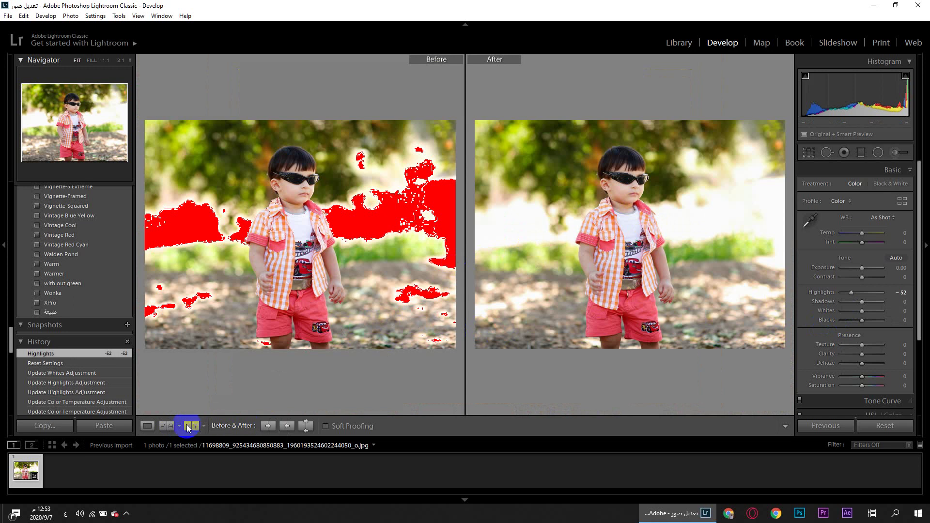
pyautogui.click(148, 425)
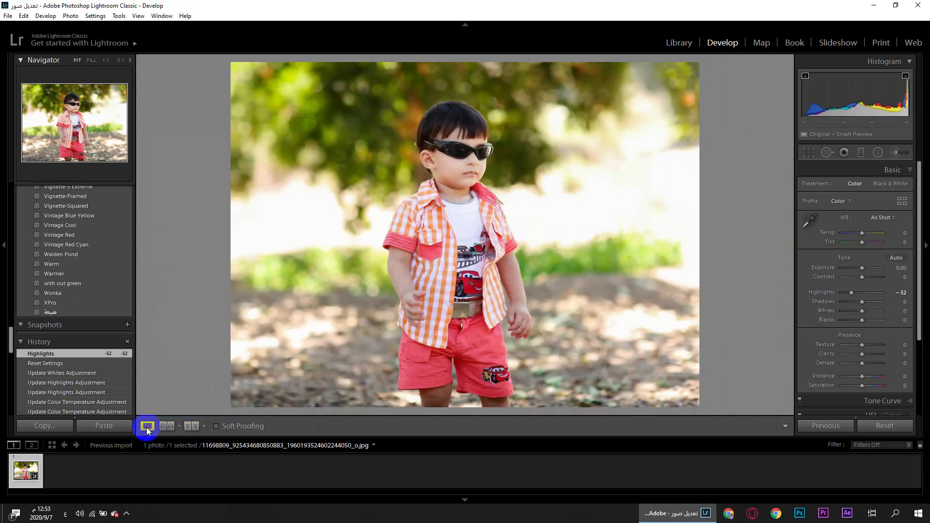
pyautogui.click(167, 426)
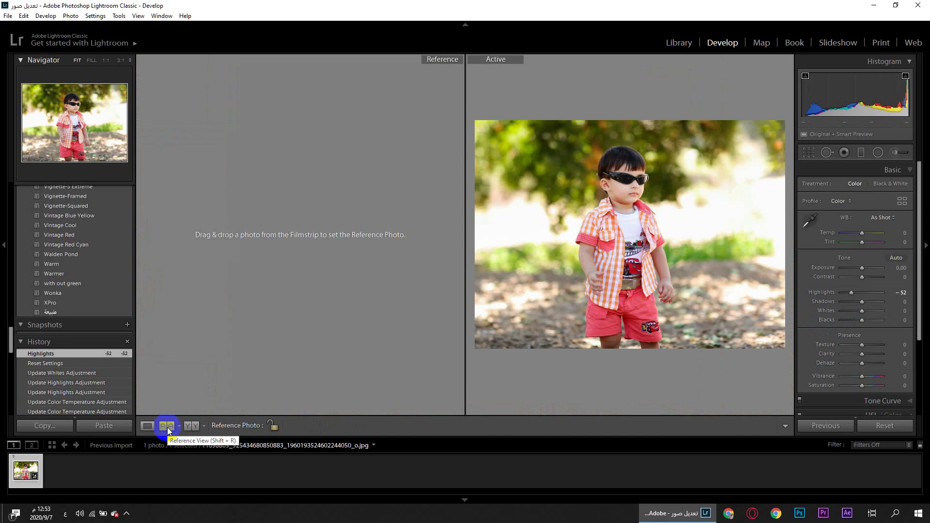
pyautogui.click(195, 426)
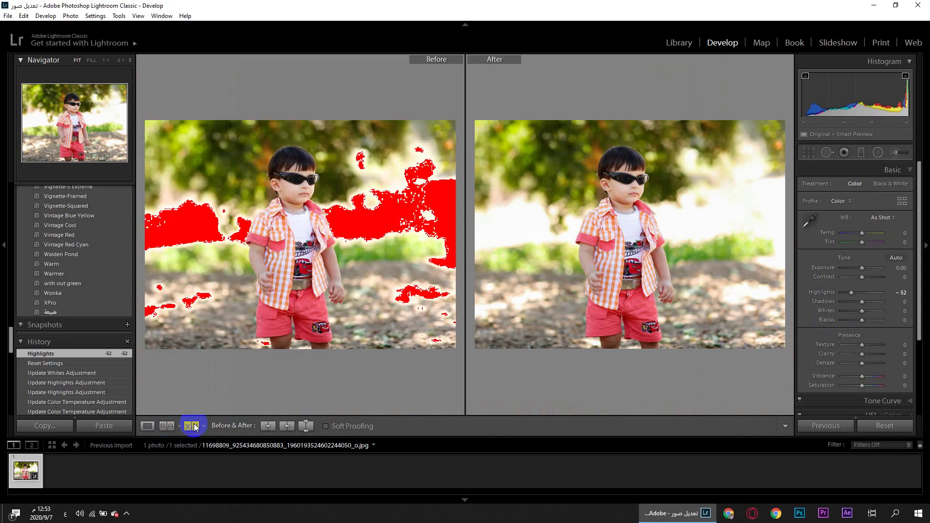
# Swap the Before and After settings twice, and copy the After settings to the Before version.
pyautogui.click(306, 426)
pyautogui.click(307, 426)
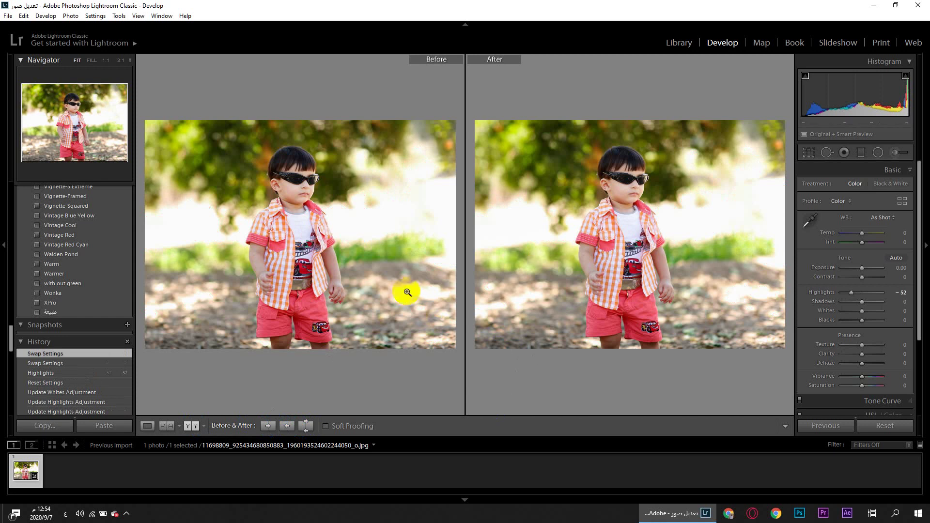
pyautogui.click(287, 427)
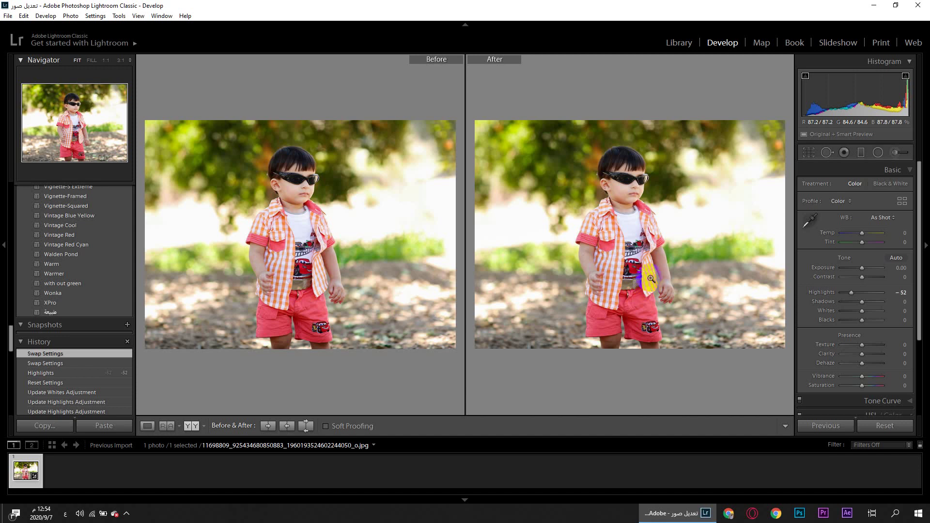
# Open the export settings for the photo and set the JPEG quality to 100.
pyautogui.click(8, 16)
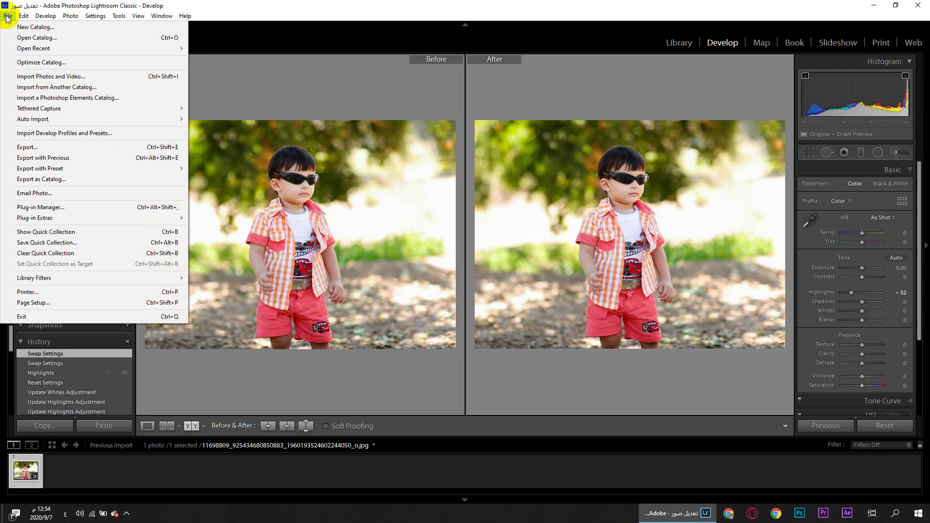
pyautogui.click(56, 146)
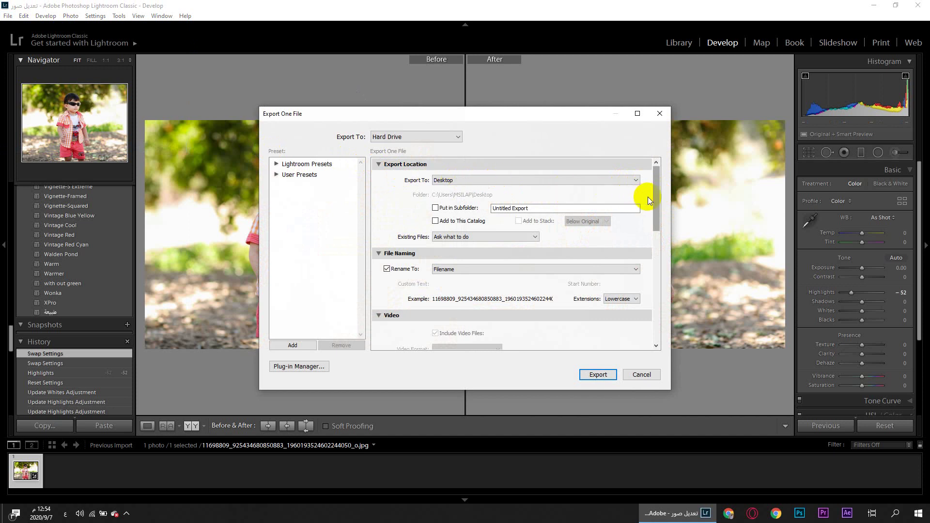
pyautogui.moveTo(656, 198); pyautogui.dragTo(657, 204)
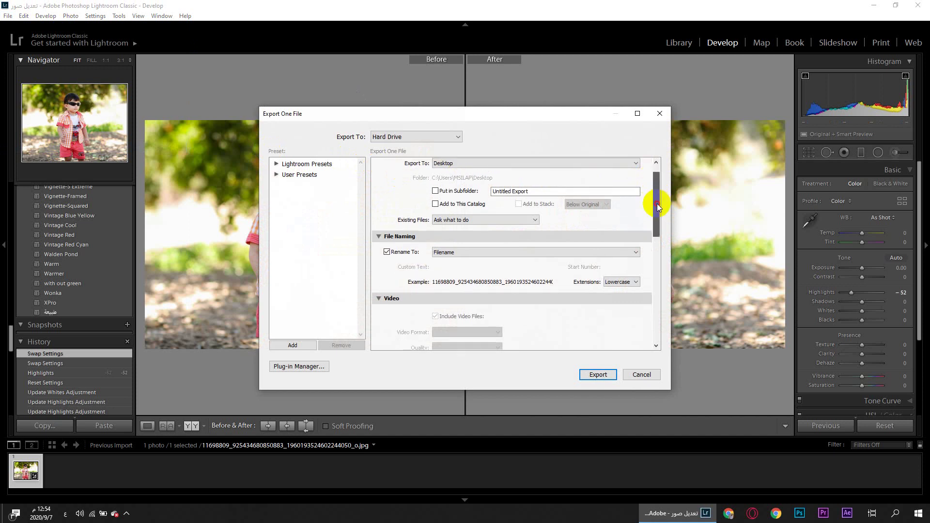
pyautogui.click(528, 191)
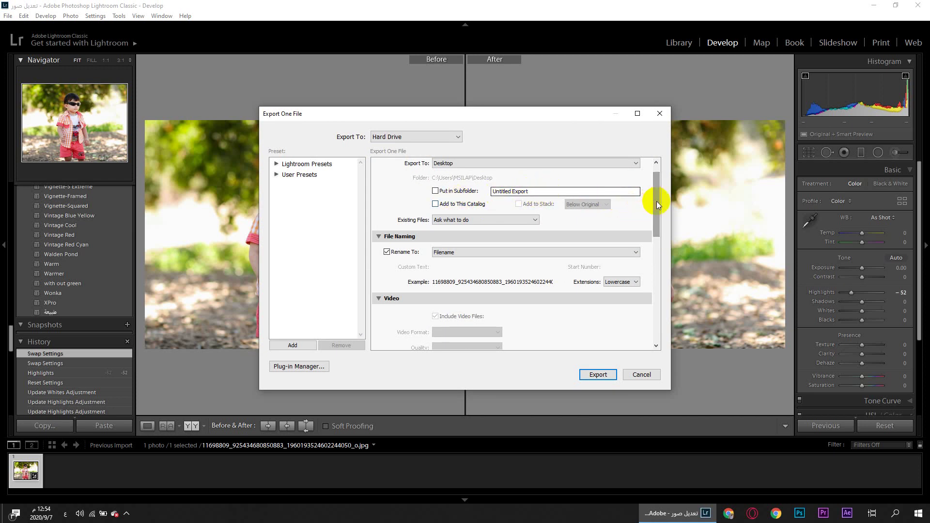
pyautogui.moveTo(657, 202); pyautogui.dragTo(655, 223)
pyautogui.moveTo(654, 222); pyautogui.dragTo(660, 248)
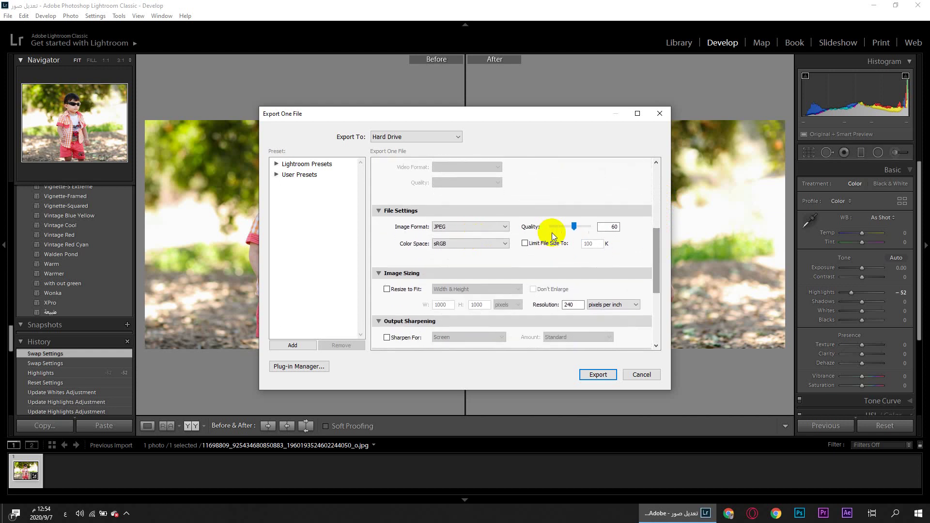
pyautogui.moveTo(575, 228); pyautogui.dragTo(603, 227)
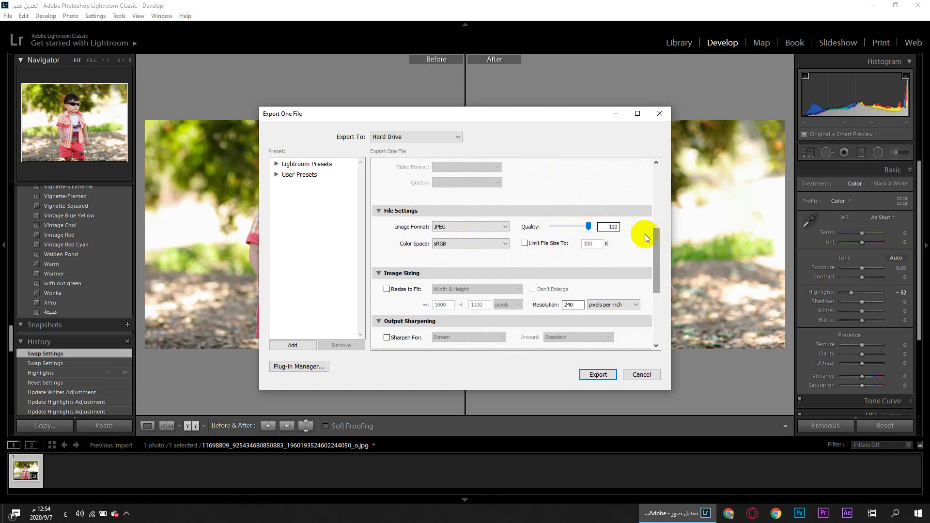
# Enable watermarking for the export and open the Watermark Editor to edit the watermarks.
pyautogui.moveTo(658, 238); pyautogui.dragTo(658, 253)
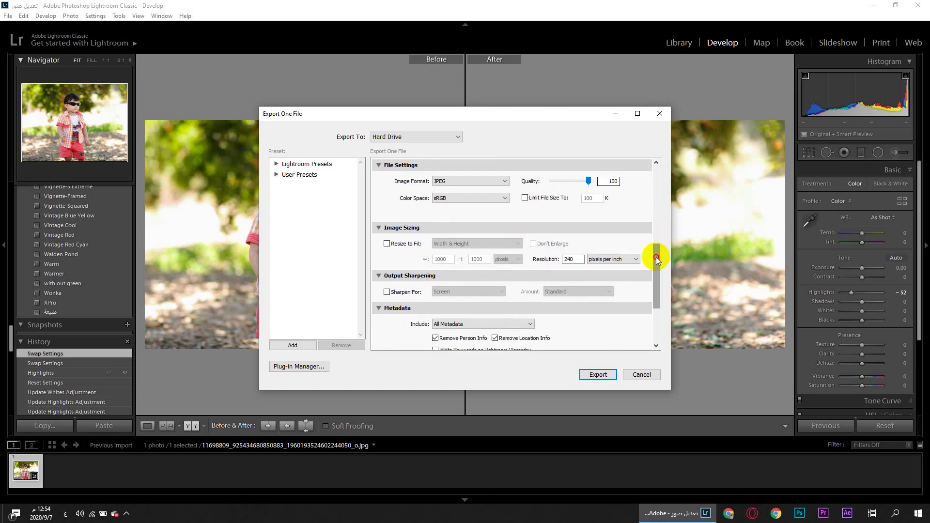
pyautogui.moveTo(656, 256); pyautogui.dragTo(658, 296)
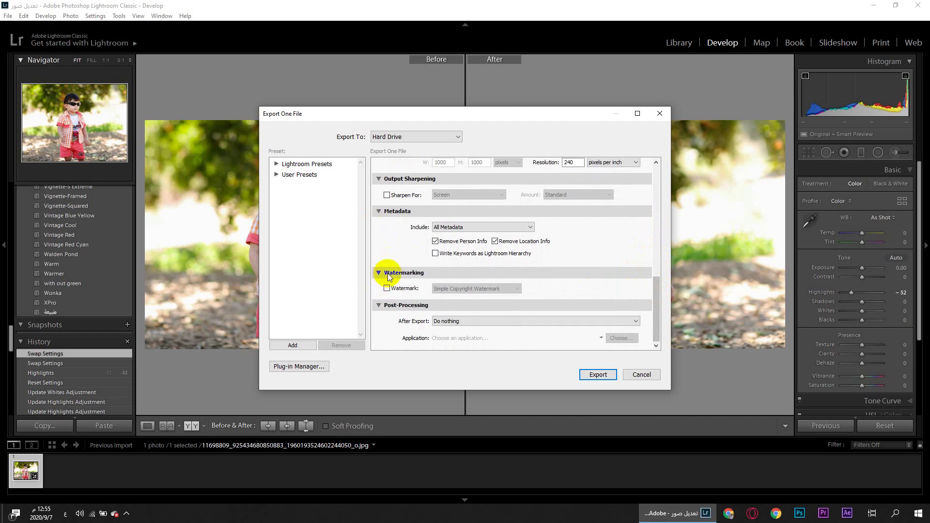
pyautogui.click(387, 288)
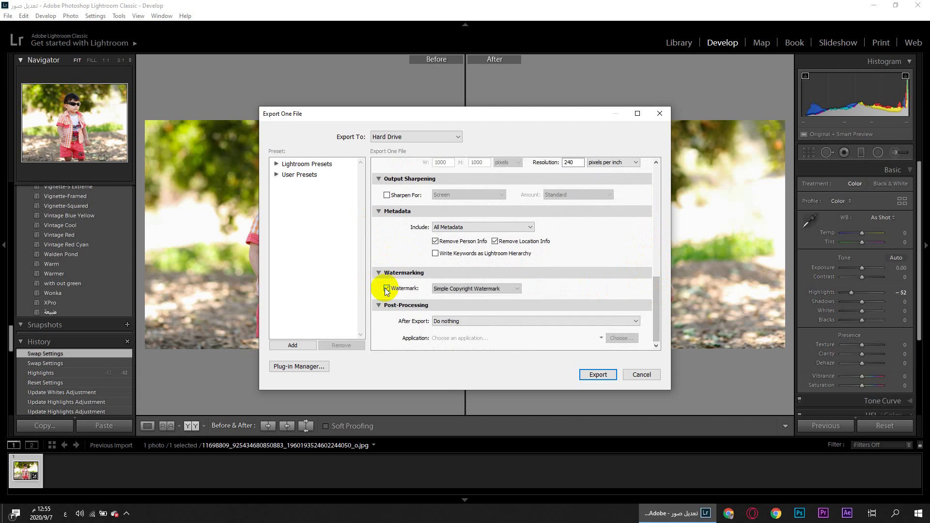
pyautogui.click(483, 289)
pyautogui.click(470, 314)
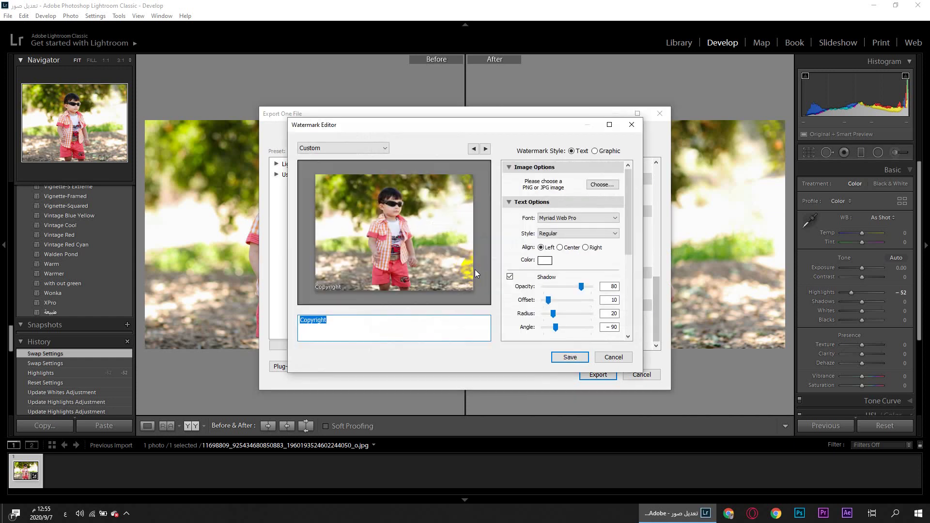
# Replace the watermark text with an Arabic photo credit naming the photographer, and set the shadow opacity to 76.
pyautogui.click(628, 207)
pyautogui.moveTo(628, 208); pyautogui.dragTo(633, 186)
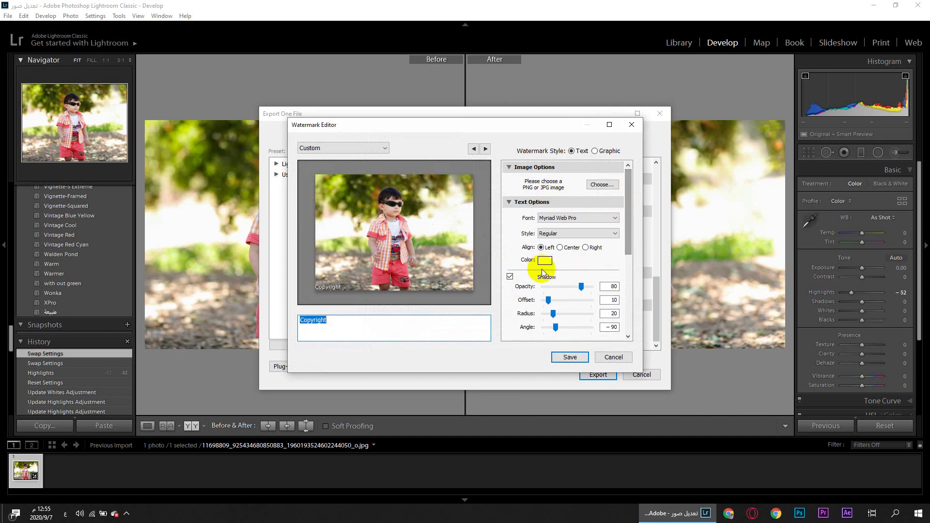
pyautogui.moveTo(628, 218)
pyautogui.mouseDown()
pyautogui.moveTo(632, 318)
pyautogui.moveTo(616, 208)
pyautogui.mouseUp()
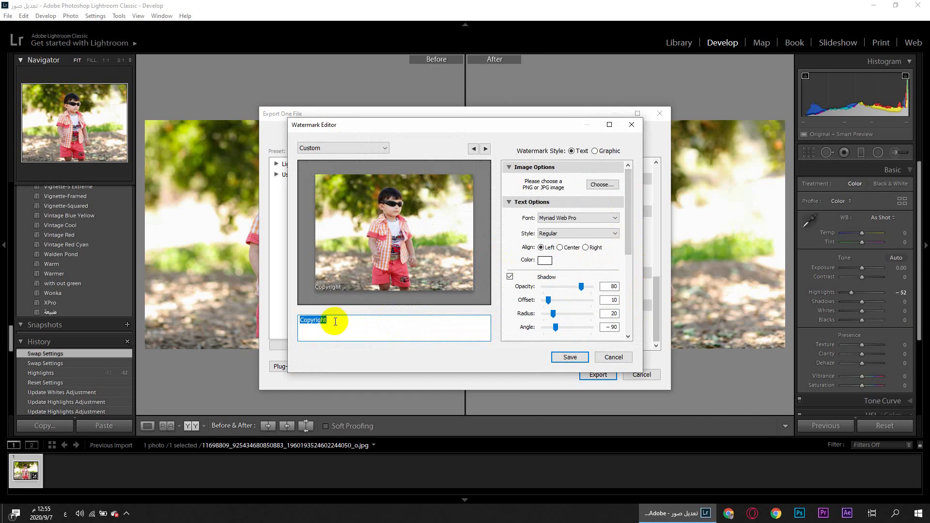
pyautogui.write('تصوير : سامي داود')
pyautogui.moveTo(581, 286)
pyautogui.mouseDown()
pyautogui.moveTo(568, 287)
pyautogui.moveTo(580, 286)
pyautogui.mouseUp()
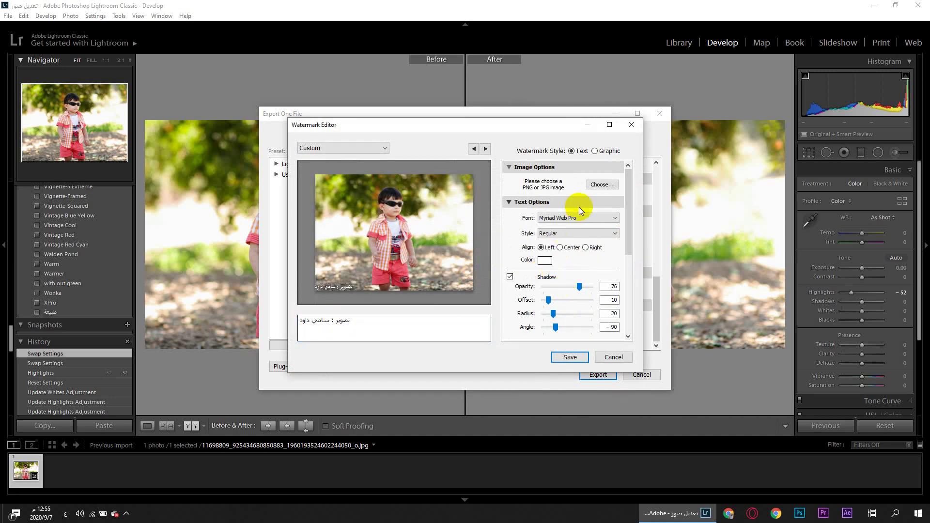
# Try the Bold and Italic styles on the watermark text, return it to Regular, and look through the font and effect options.
pyautogui.click(573, 232)
pyautogui.click(575, 255)
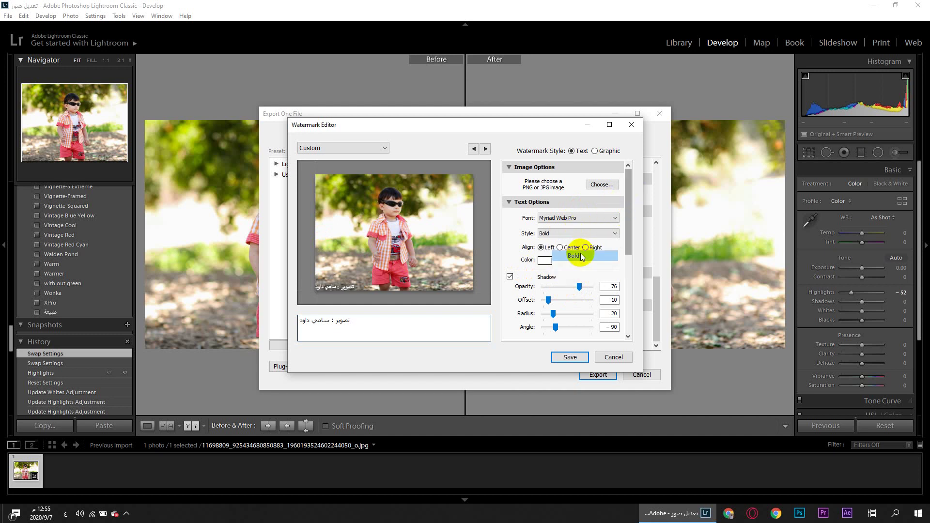
pyautogui.click(577, 236)
pyautogui.click(577, 265)
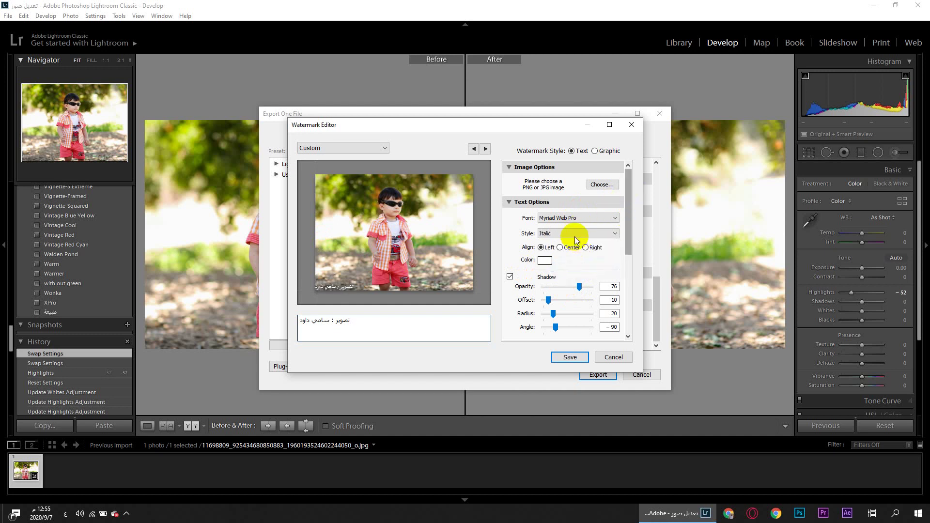
pyautogui.click(573, 234)
pyautogui.click(581, 246)
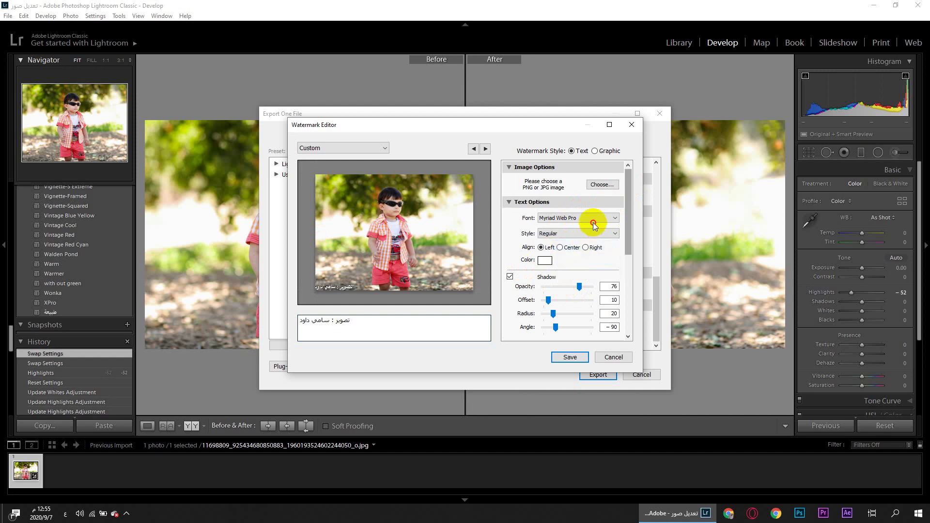
pyautogui.click(595, 219)
pyautogui.scroll(-5, 595, 315)
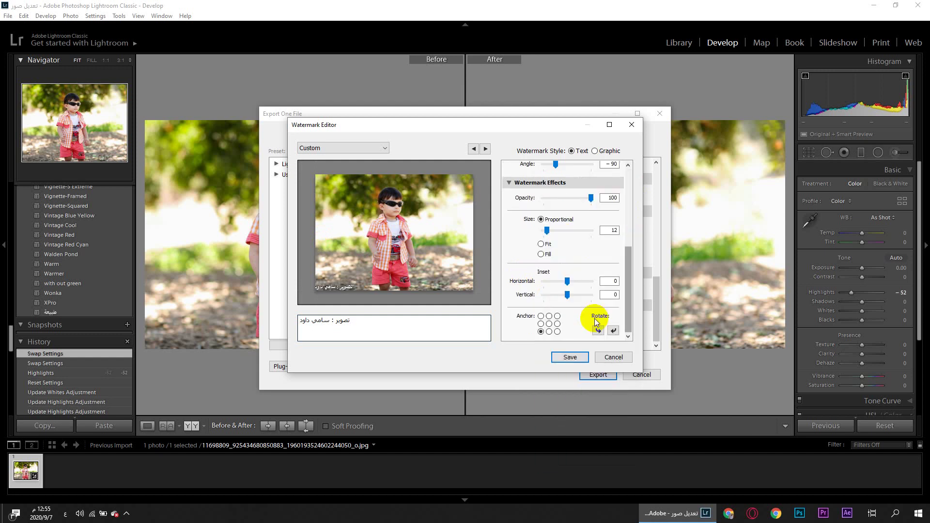
pyautogui.scroll(5, 579, 224)
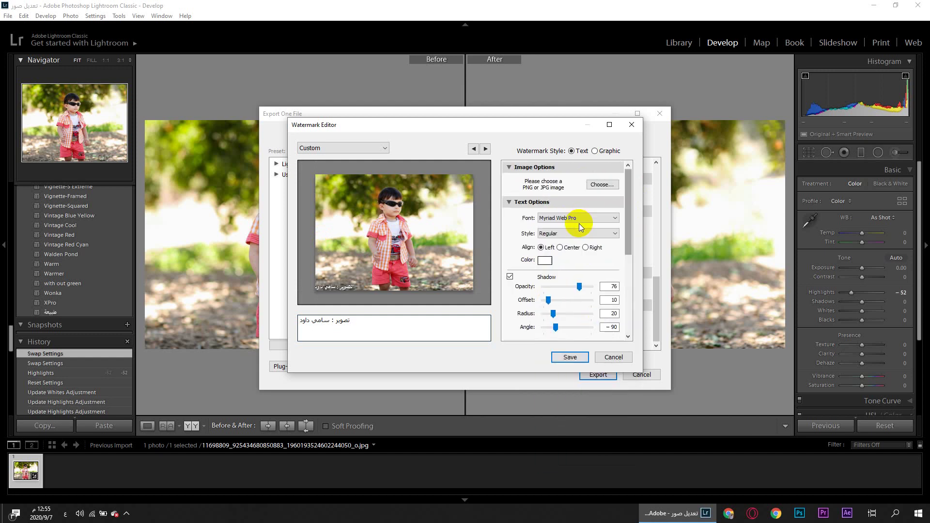
# Switch to a graphic watermark by choosing the logo image 853 from the Desktop.
pyautogui.click(602, 184)
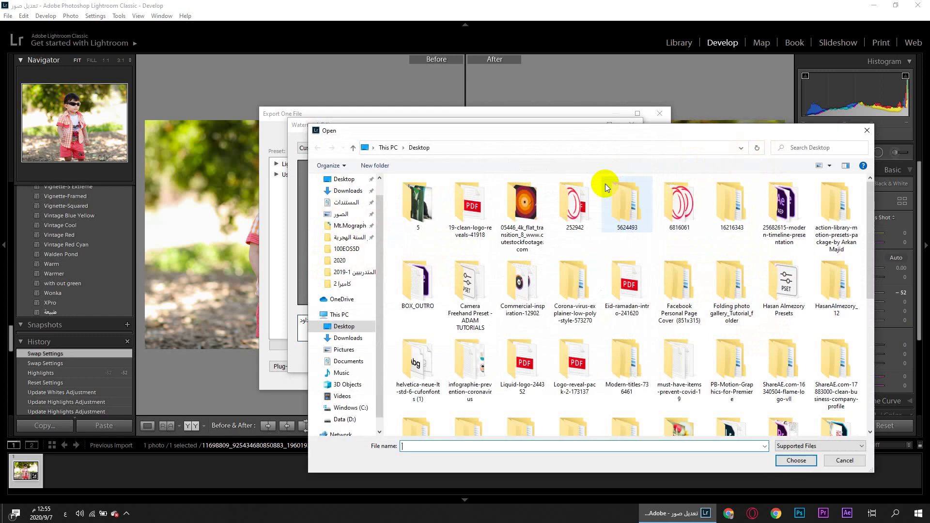
pyautogui.doubleClick(544, 283)
pyautogui.doubleClick(728, 307)
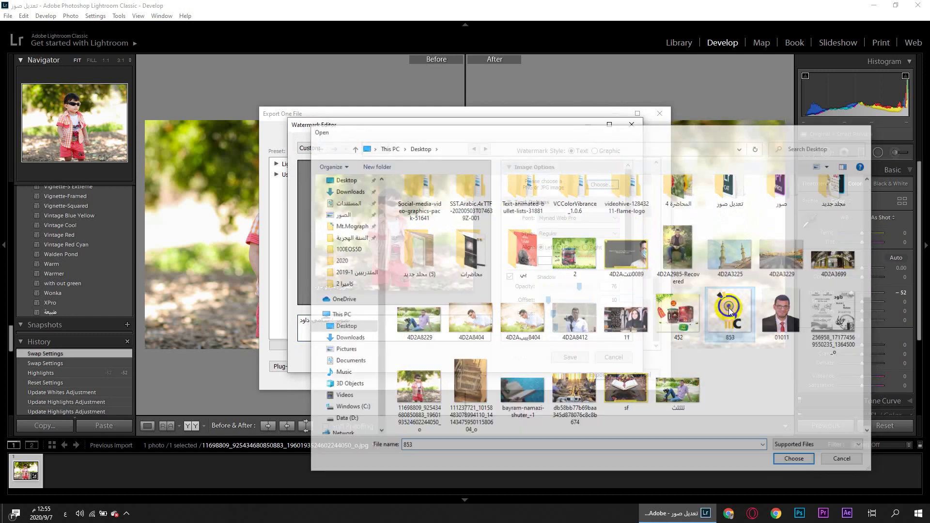
pyautogui.click(325, 281)
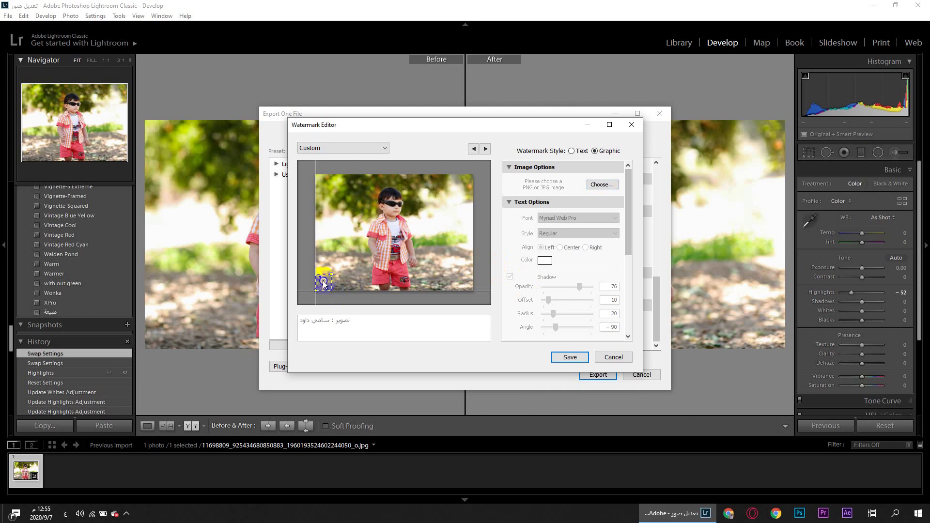
pyautogui.moveTo(332, 275)
pyautogui.mouseDown()
pyautogui.moveTo(344, 264)
pyautogui.moveTo(332, 271)
pyautogui.mouseUp()
# Save the logo watermark as a new preset named 111.
pyautogui.click(568, 357)
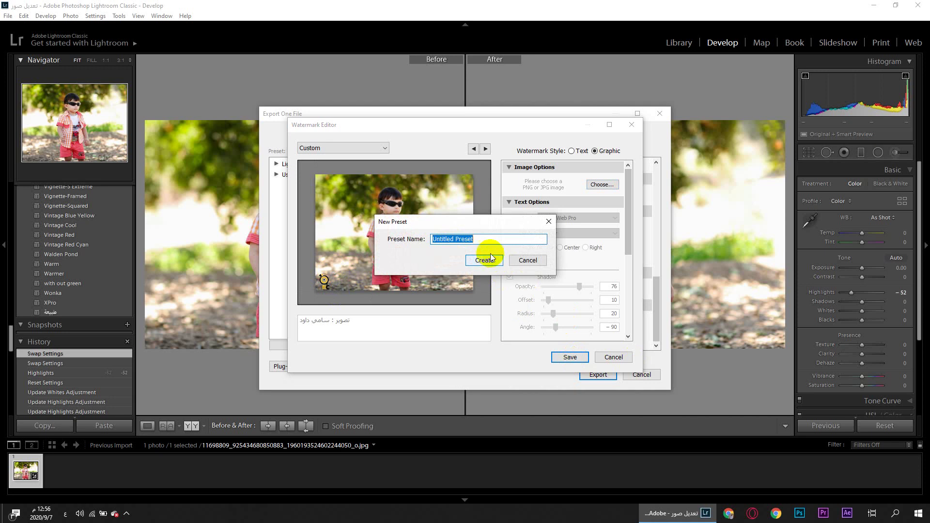
pyautogui.write('111')
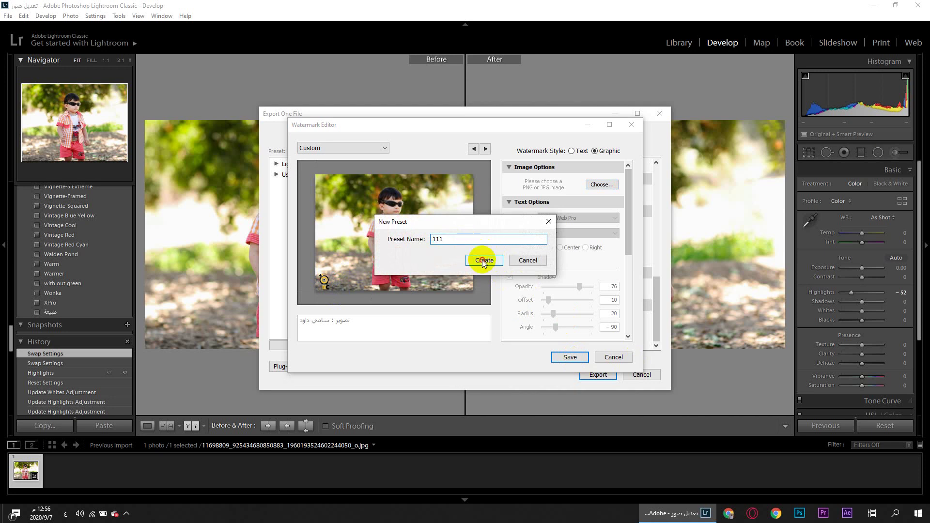
pyautogui.click(481, 260)
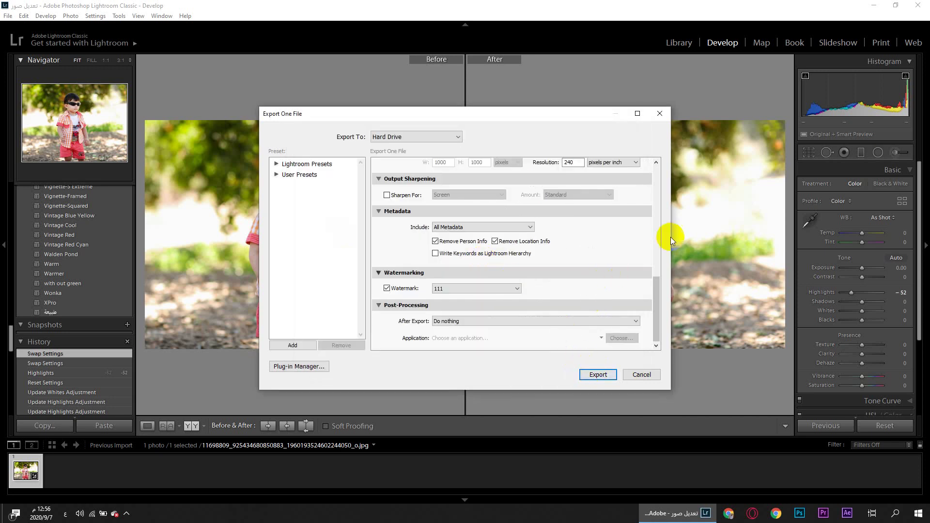
# Export the photo to the Desktop, using a unique name to avoid the existing file.
pyautogui.click(656, 315)
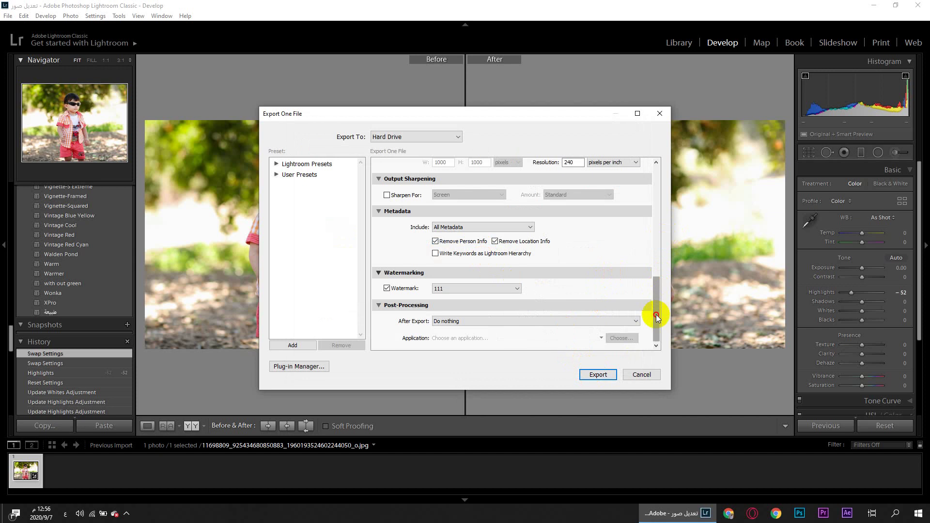
pyautogui.moveTo(656, 316)
pyautogui.mouseDown()
pyautogui.moveTo(648, 253)
pyautogui.moveTo(661, 325)
pyautogui.mouseUp()
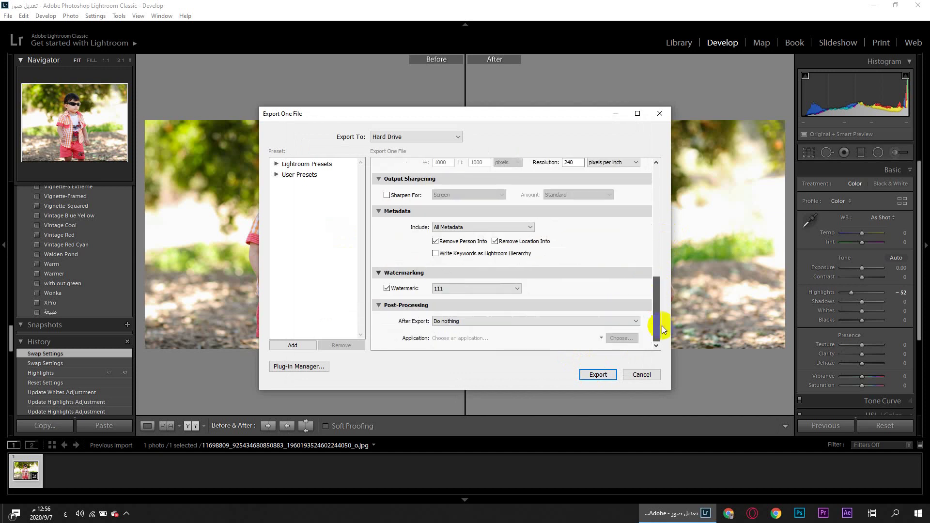
pyautogui.click(593, 375)
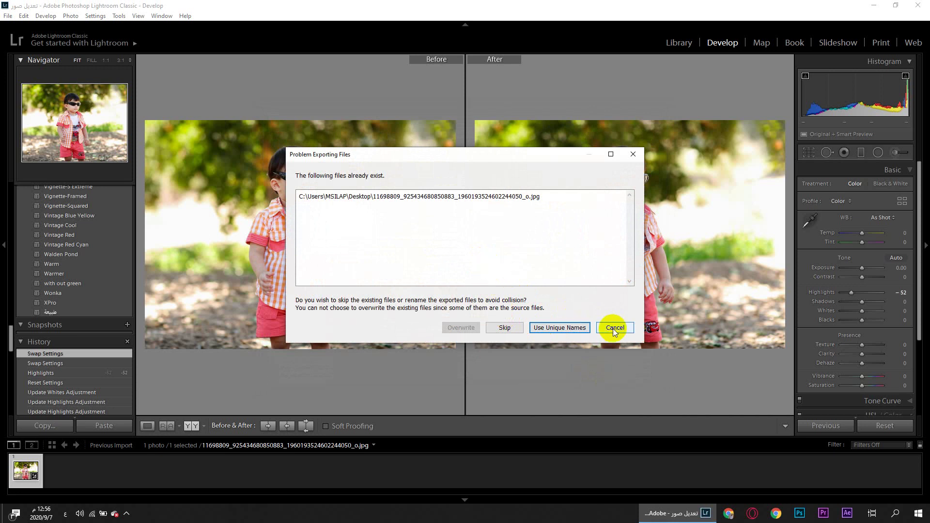
pyautogui.click(548, 327)
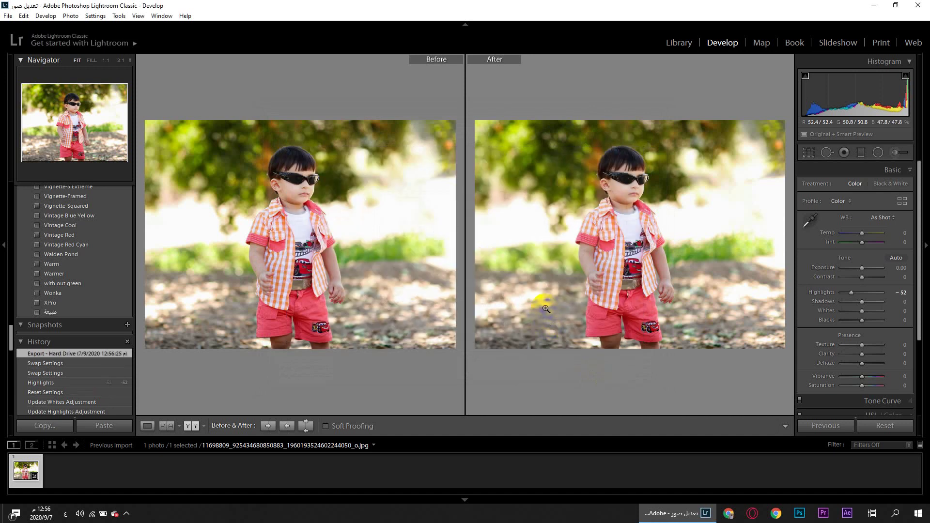
# View the original photo and the watermarked export from the desktop to compare them, and return to Lightroom Classic.
pyautogui.click(873, 6)
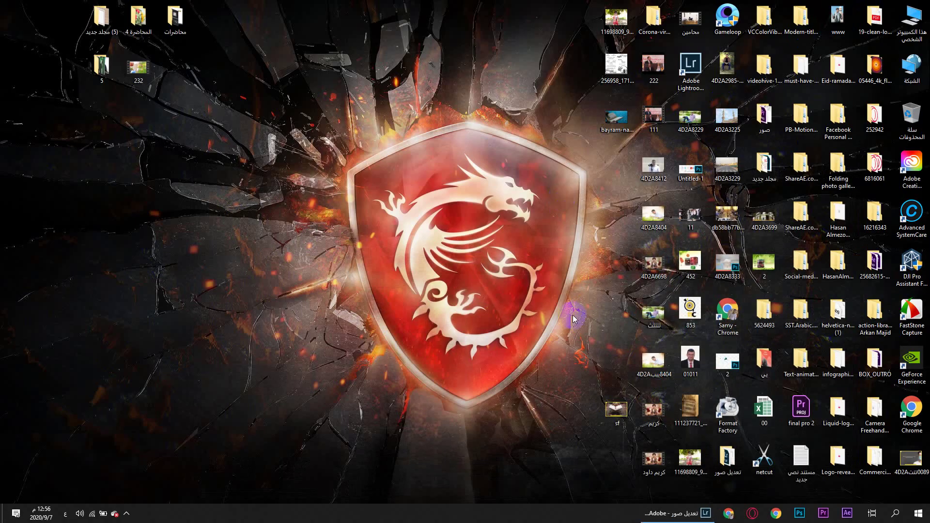
pyautogui.click(690, 458)
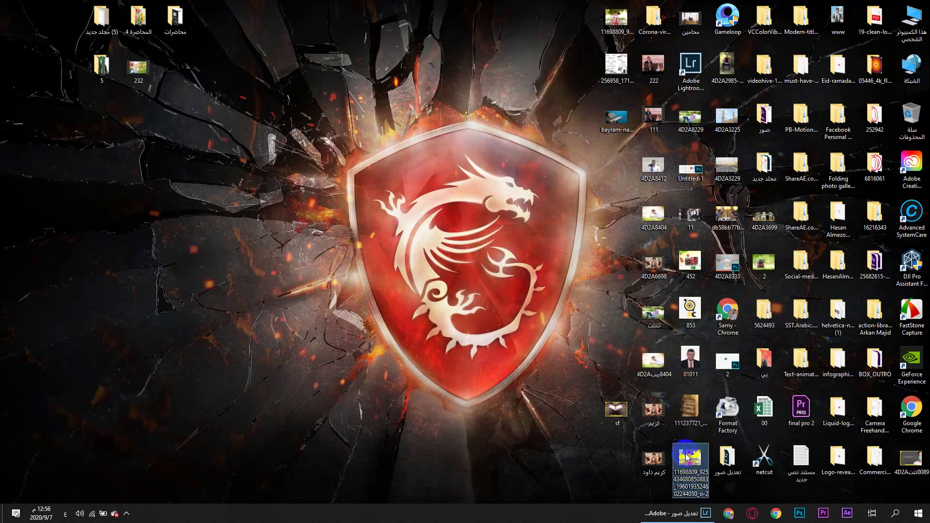
pyautogui.doubleClick(619, 30)
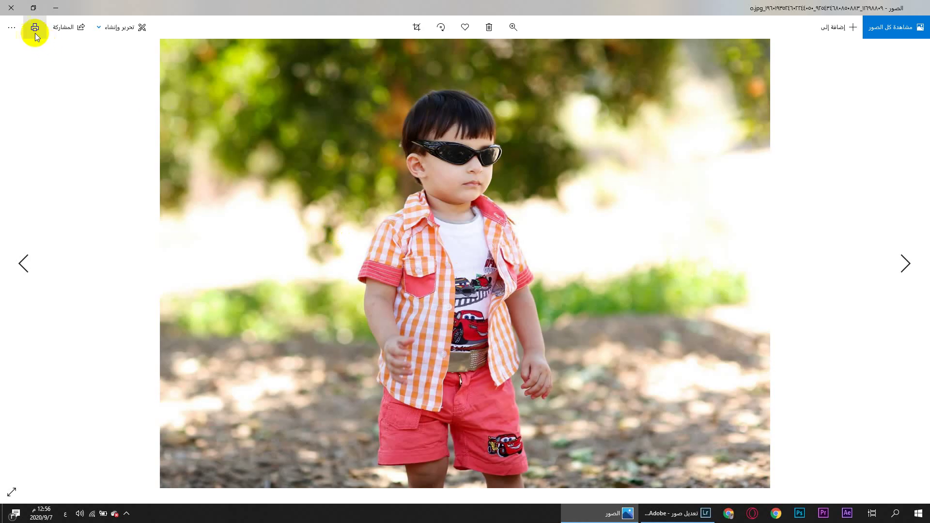
pyautogui.click(4, 8)
pyautogui.doubleClick(689, 463)
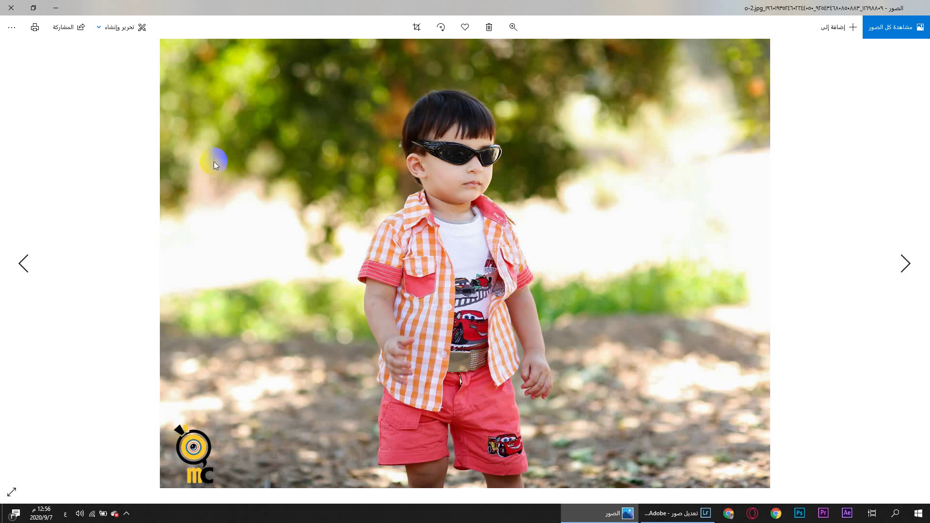
pyautogui.click(7, 8)
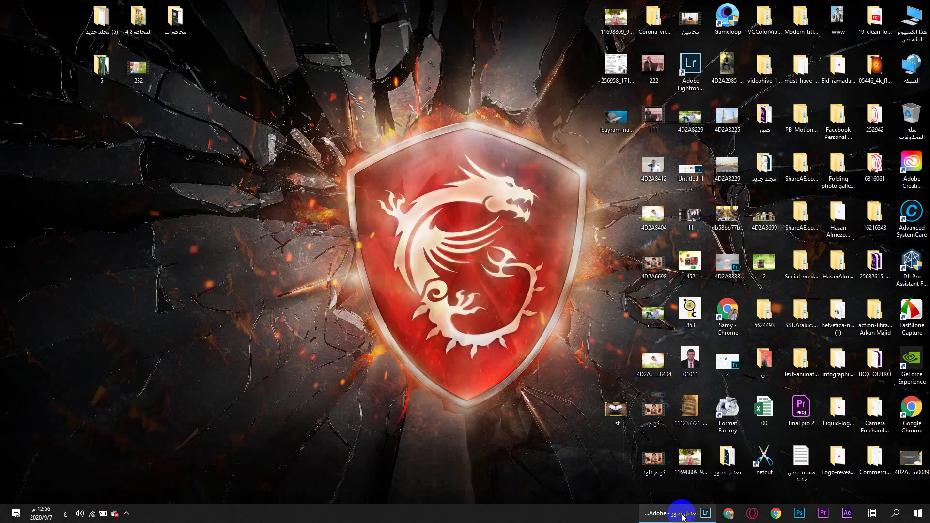
pyautogui.click(665, 504)
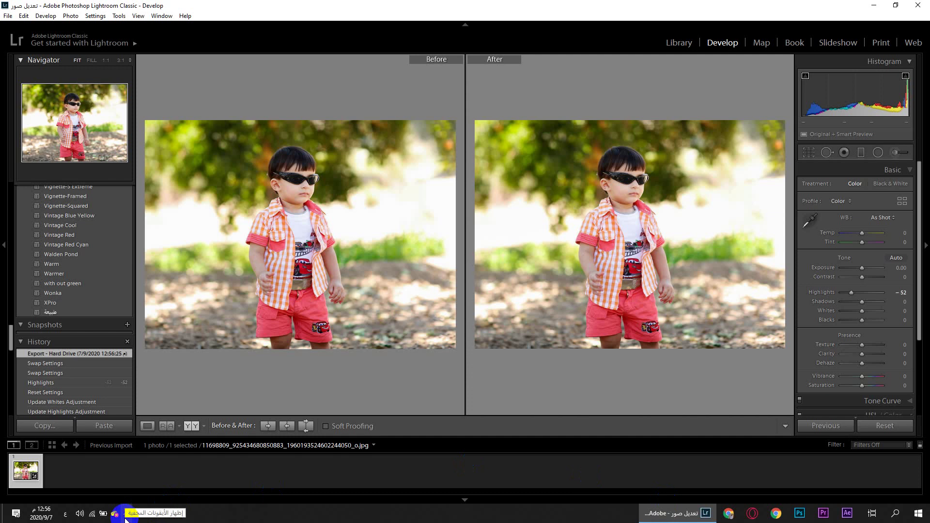
pyautogui.press('F11')
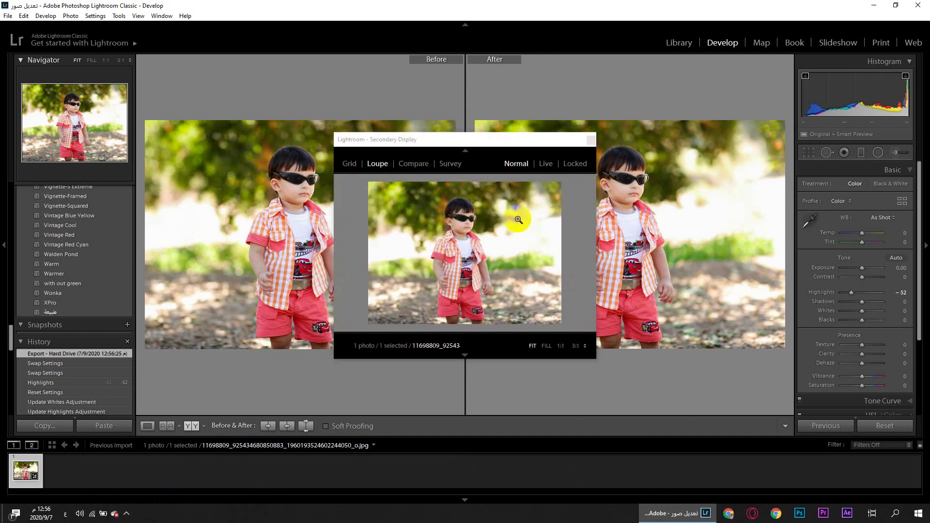
pyautogui.click(591, 140)
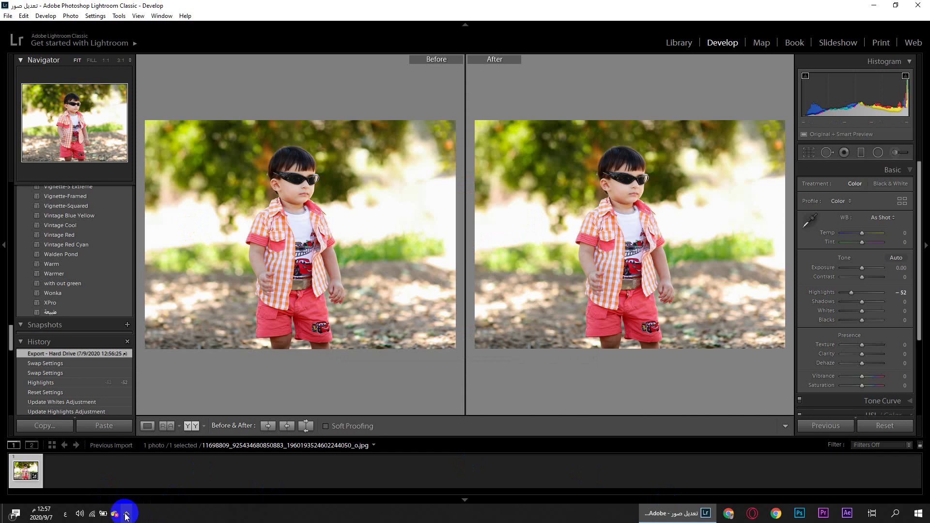
pyautogui.click(125, 517)
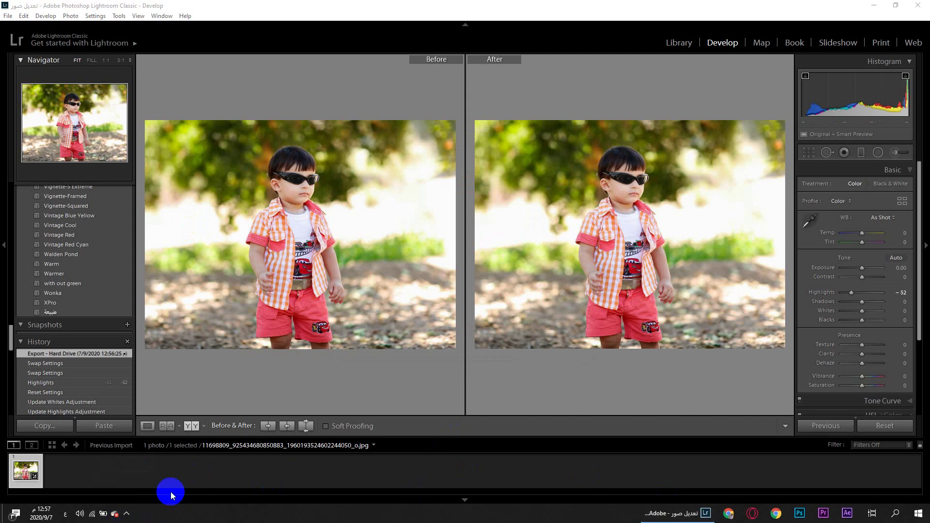
pyautogui.click(125, 516)
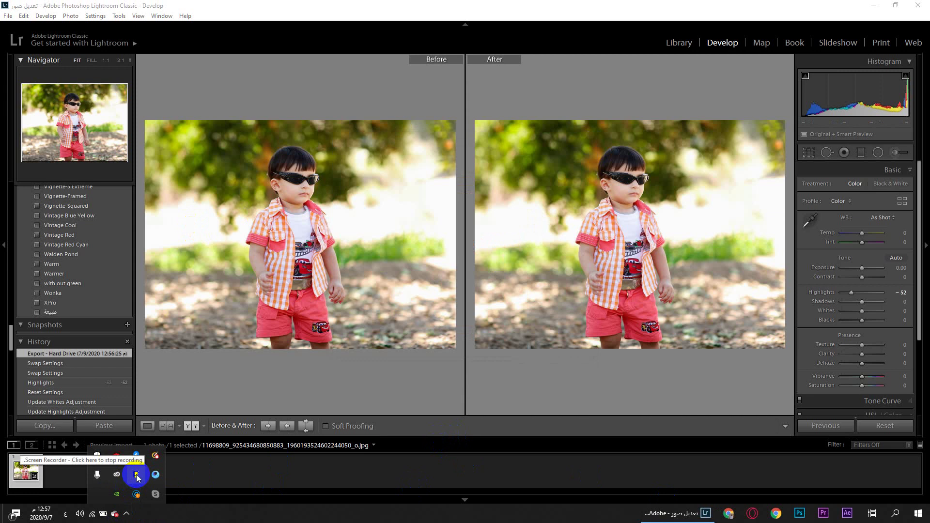